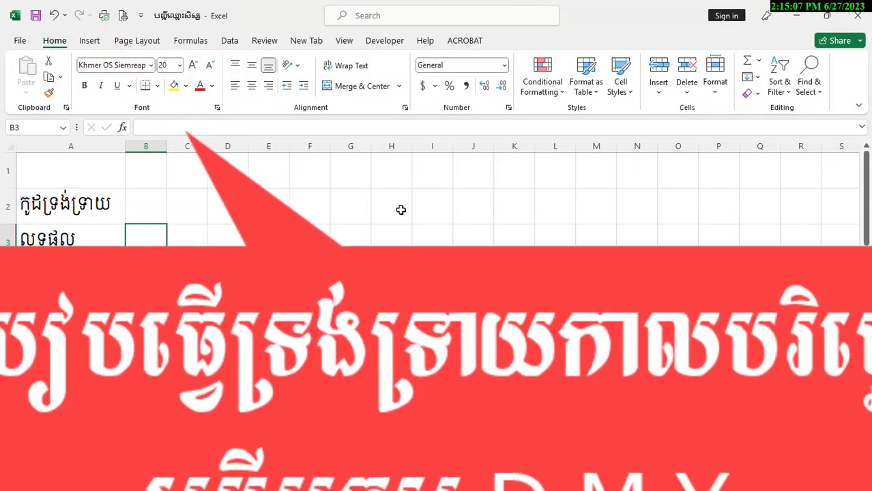
# Widen columns B through E to an equal width of 52.14 (370 pixels).
pyautogui.click(134, 145)
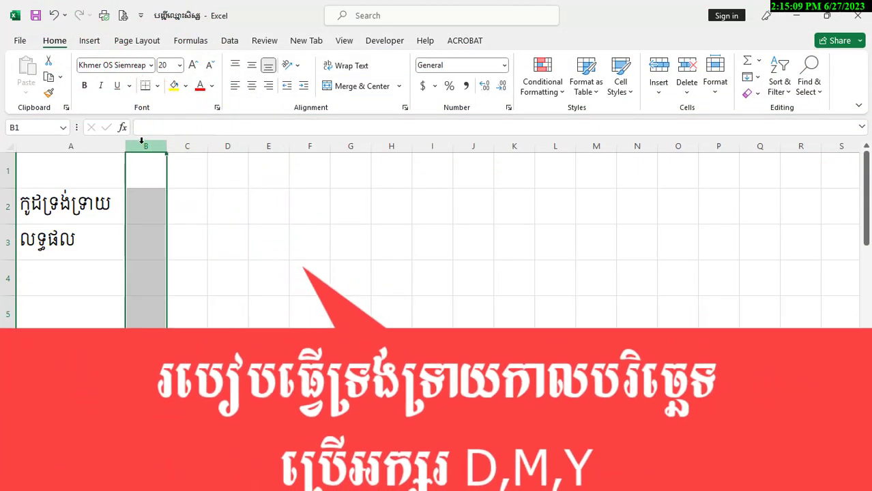
pyautogui.moveTo(134, 145); pyautogui.dragTo(525, 148)
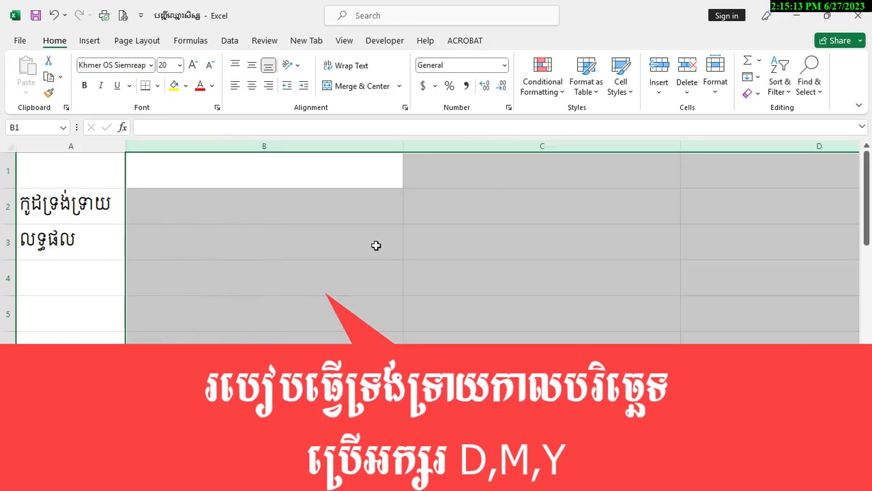
pyautogui.moveTo(402, 145); pyautogui.dragTo(362, 149)
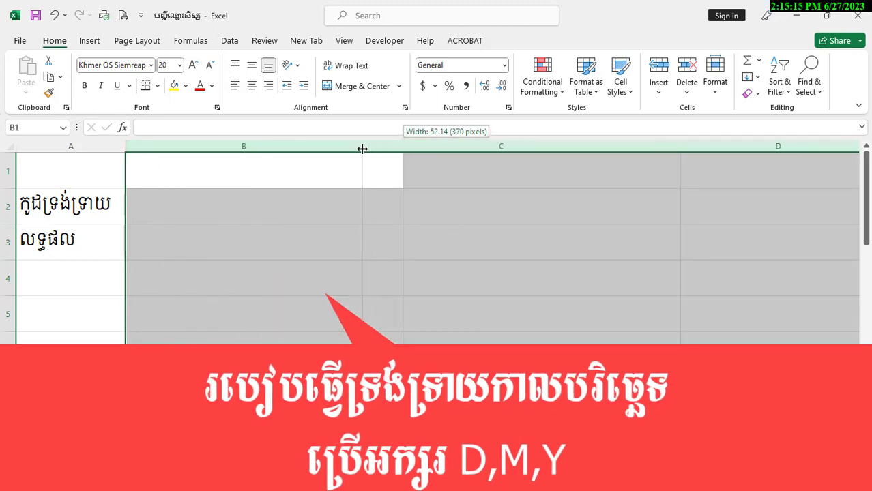
pyautogui.click(292, 228)
pyautogui.click(182, 172)
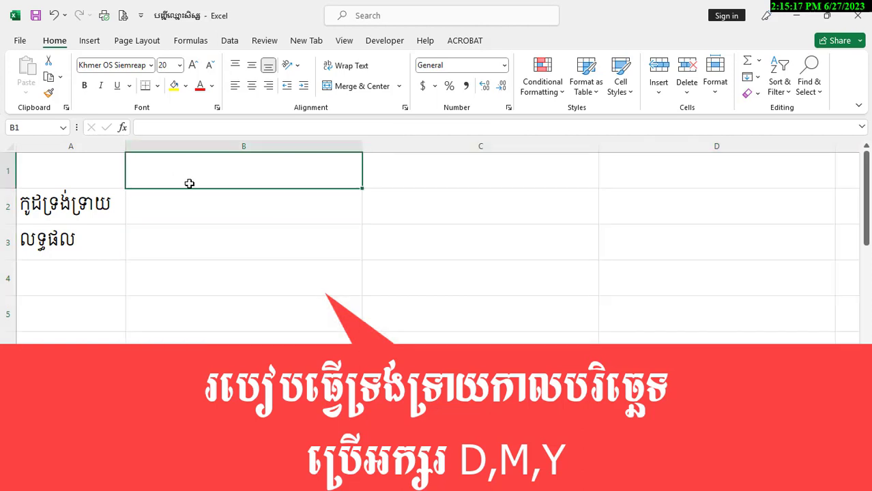
pyautogui.click(183, 199)
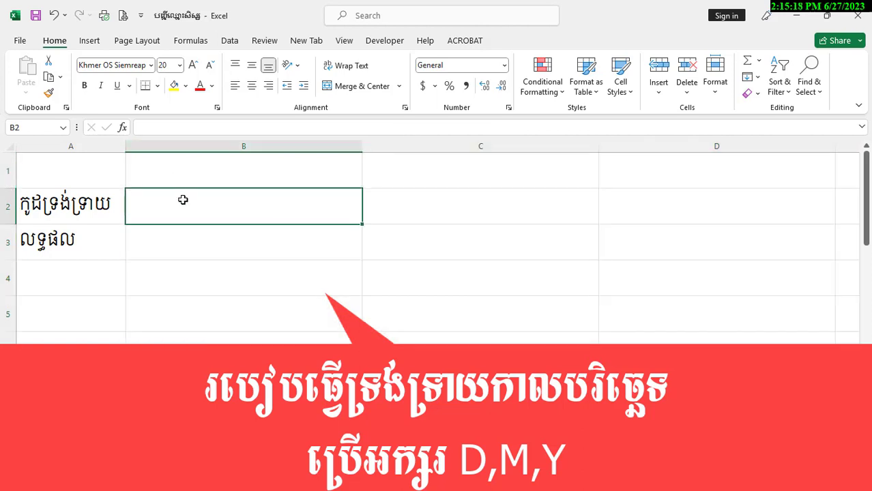
pyautogui.click(212, 171)
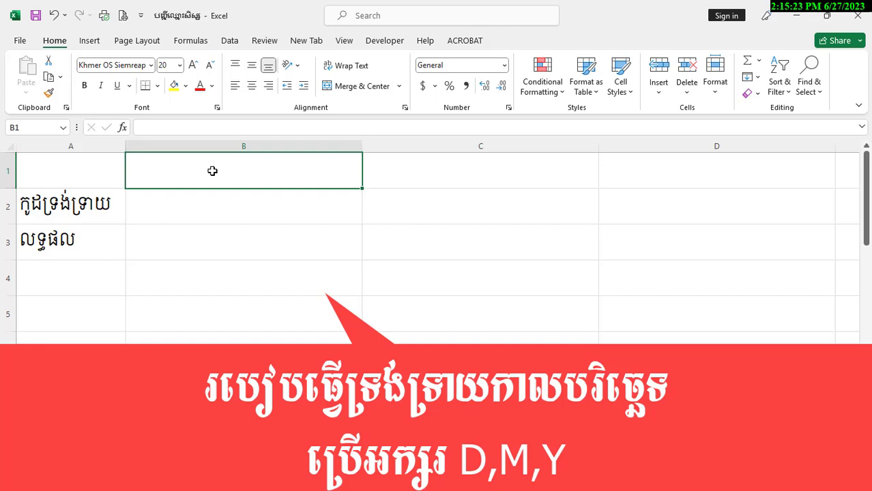
# Enter the headers 'd=day', 'm=month' and 'y=year' in B1, C1 and D1.
pyautogui.write('dd')
pyautogui.press('BackSpace')
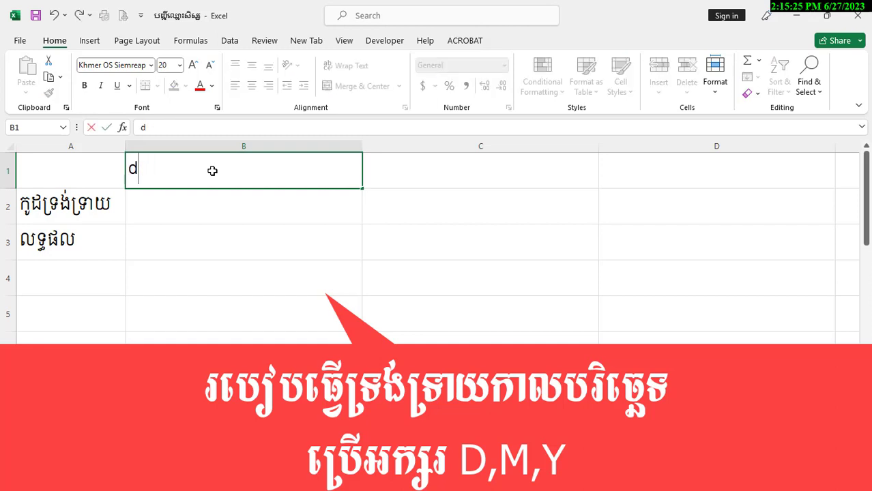
pyautogui.write('=')
pyautogui.write('d')
pyautogui.write('ary')
pyautogui.press('BackSpace')
pyautogui.press('BackSpace')
pyautogui.write('y')
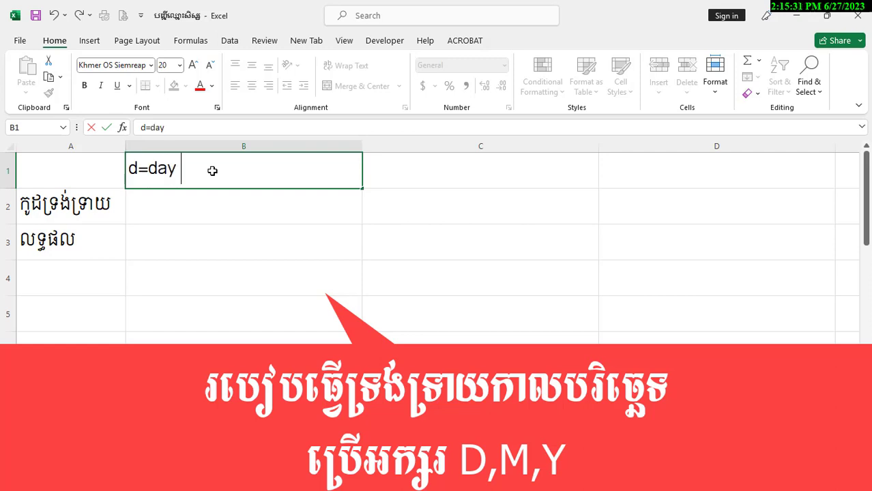
pyautogui.press('BackSpace')
pyautogui.press('Tab')
pyautogui.write('m')
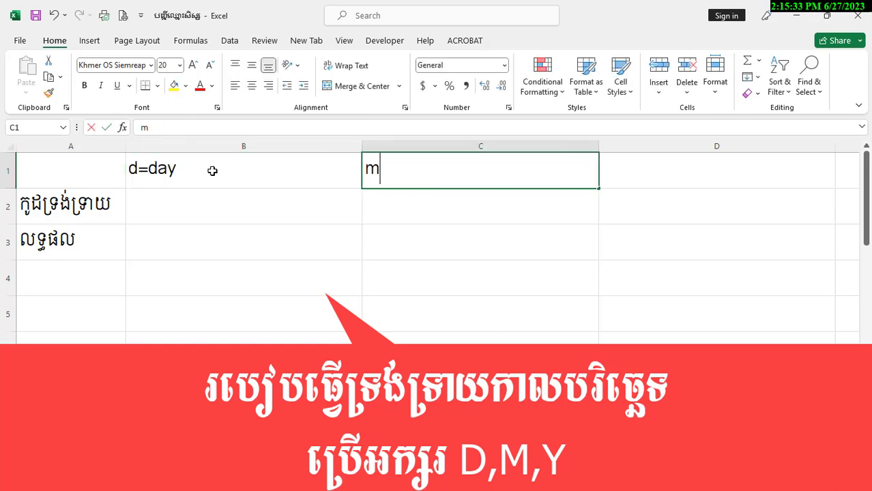
pyautogui.write('=mo')
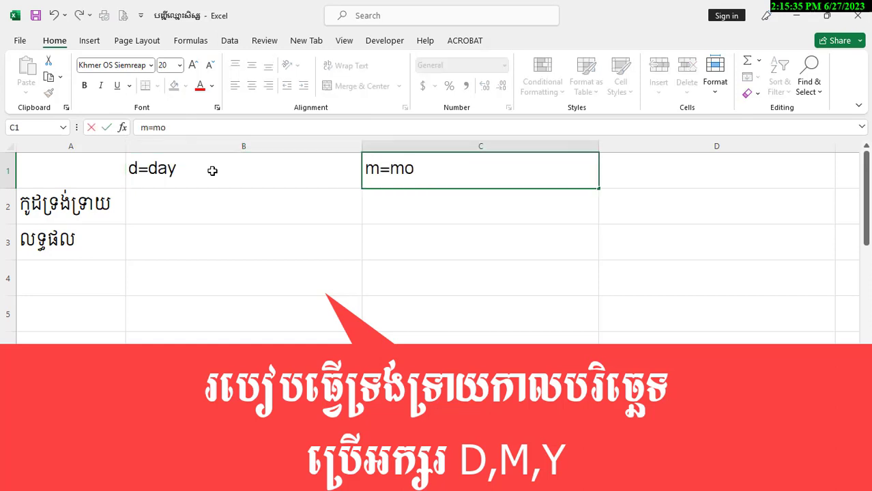
pyautogui.write('nth')
pyautogui.press('Tab')
pyautogui.write('y')
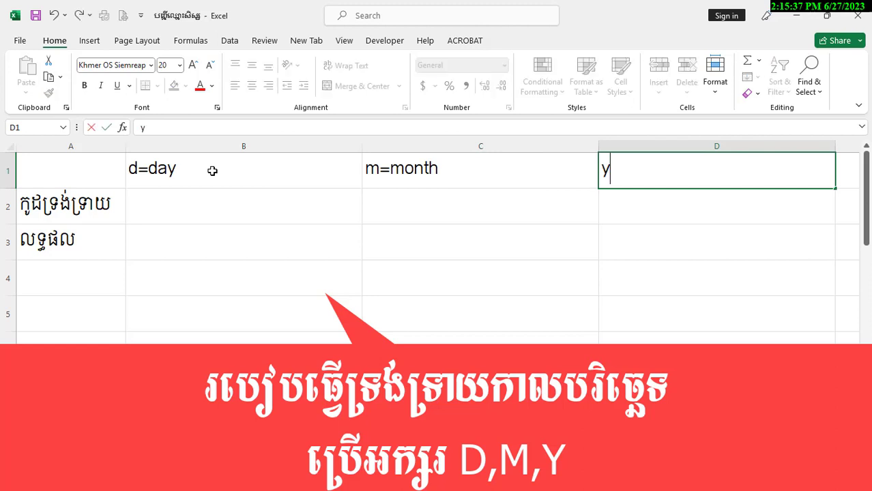
pyautogui.write('=ye')
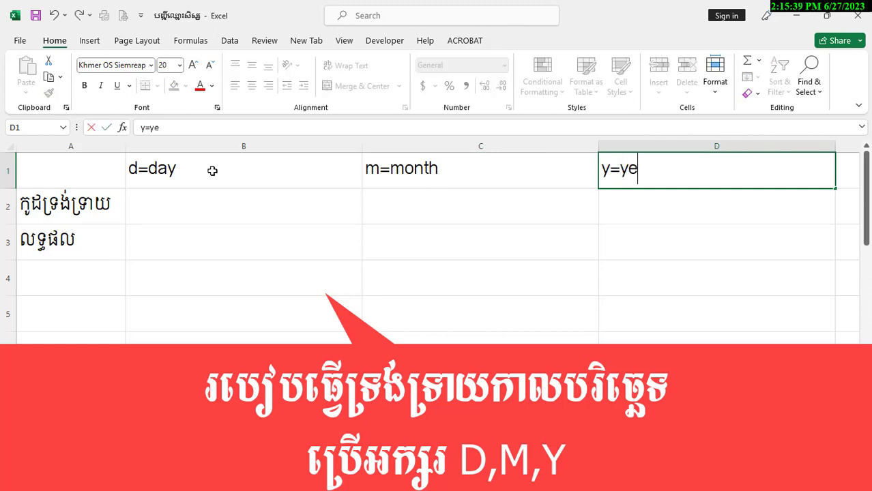
pyautogui.write('ar')
pyautogui.press('Return')
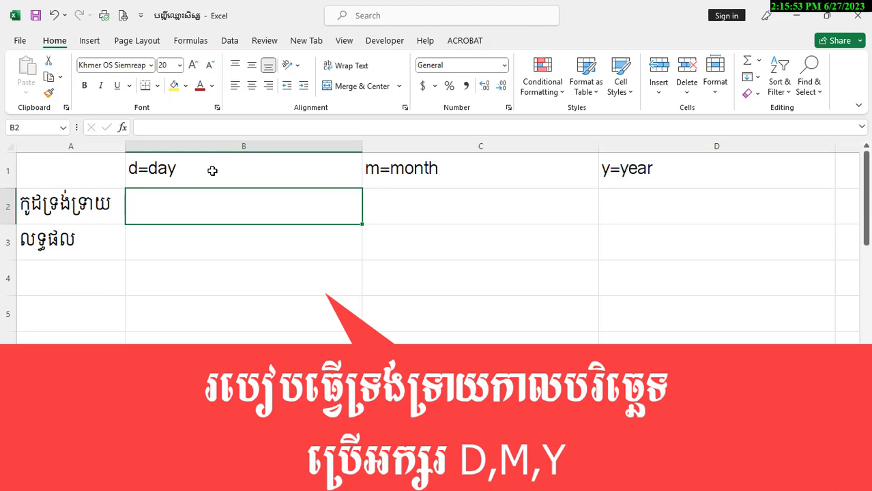
# Enter the format code 'd-m-yyyy' in cell B2.
pyautogui.write('d')
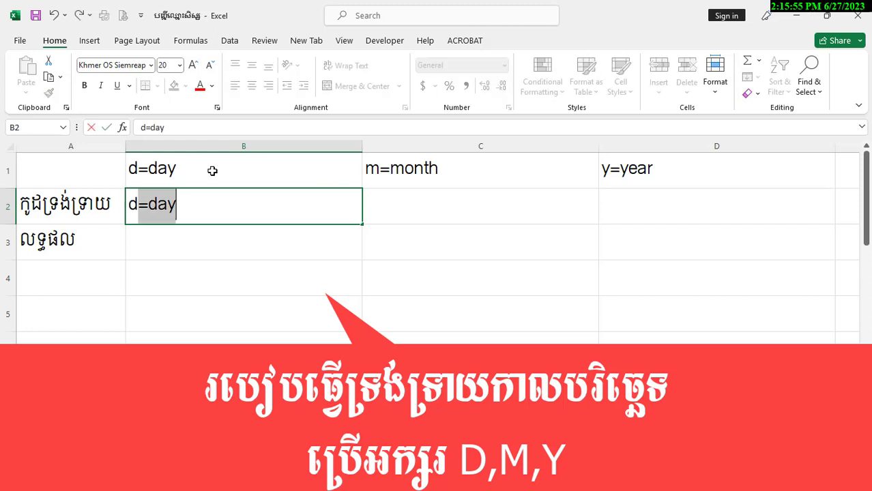
pyautogui.write('d')
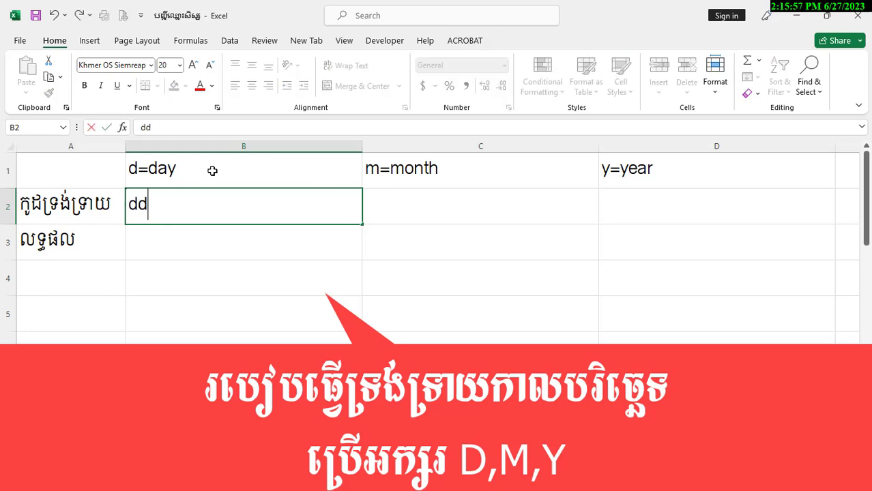
pyautogui.press('BackSpace')
pyautogui.write('-')
pyautogui.write('m0')
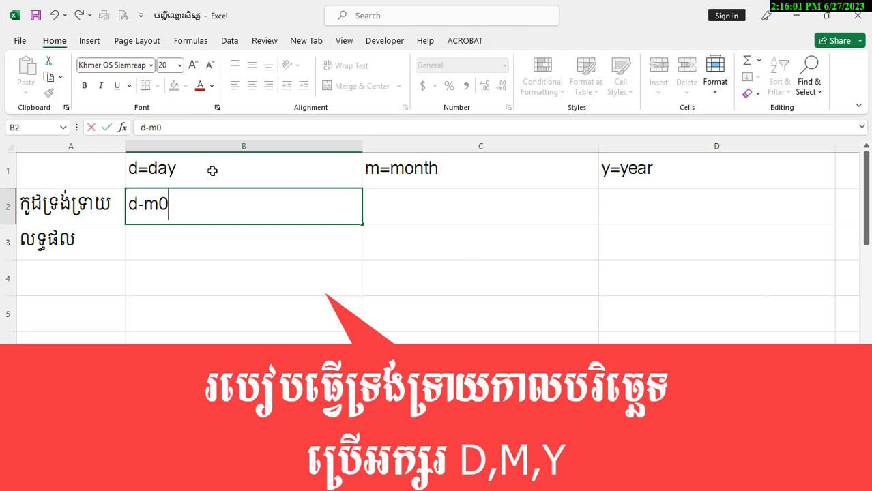
pyautogui.press('BackSpace')
pyautogui.write('-yy')
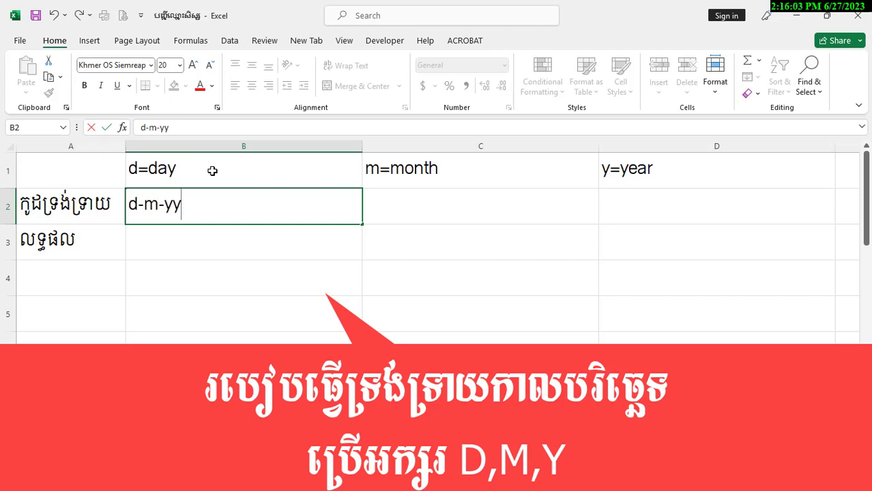
pyautogui.write('yy')
pyautogui.press('Tab')
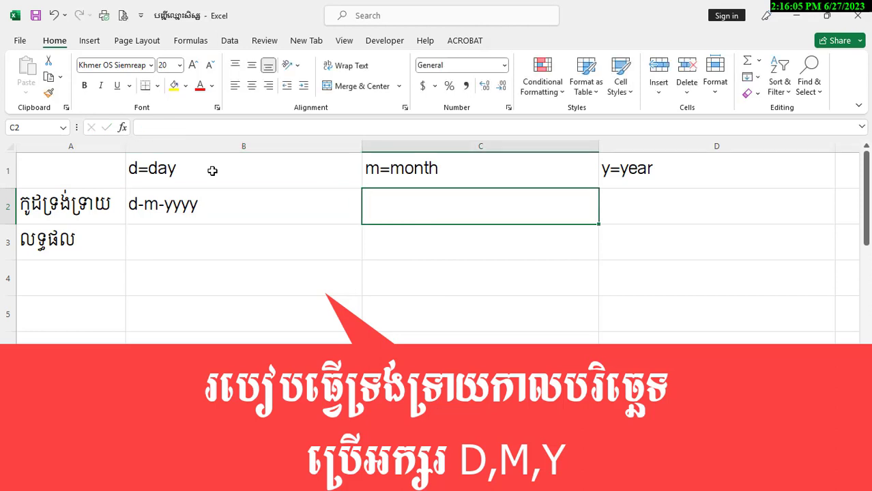
# Centre cells B2 through D2 horizontally.
pyautogui.moveTo(228, 206); pyautogui.dragTo(830, 216)
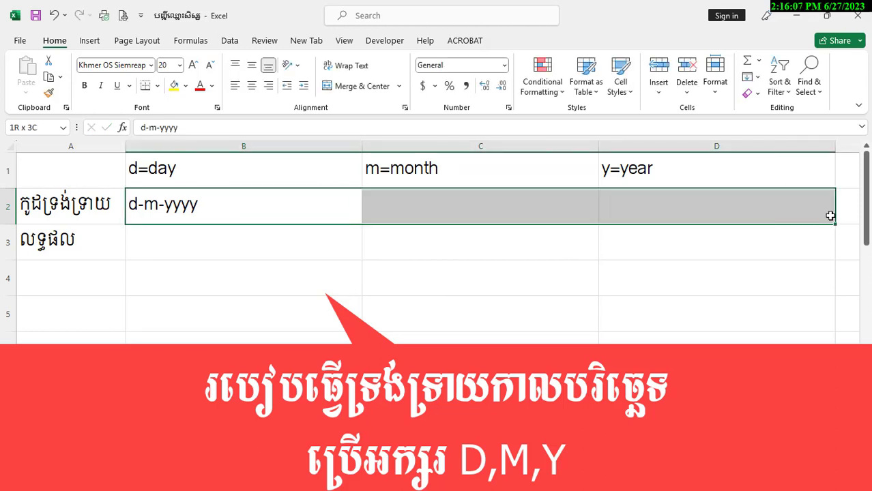
pyautogui.click(252, 85)
pyautogui.click(286, 276)
pyautogui.click(302, 218)
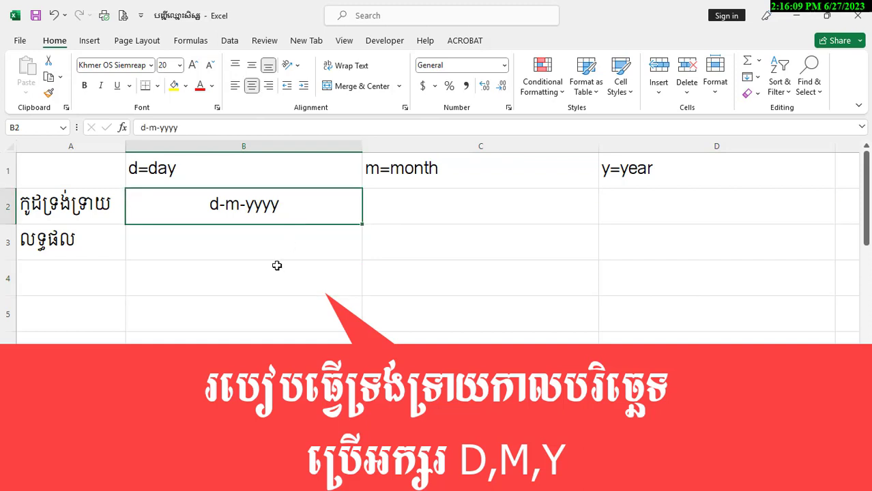
pyautogui.click(232, 249)
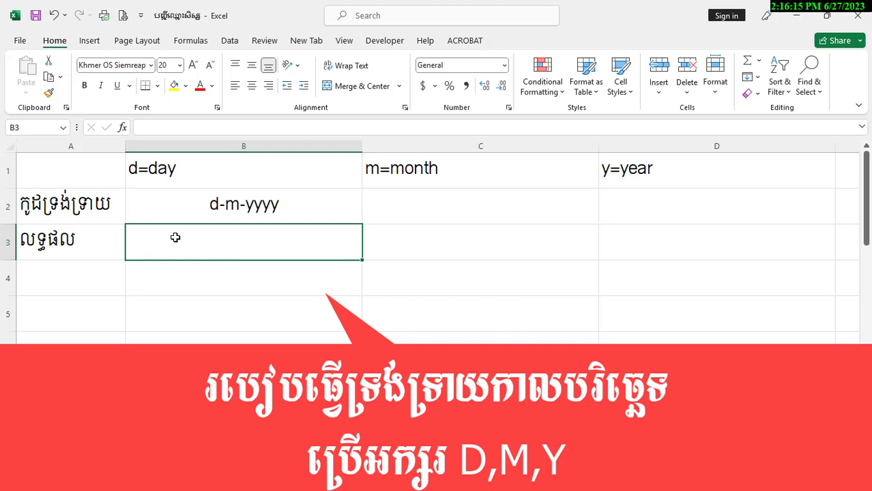
# Narrow columns B to D to an equal width of about 40.57.
pyautogui.moveTo(209, 153); pyautogui.dragTo(839, 149)
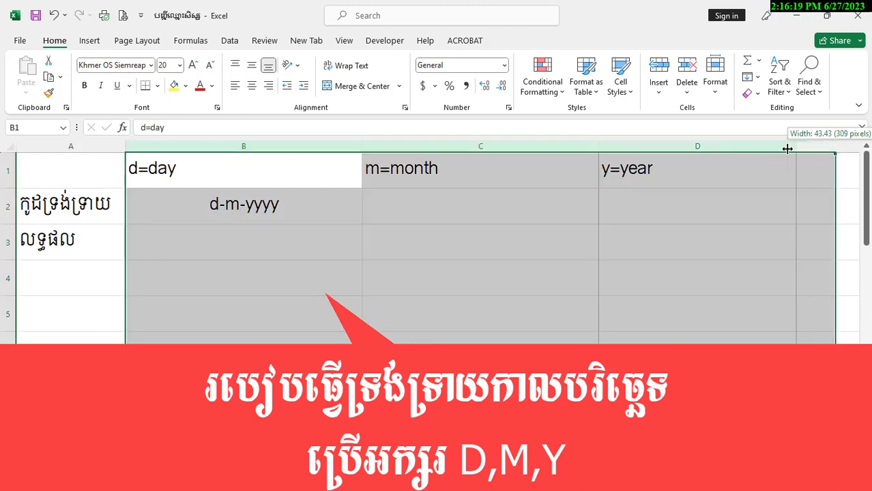
pyautogui.moveTo(840, 149); pyautogui.dragTo(679, 148)
pyautogui.moveTo(210, 145); pyautogui.dragTo(667, 146)
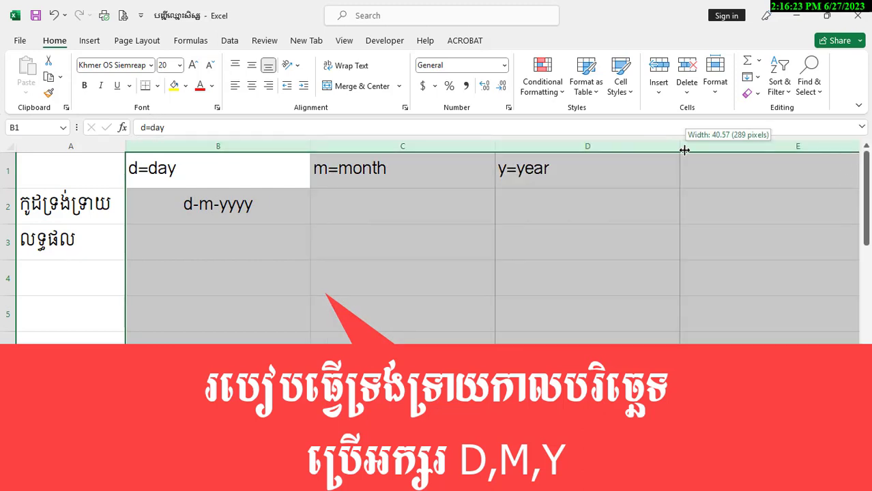
pyautogui.click(298, 205)
pyautogui.click(191, 232)
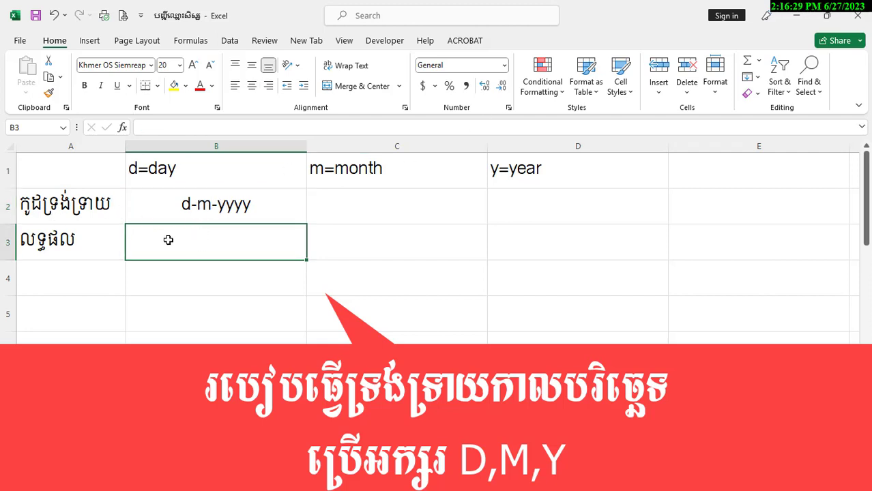
# Apply the custom number format d-m-yyyy to cell B3.
pyautogui.click(508, 108)
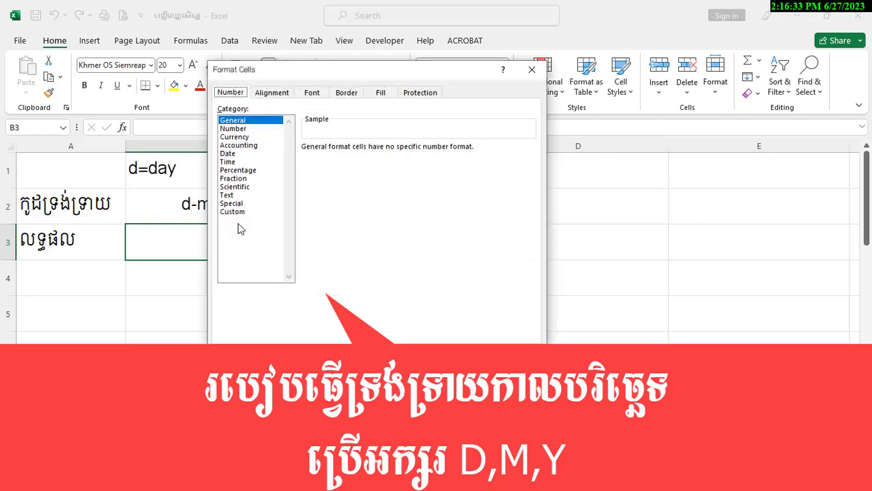
pyautogui.click(245, 214)
pyautogui.doubleClick(348, 159)
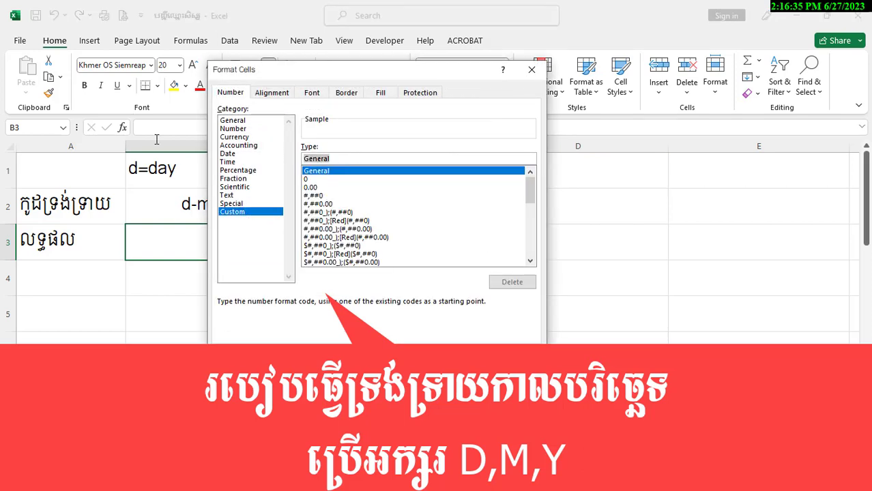
pyautogui.write('d-m-yy')
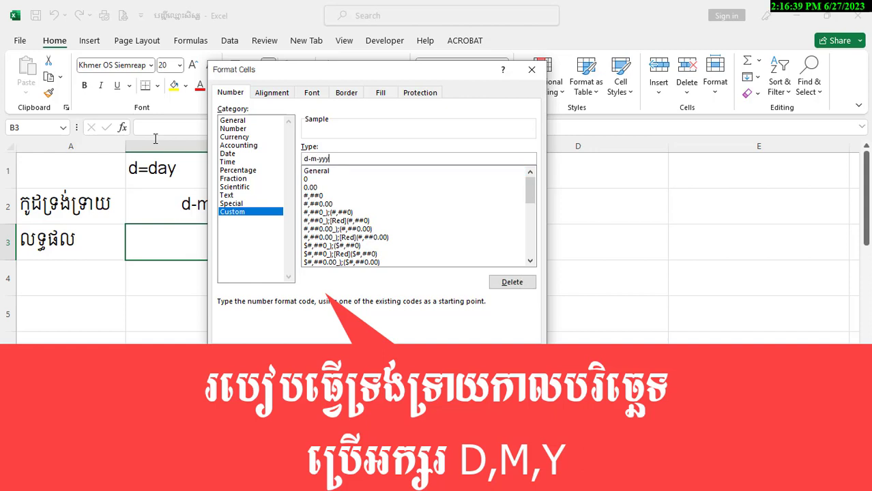
pyautogui.write('y')
pyautogui.press('Return')
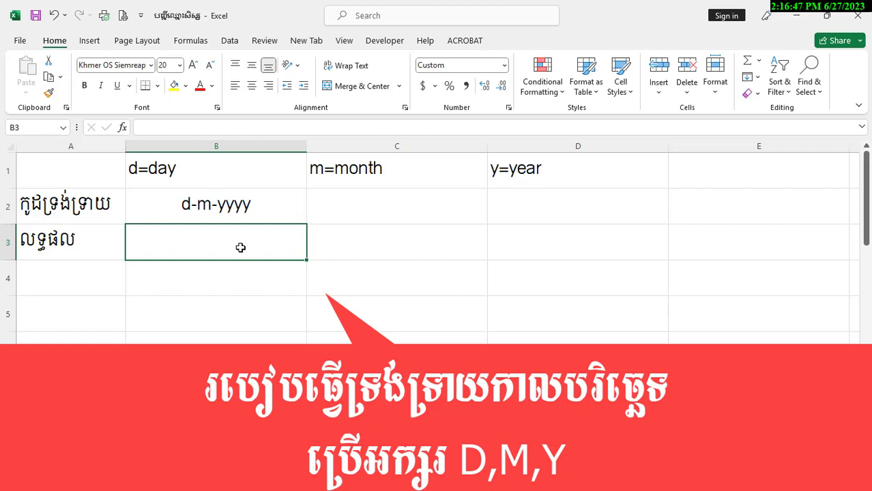
# Centre cell B3 and enter the sample date 2-6-2023 in it.
pyautogui.write('27')
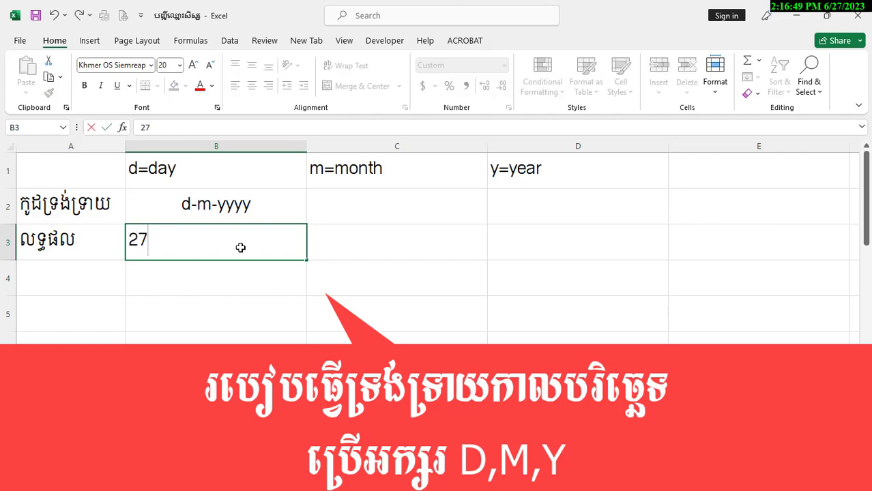
pyautogui.write('-6')
pyautogui.write('-202')
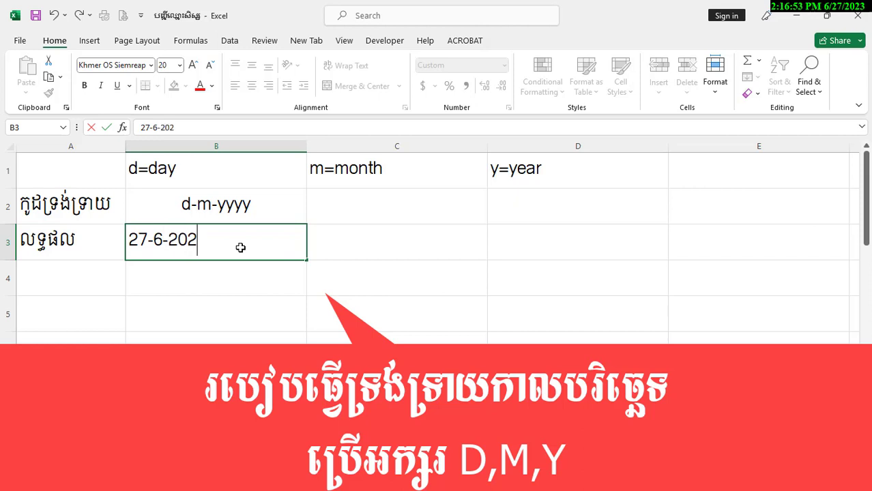
pyautogui.write('3')
pyautogui.press('Tab')
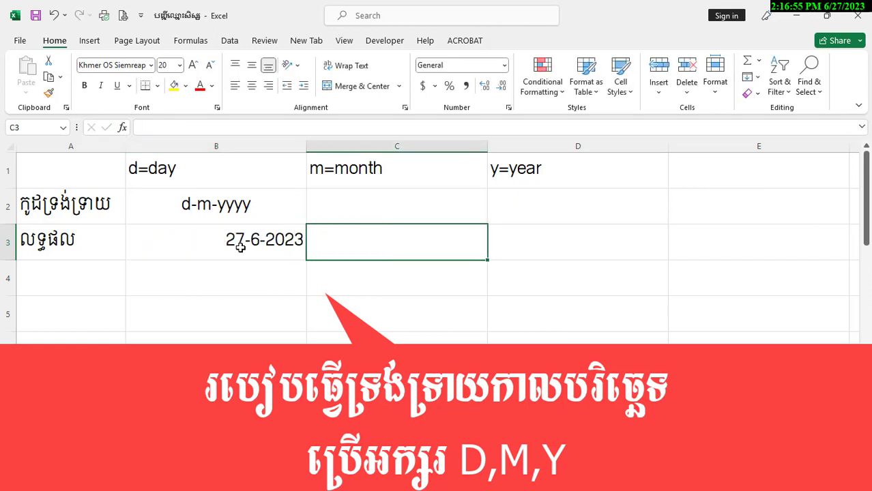
pyautogui.click(240, 247)
pyautogui.click(251, 86)
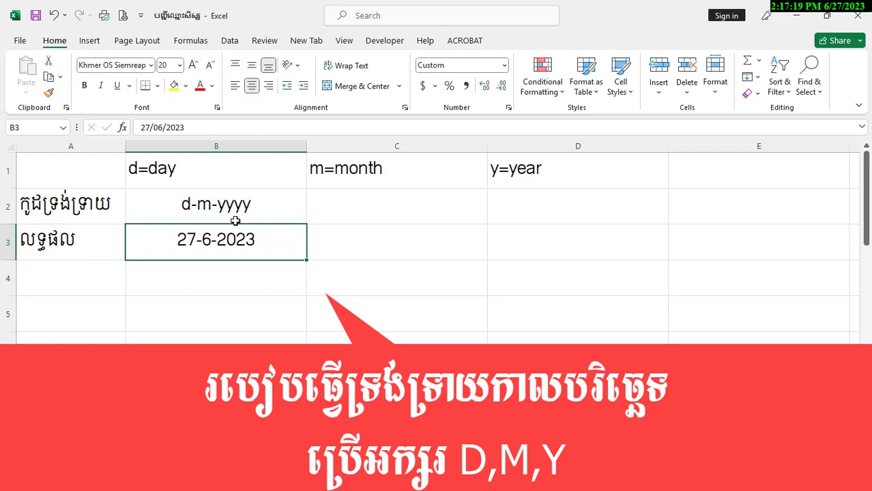
pyautogui.write('2-6')
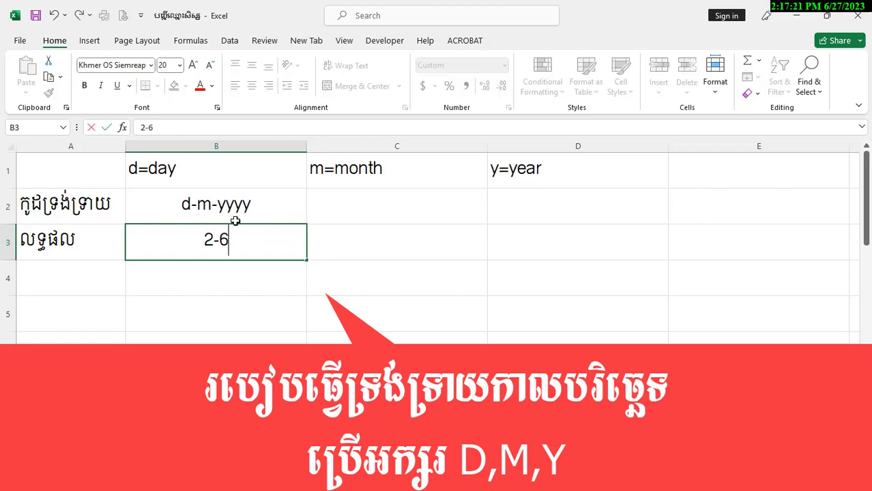
pyautogui.write('-2023')
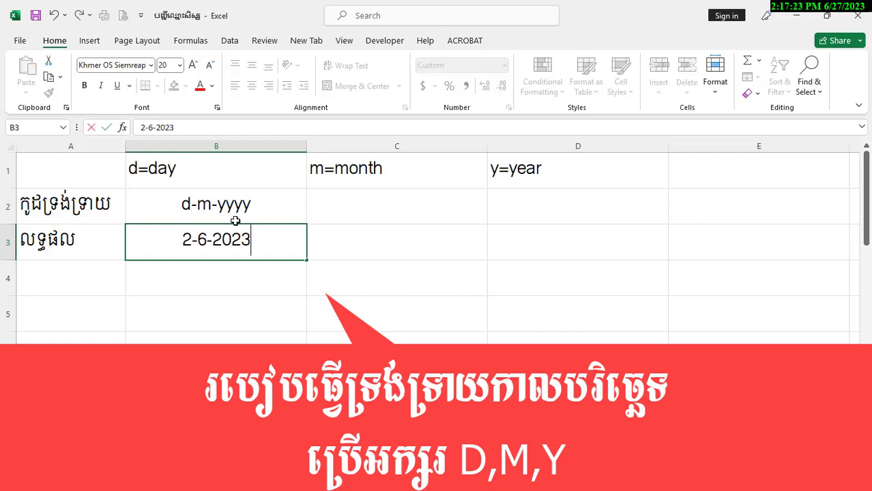
pyautogui.press('Tab')
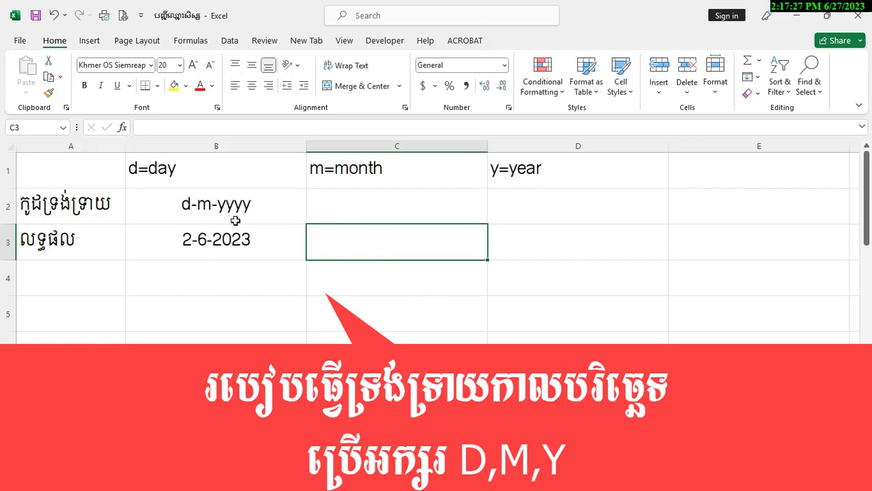
# Type the format code 'dd-mm-yyyy' into cell C2.
pyautogui.click(184, 205)
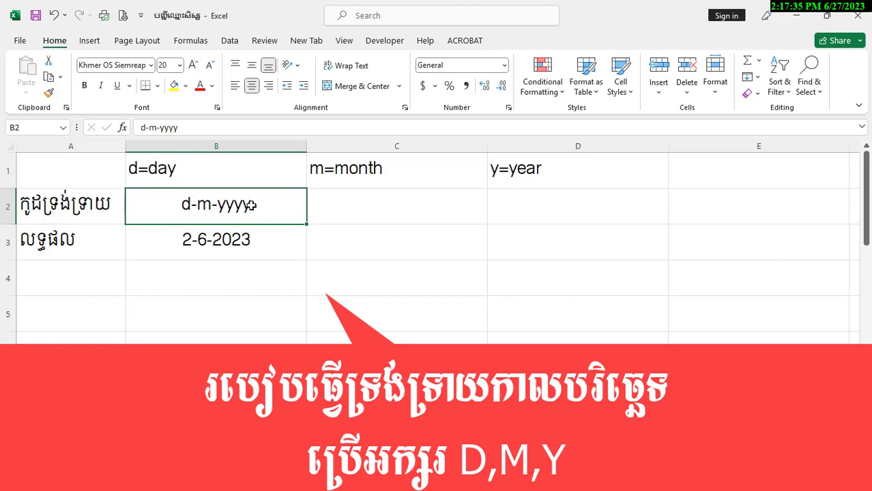
pyautogui.click(427, 204)
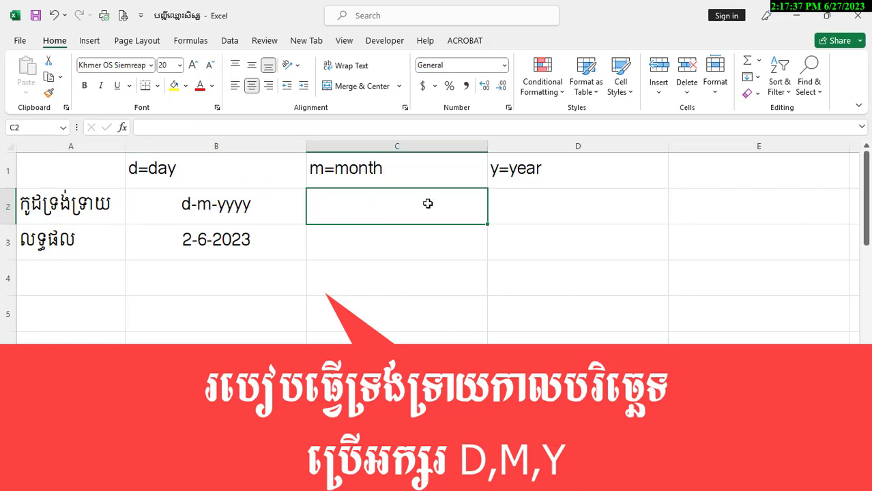
pyautogui.write('DD')
pyautogui.press('BackSpace')
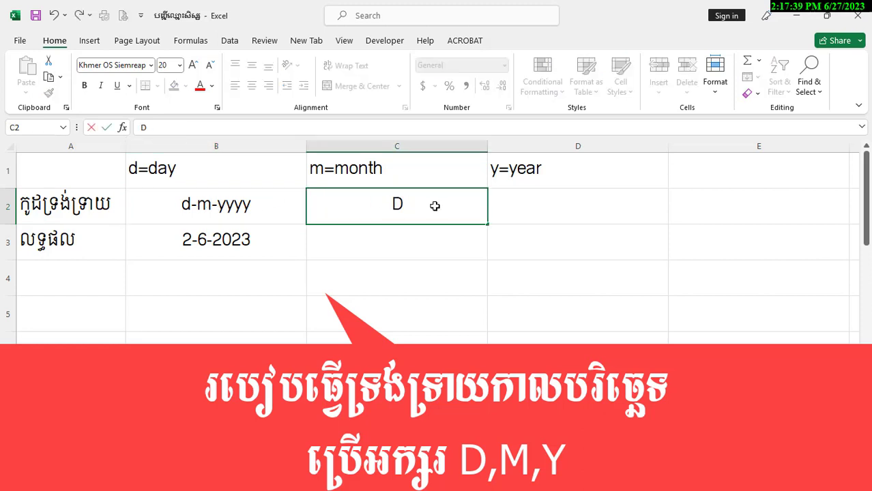
pyautogui.press('BackSpace')
pyautogui.write('ដដ')
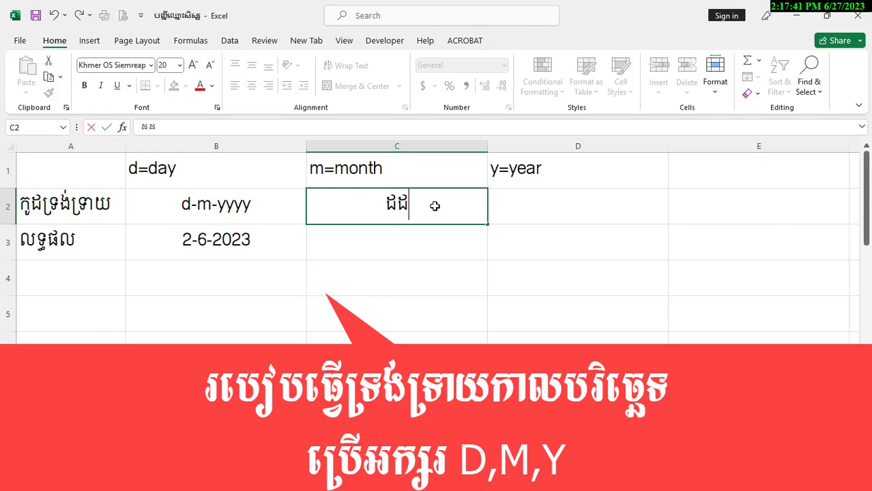
pyautogui.press('BackSpace')
pyautogui.press('BackSpace')
pyautogui.write('d')
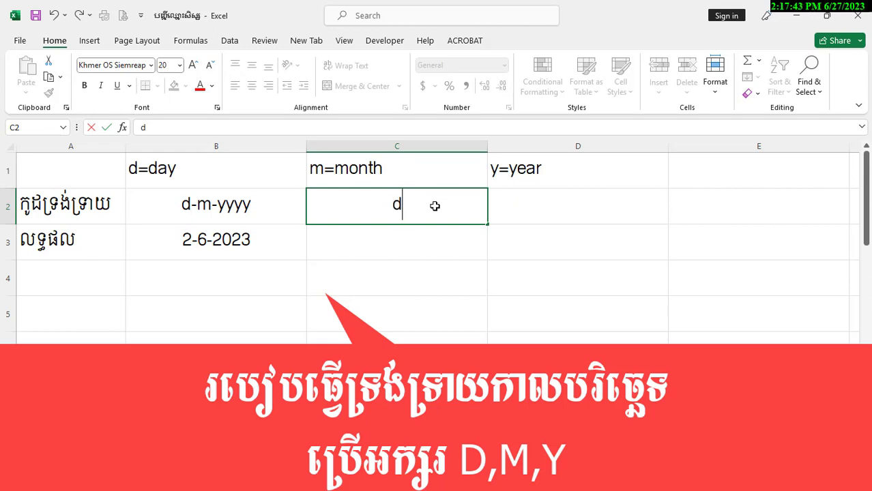
pyautogui.write('d-mm')
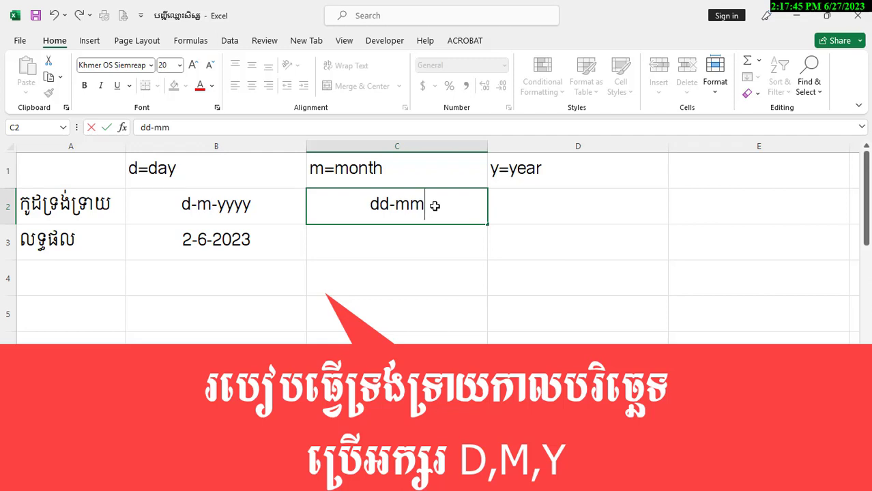
pyautogui.write('-yyyy')
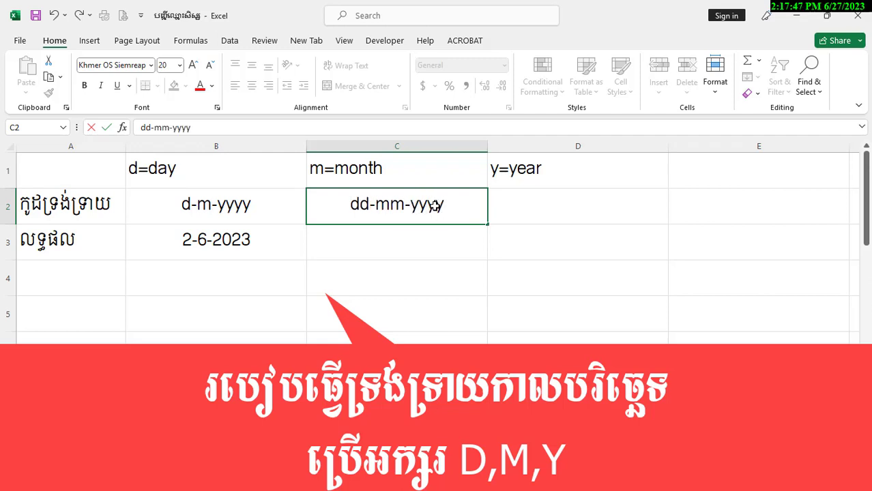
pyautogui.press('Tab')
pyautogui.click(374, 234)
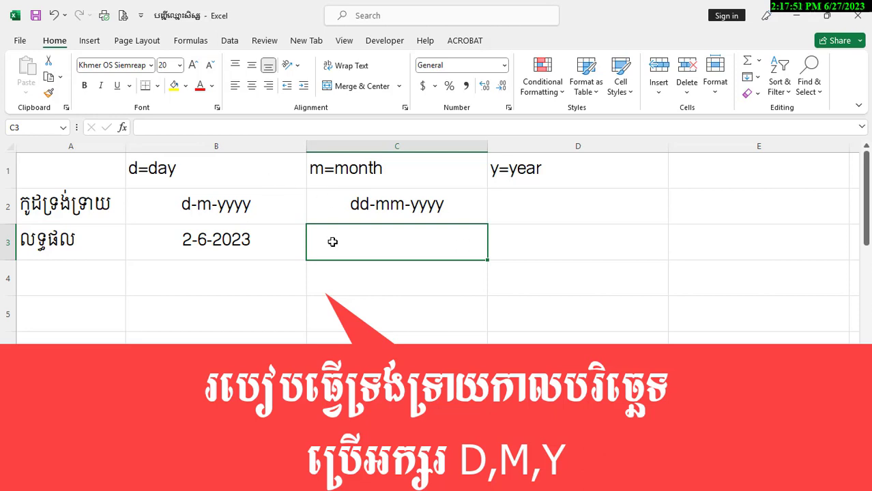
# Apply the custom number format dd-mm-yyyy to cell C3.
pyautogui.click(509, 111)
pyautogui.click(230, 213)
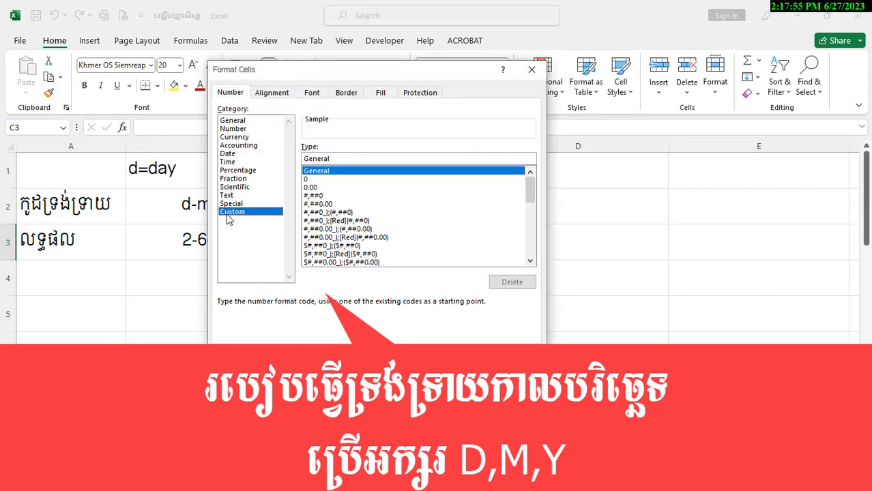
pyautogui.doubleClick(352, 160)
pyautogui.write('d')
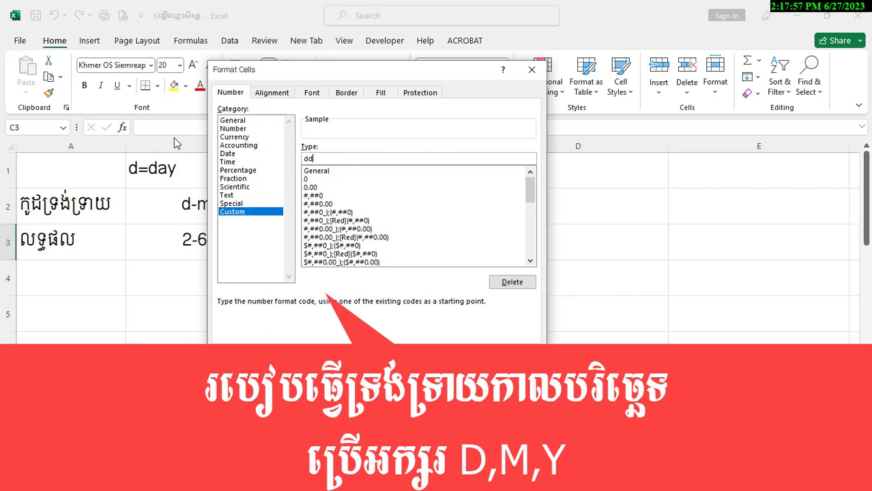
pyautogui.write('-mm-')
pyautogui.write('yyyy')
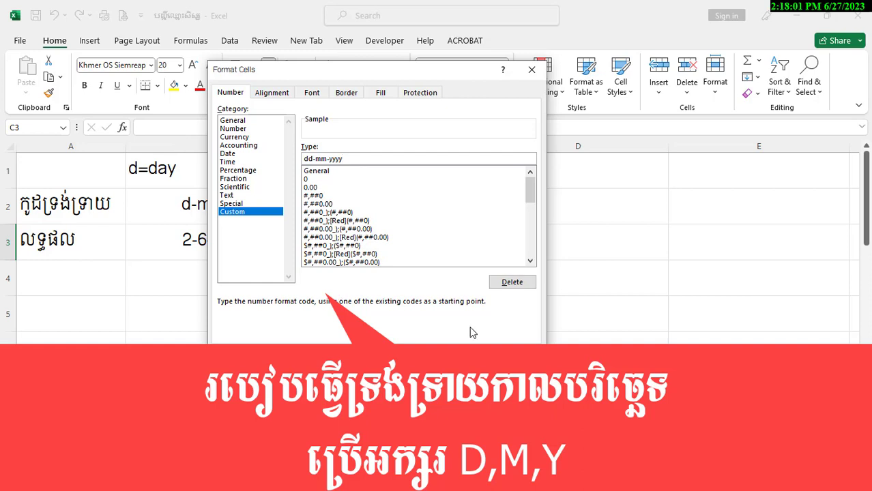
pyautogui.click(472, 382)
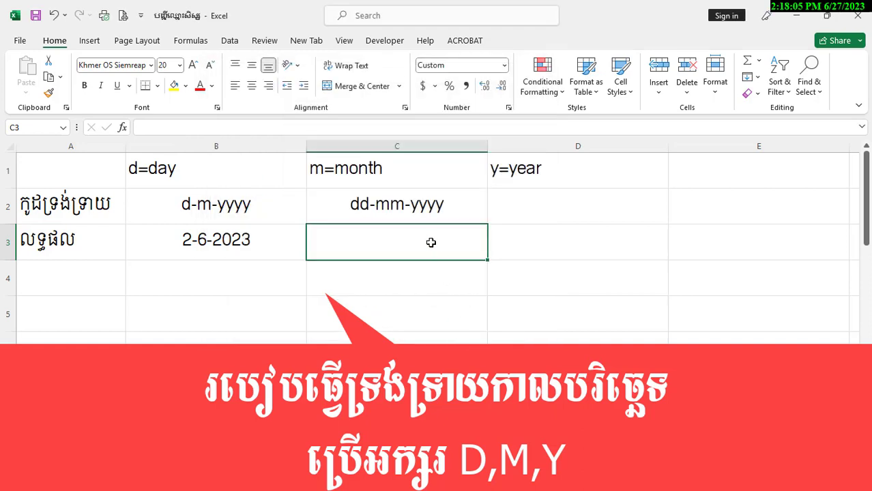
# Enter 2-6-2023 in C3, shown as 02-06-2023, and centre it.
pyautogui.write('2-7')
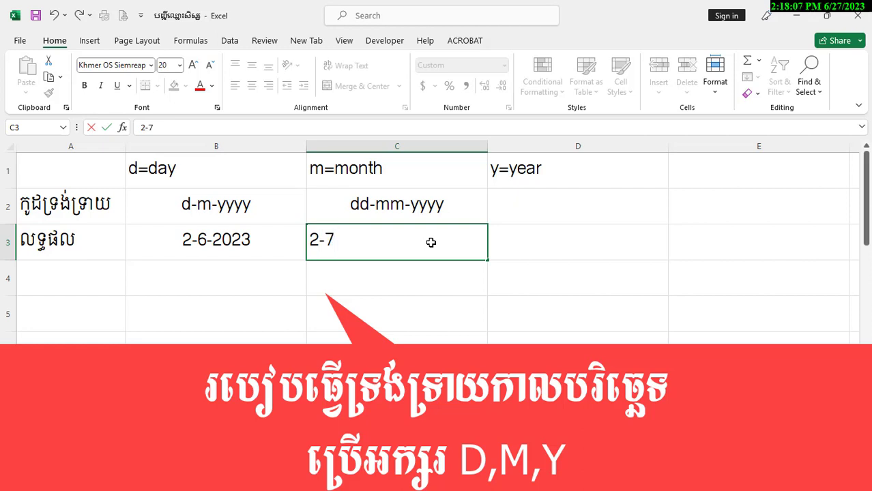
pyautogui.press('BackSpace')
pyautogui.press('BackSpace')
pyautogui.write('6')
pyautogui.press('BackSpace')
pyautogui.write('-6-')
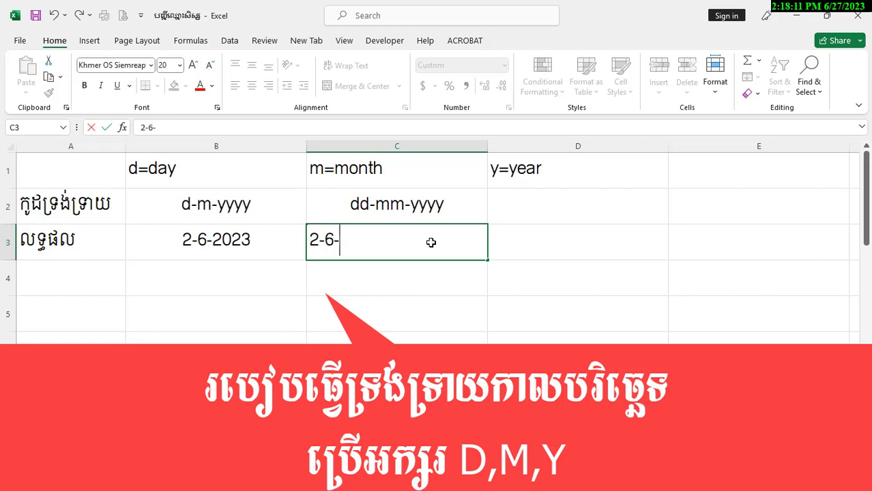
pyautogui.write('2023')
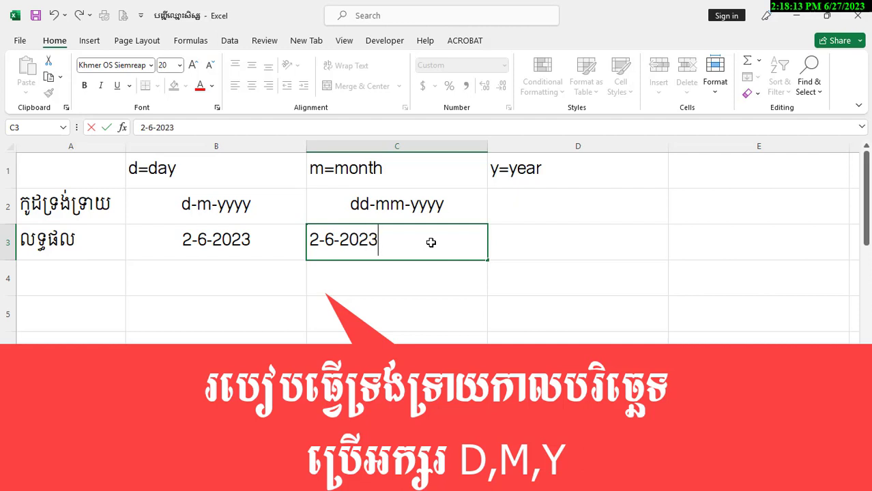
pyautogui.press('Return')
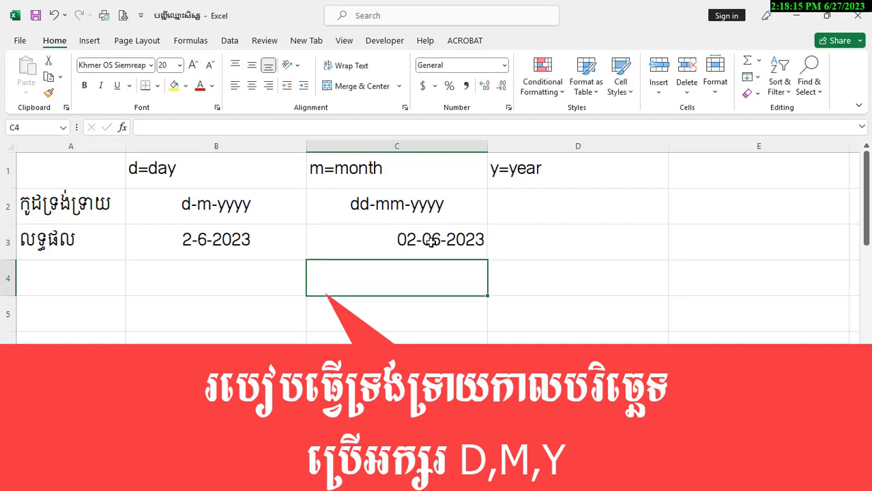
pyautogui.click(431, 241)
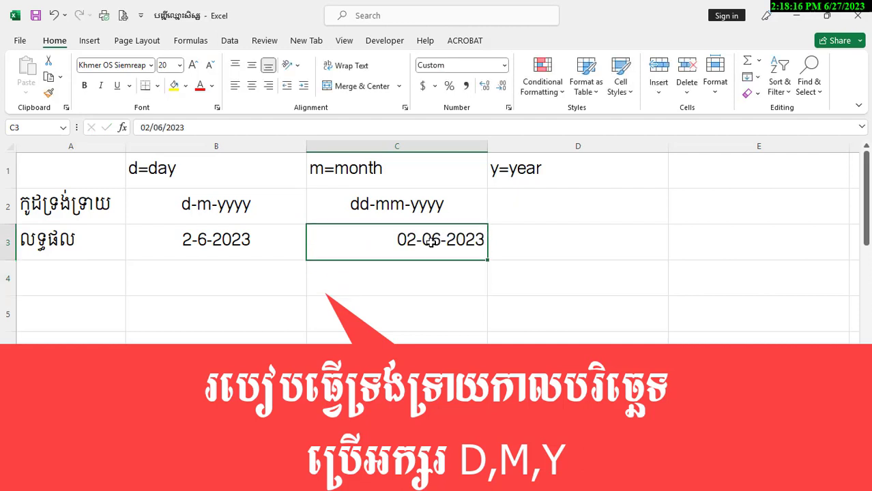
pyautogui.click(251, 86)
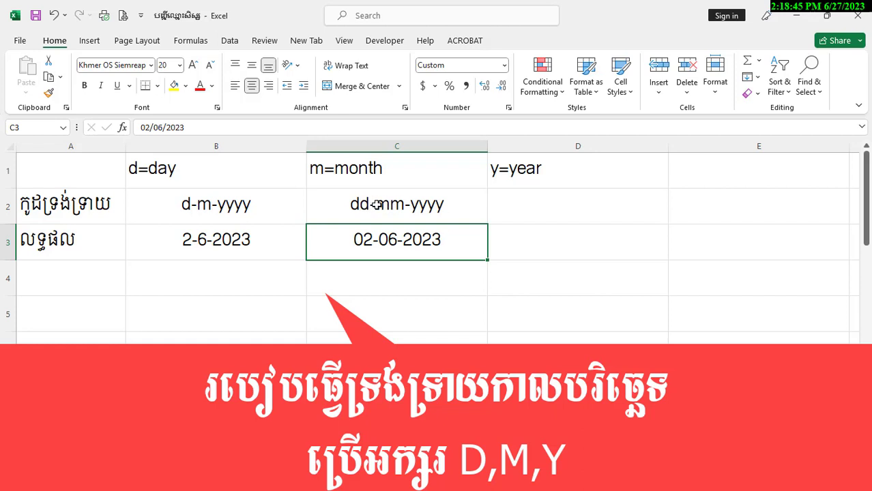
# Type the format code 'ddd-mmm-yyyy' into cell D2.
pyautogui.click(543, 219)
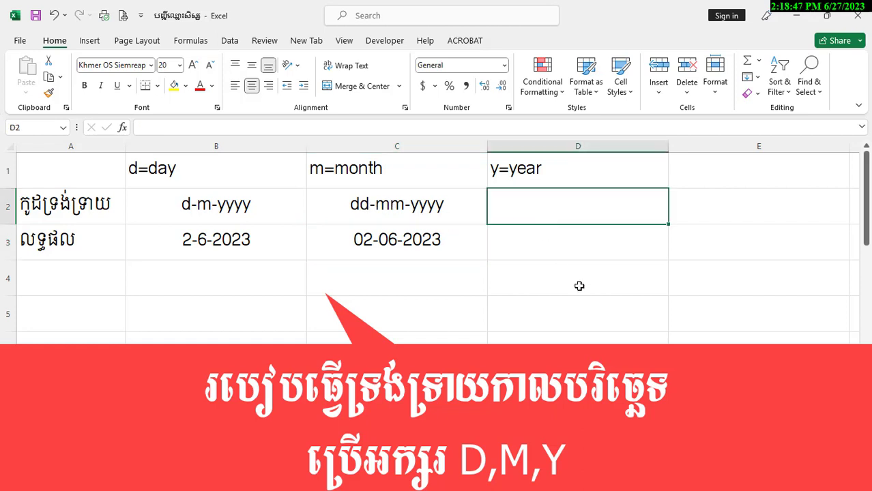
pyautogui.write('ddd')
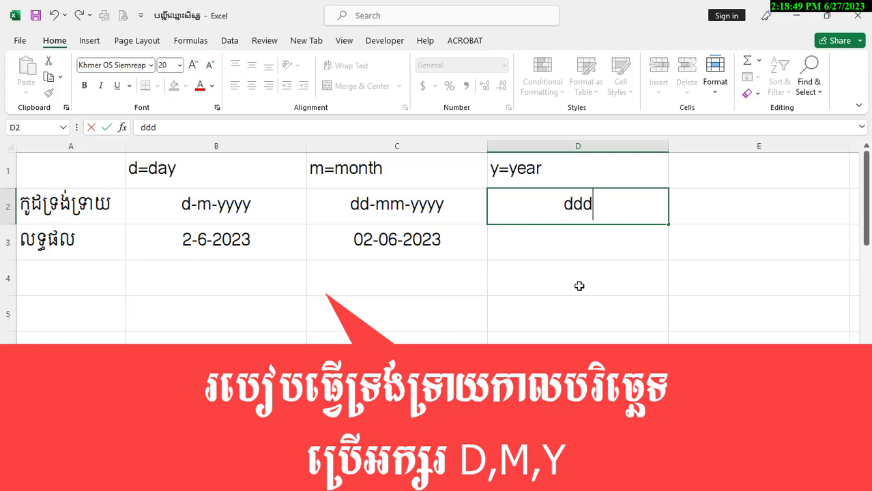
pyautogui.write('-mmm')
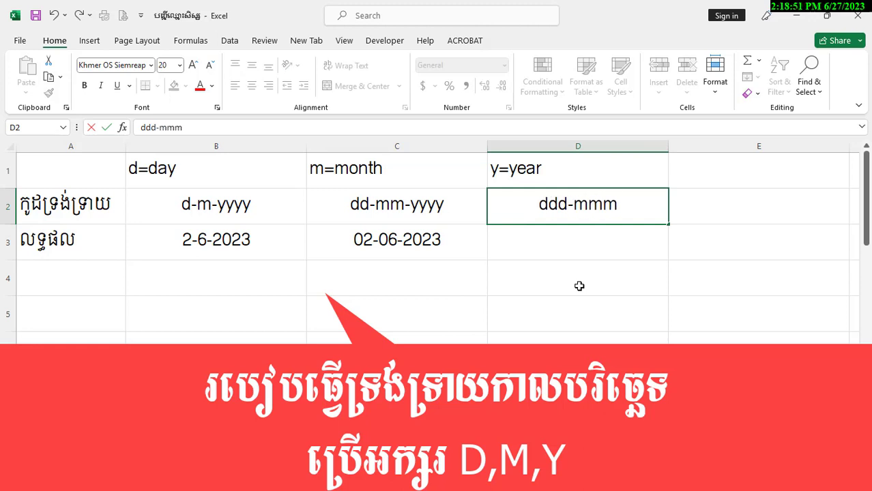
pyautogui.write('-y')
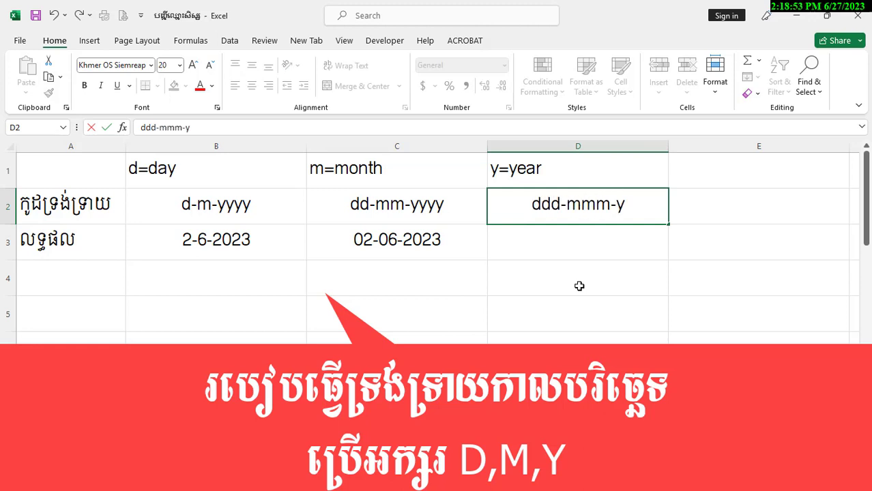
pyautogui.write('yyy')
pyautogui.press('Tab')
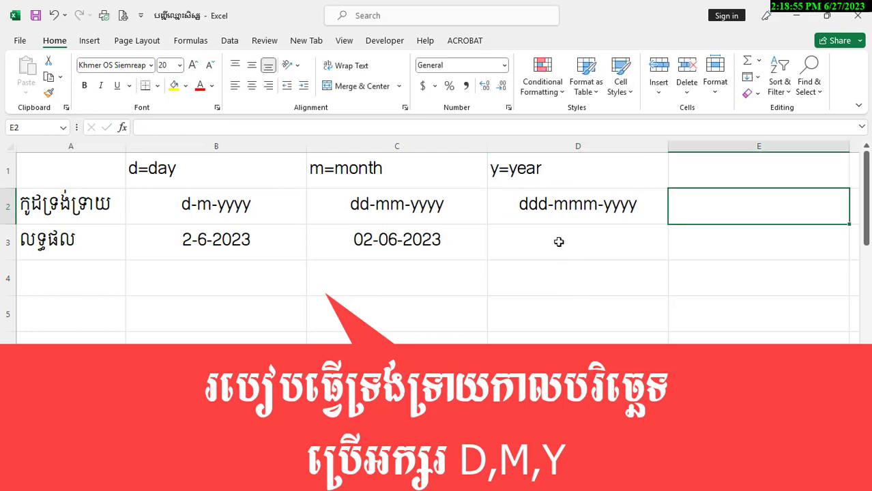
pyautogui.click(554, 237)
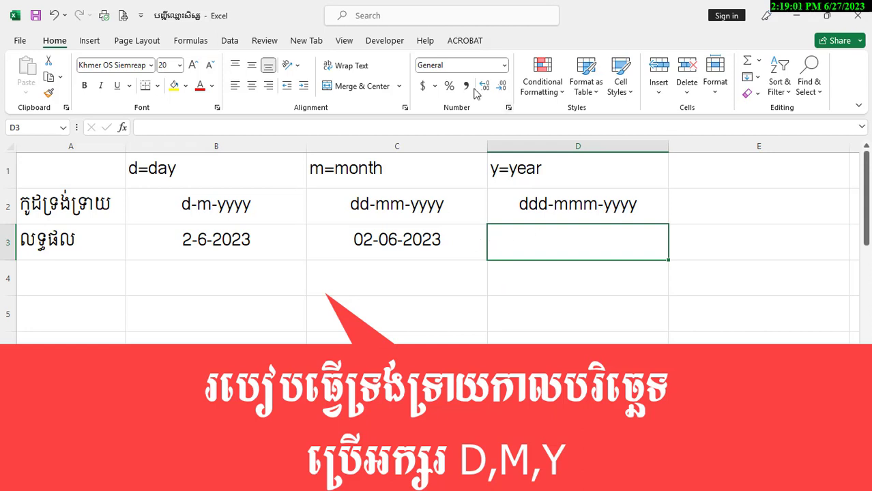
# Apply the custom number format ddd-mmm-yyyy to the empty cell D3 via Format Cells > Custom.
pyautogui.click(508, 108)
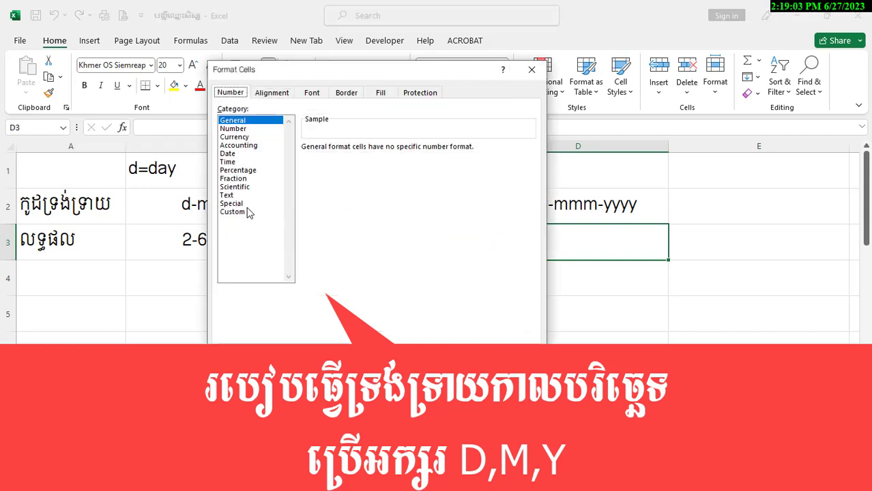
pyautogui.click(233, 212)
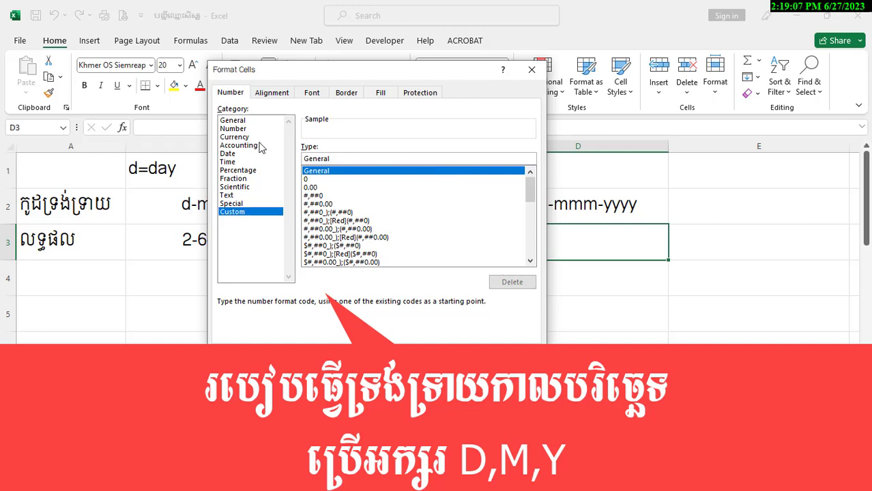
pyautogui.doubleClick(341, 158)
pyautogui.write('dd')
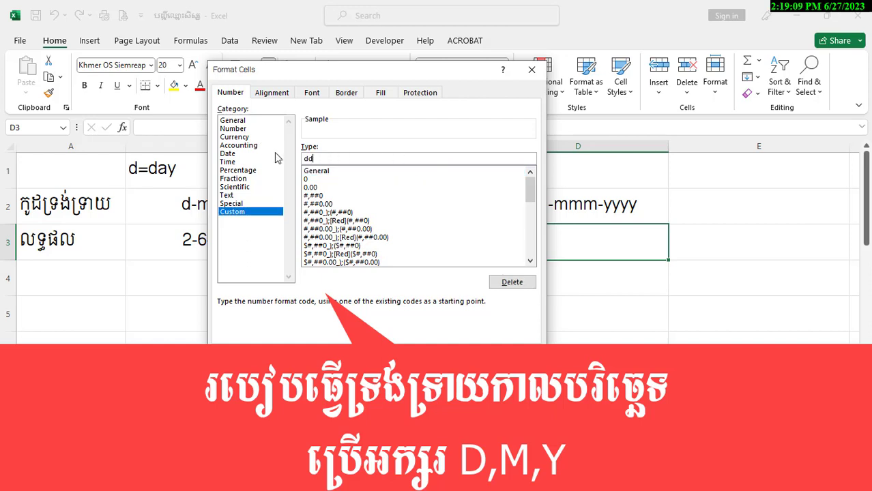
pyautogui.write('d-')
pyautogui.write('m')
pyautogui.write('mm-')
pyautogui.write('yyyy')
pyautogui.press('Return')
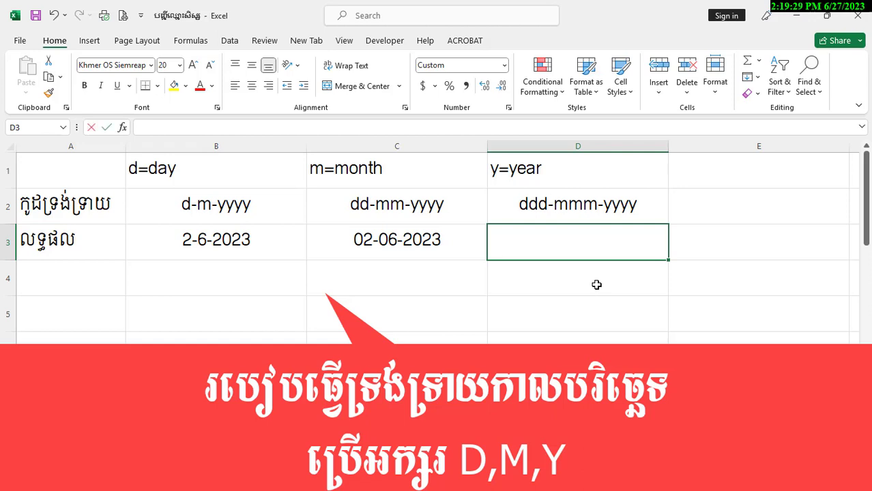
# Enter 27-6-2023 in D3 so it displays as Tue-Jun-2023, centred in the cell.
pyautogui.write('27-')
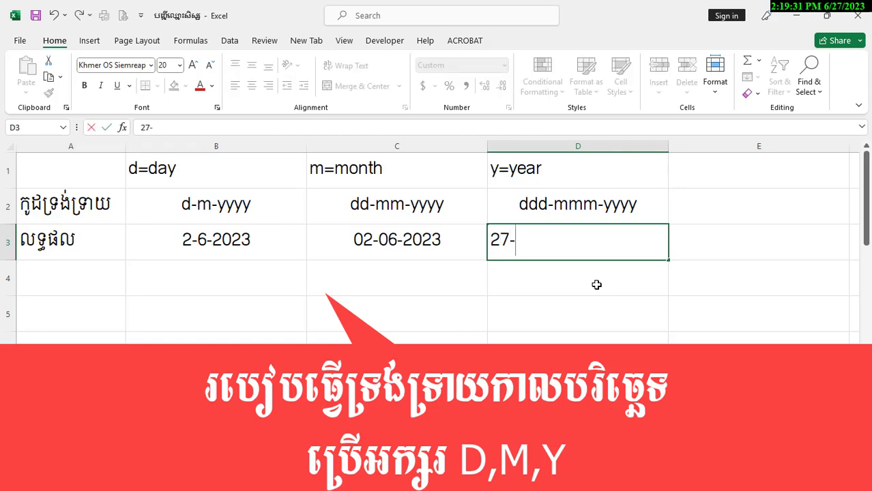
pyautogui.write('6-')
pyautogui.write('2023')
pyautogui.press('Tab')
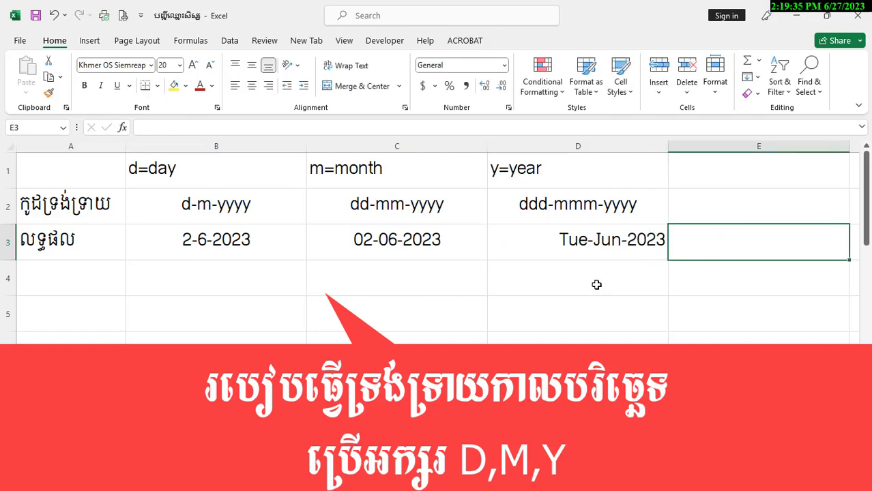
pyautogui.click(572, 238)
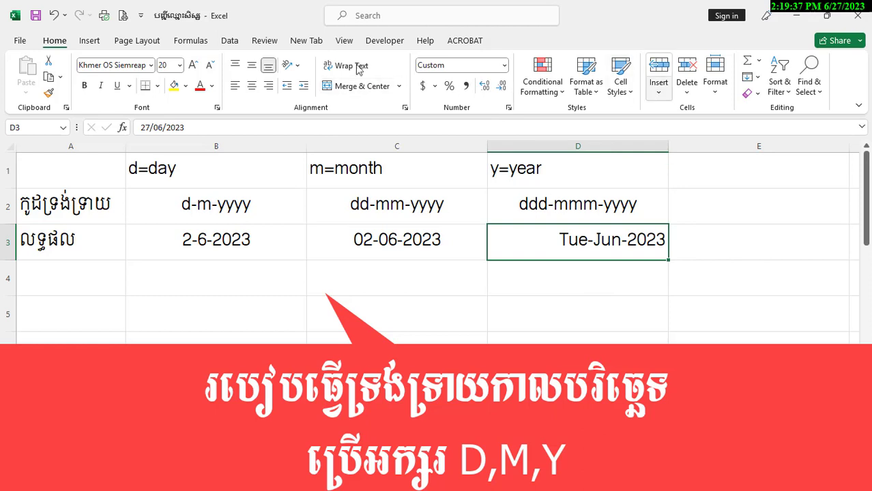
pyautogui.click(236, 86)
pyautogui.click(251, 85)
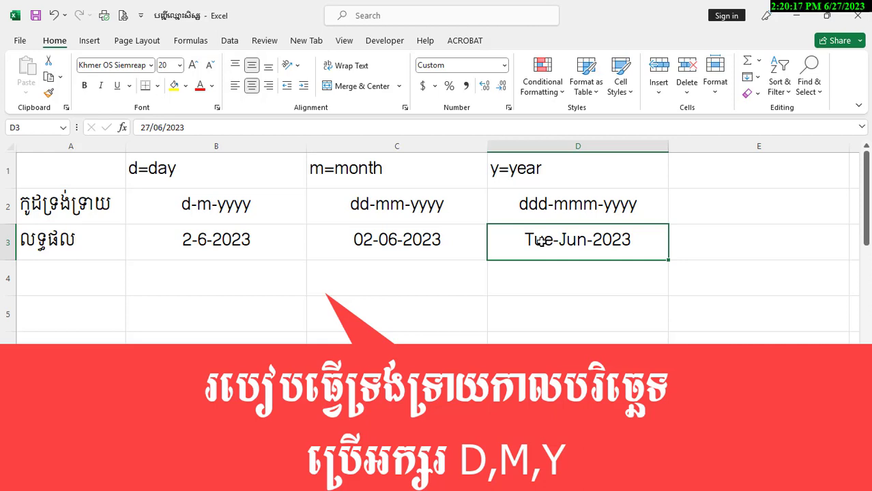
# Type the code label ddd,dd-mmm-yyyy into E2, next to the other three codes.
pyautogui.hscroll(2, 545, 240)
pyautogui.click(609, 203)
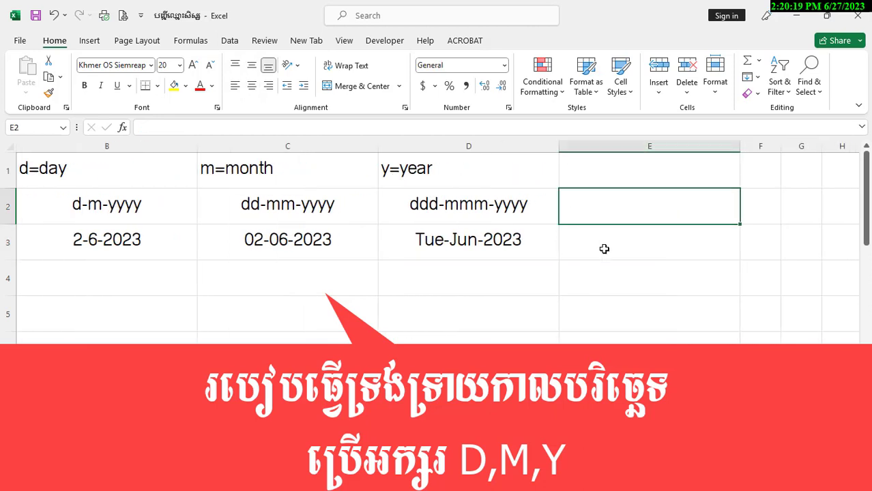
pyautogui.write('ddd')
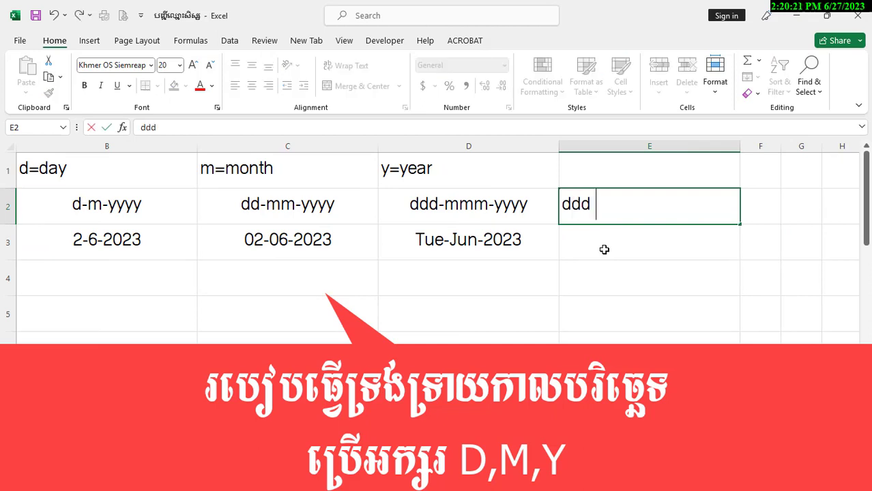
pyautogui.press('BackSpace')
pyautogui.write(',dd')
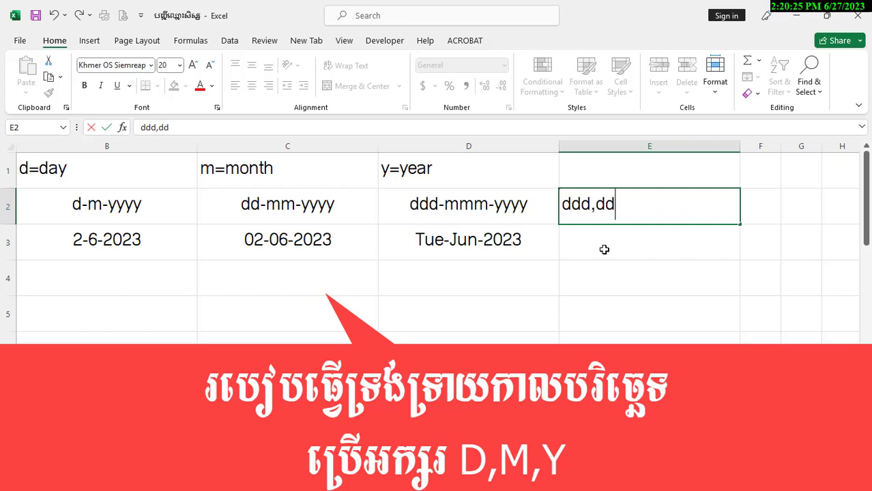
pyautogui.write('-')
pyautogui.write('mm')
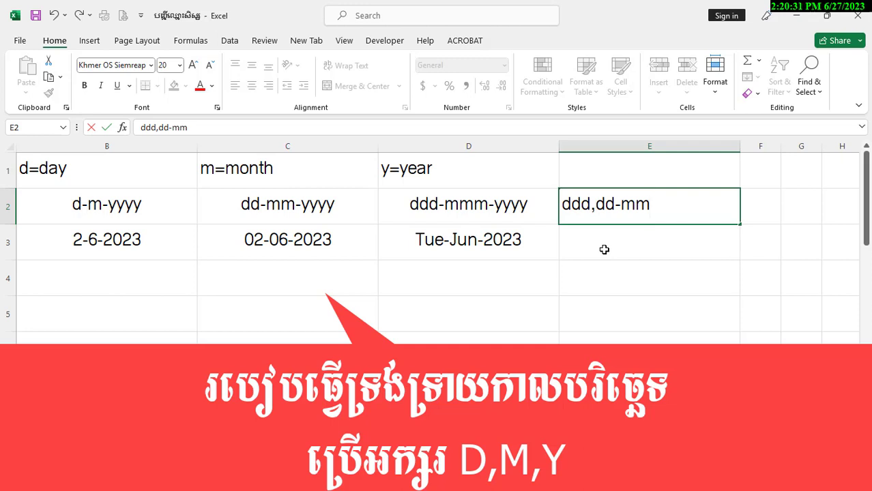
pyautogui.press('BackSpace')
pyautogui.write('mm')
pyautogui.write('-yyy')
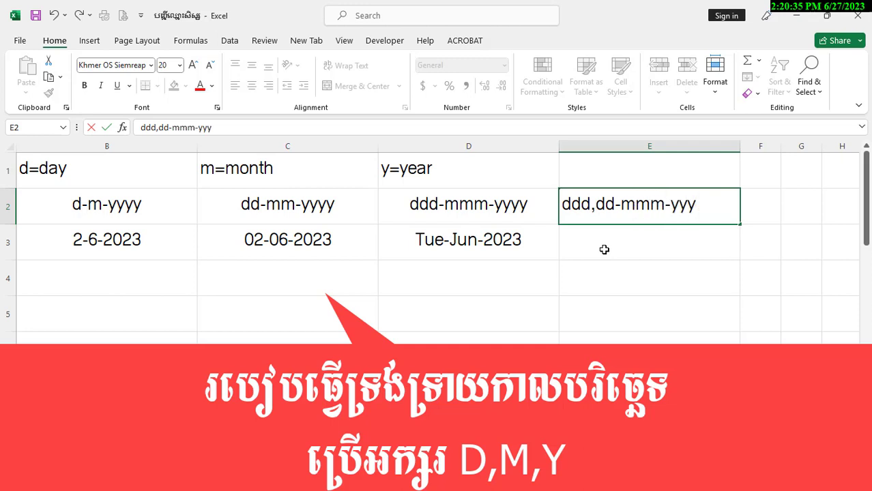
pyautogui.write('y')
pyautogui.press('Return')
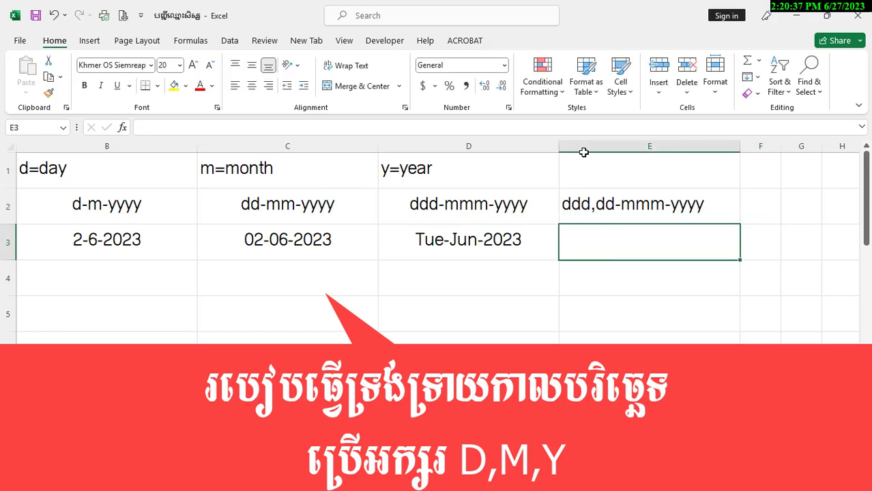
# Apply the custom format ddd,dd-mmm-yyyy to the empty cell E3 through Format Cells > Custom.
pyautogui.click(508, 108)
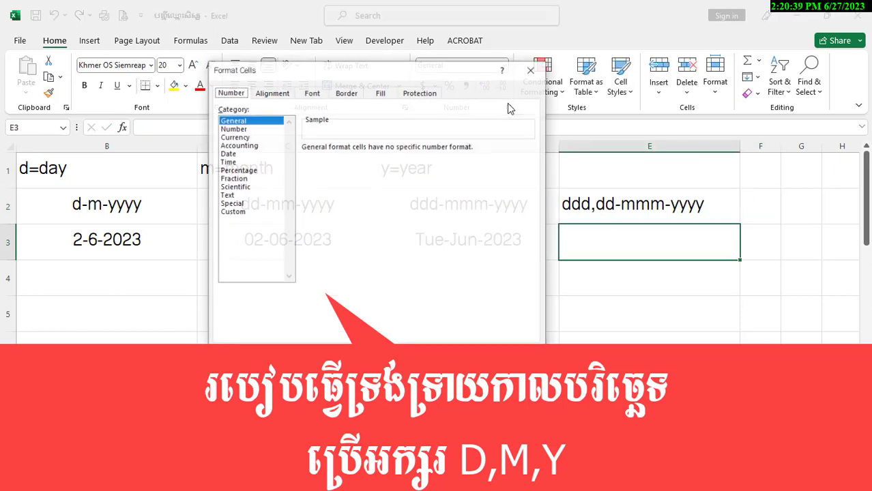
pyautogui.click(242, 211)
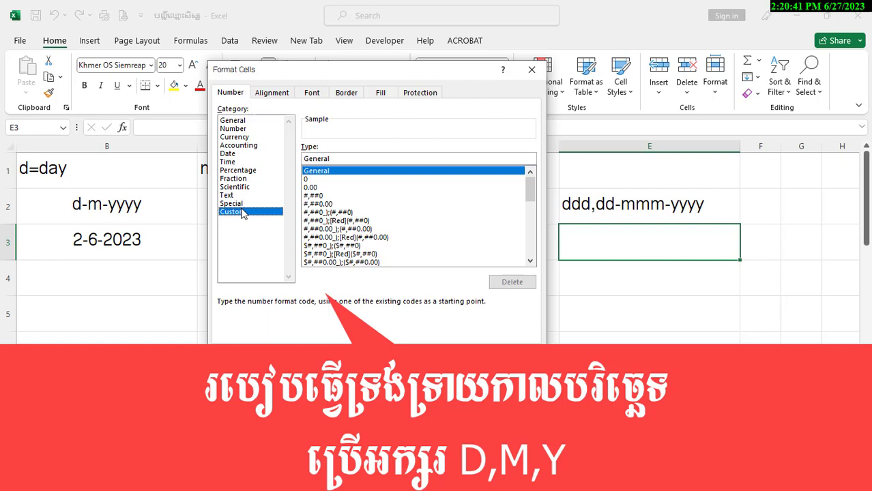
pyautogui.doubleClick(348, 158)
pyautogui.write('ddd,')
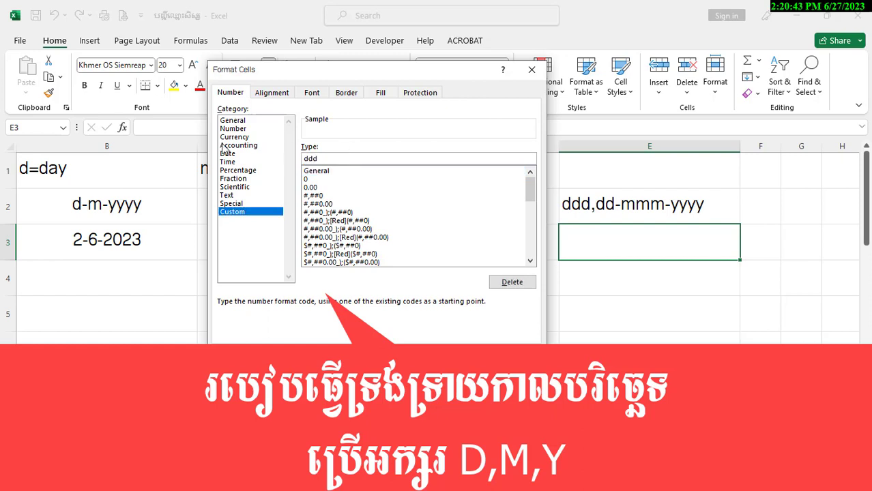
pyautogui.write('dd')
pyautogui.write('-mmm')
pyautogui.write('-yyyy')
pyautogui.press('Return')
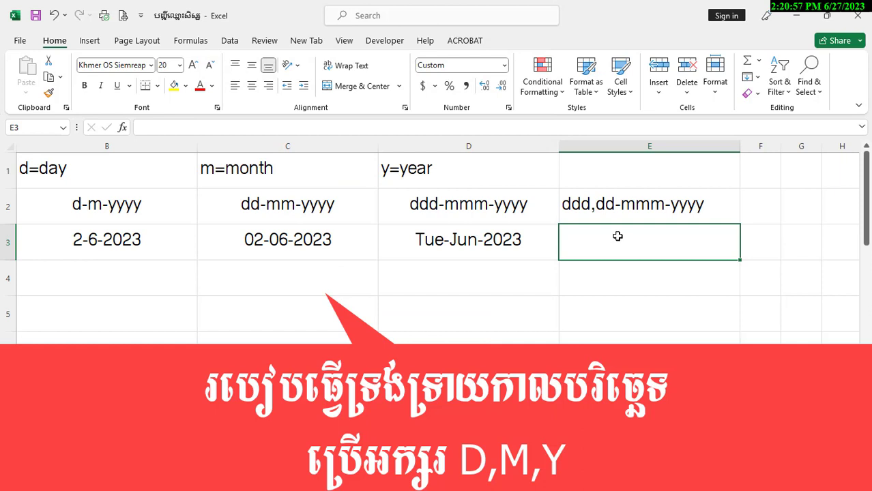
# Enter 27-6-2023 in E3 so it displays as Tue,27-Jun-2023.
pyautogui.write('2')
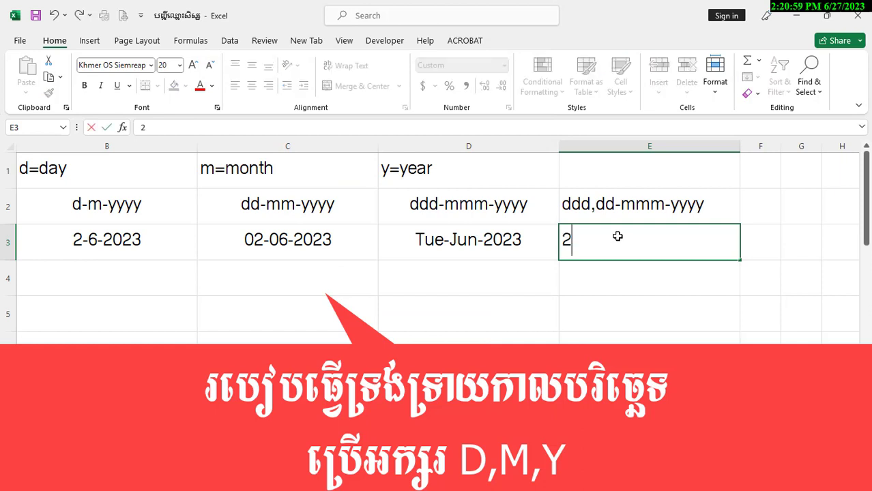
pyautogui.write('7-')
pyautogui.write('6-2')
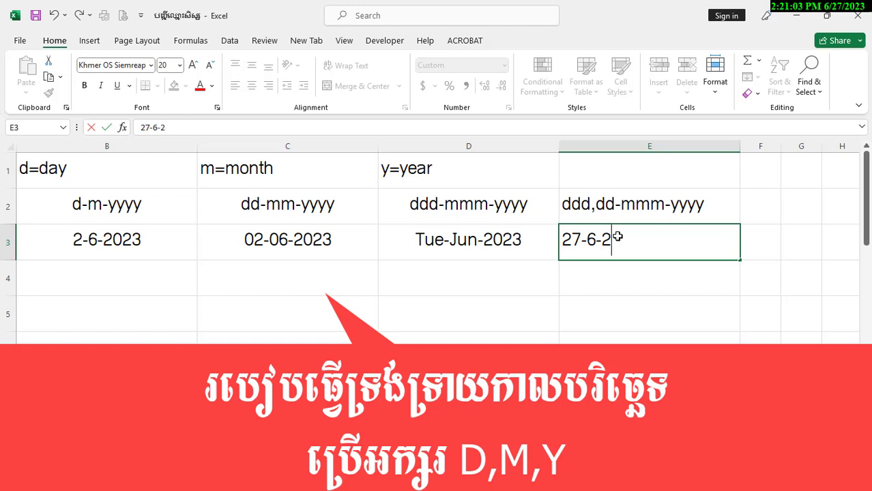
pyautogui.write('023')
pyautogui.press('Tab')
pyautogui.click(616, 237)
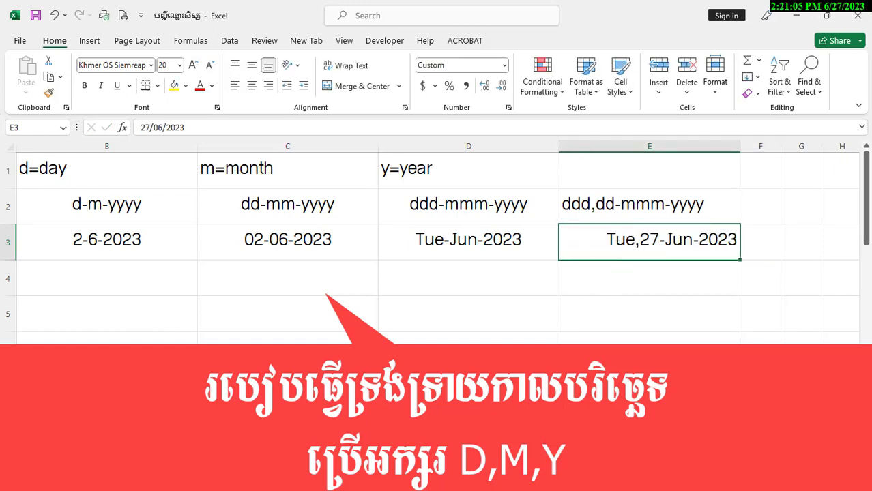
pyautogui.hscroll(-1, 436, 238)
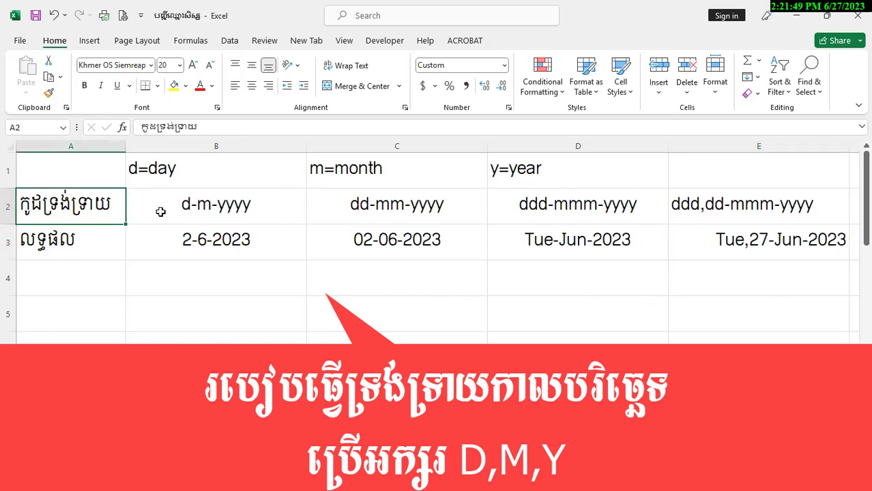
# Copy the code and result rows A2:E3 into rows 5–6.
pyautogui.moveTo(101, 213); pyautogui.dragTo(777, 242)
pyautogui.hotkey('ctrl', 'c')
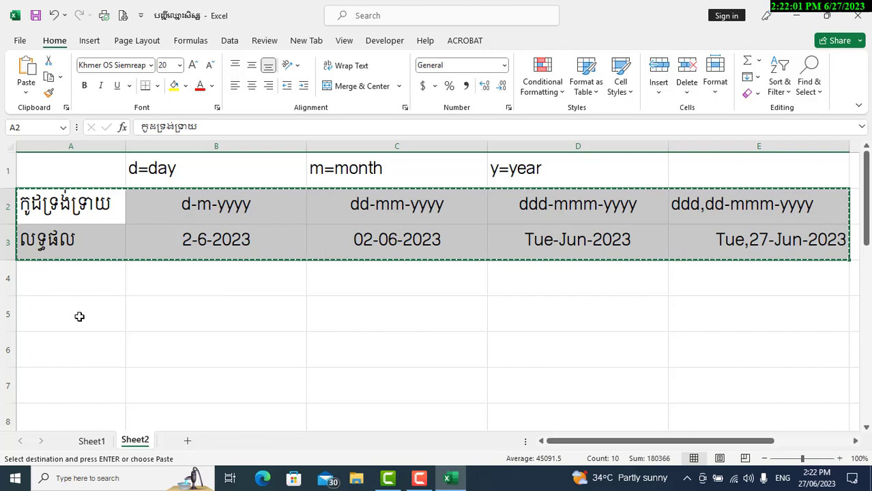
pyautogui.click(81, 313)
pyautogui.hotkey('ctrl', 'v')
# Prefix the d-m-yyyy code in B5 with the Khmer locale tag [$-12000453].
pyautogui.doubleClick(163, 309)
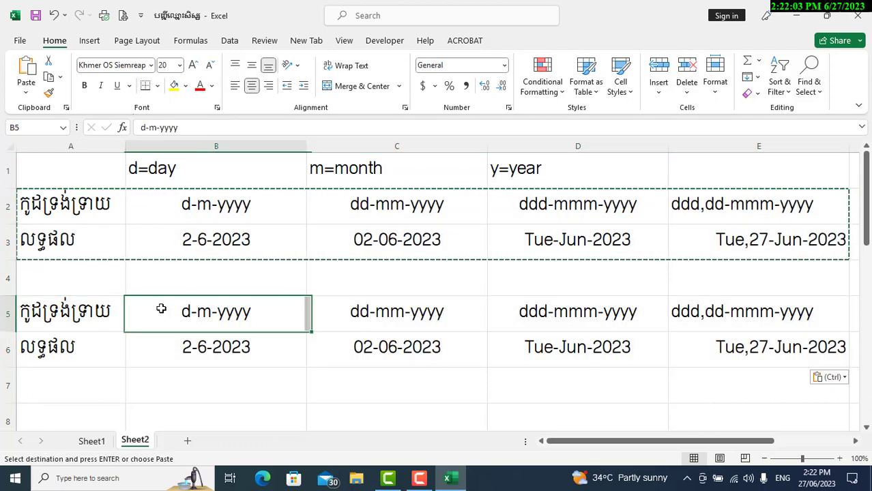
pyautogui.write('[')
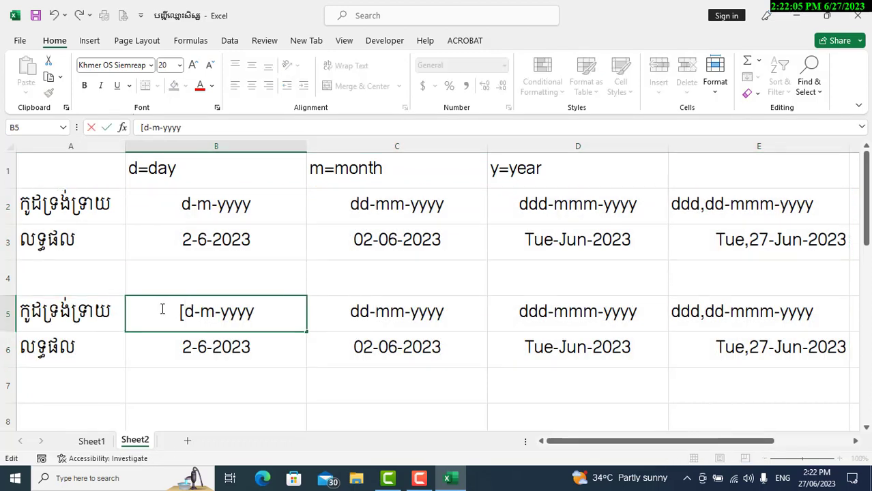
pyautogui.write('$')
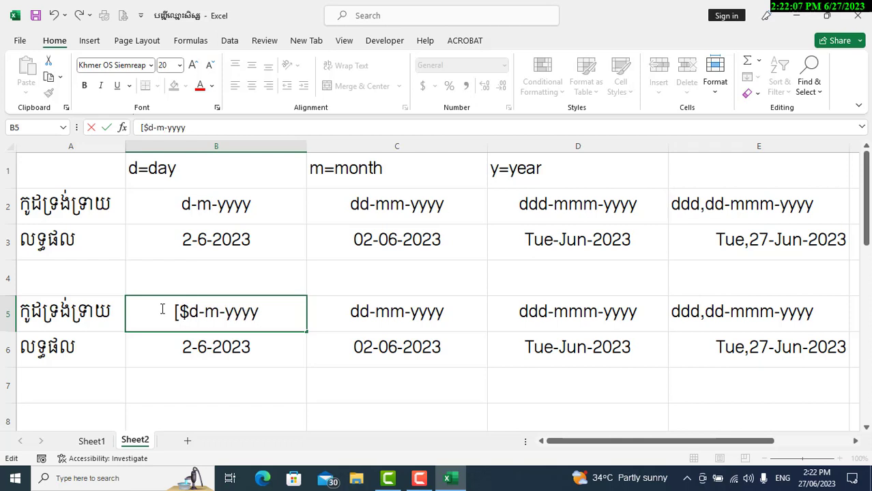
pyautogui.write('-12')
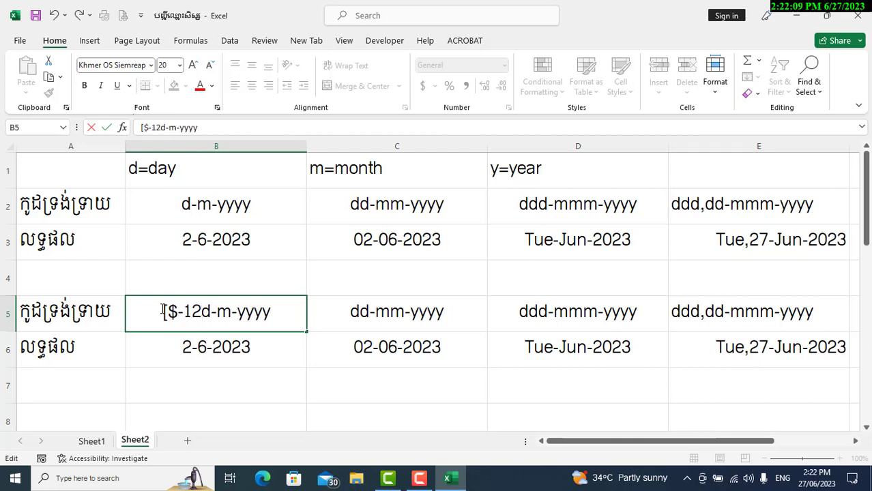
pyautogui.write('00')
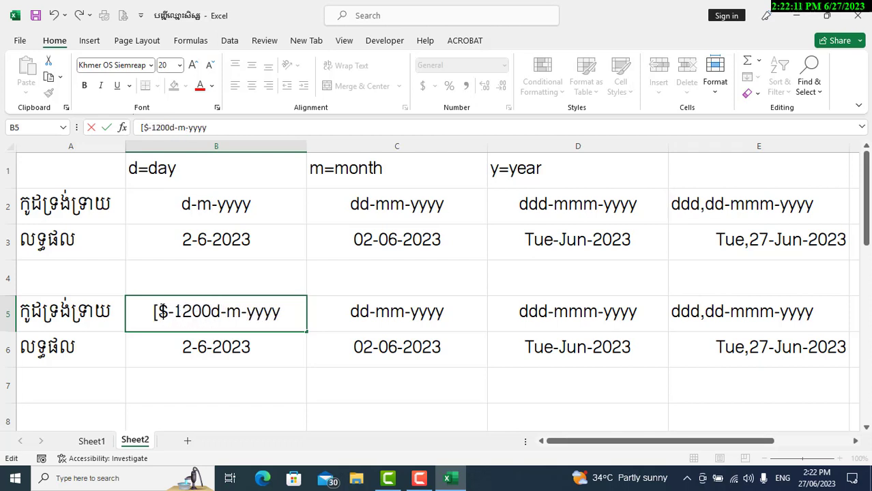
pyautogui.write('0')
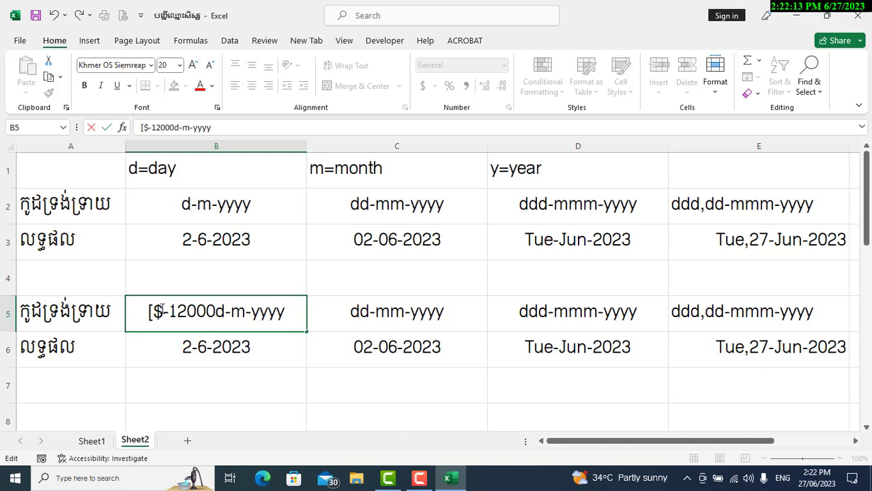
pyautogui.write('453]')
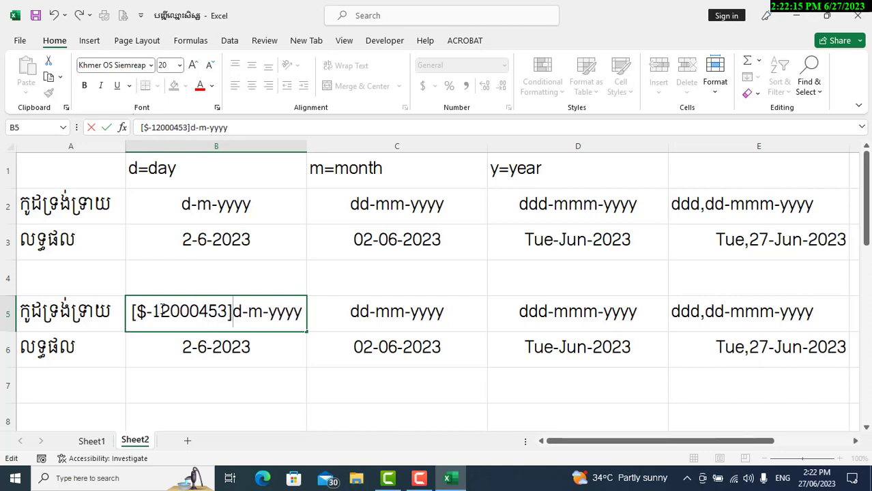
pyautogui.click(266, 365)
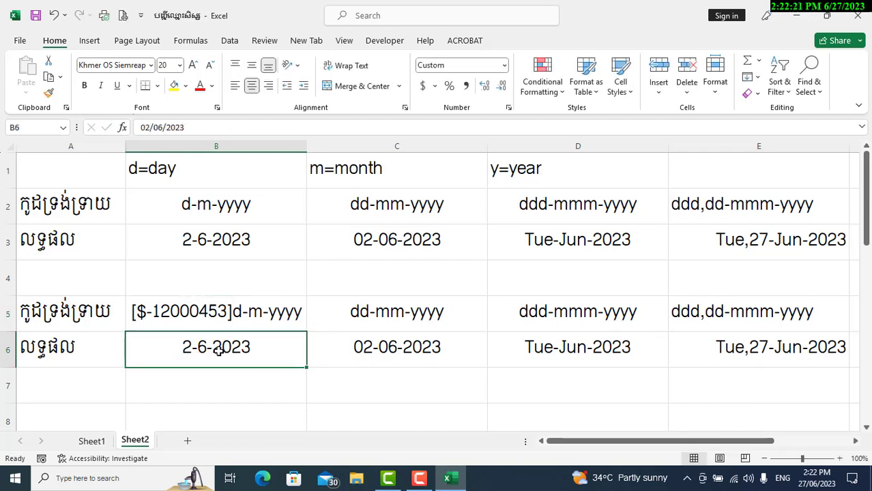
# Copy the Khmer-locale format code text from B5.
pyautogui.click(203, 301)
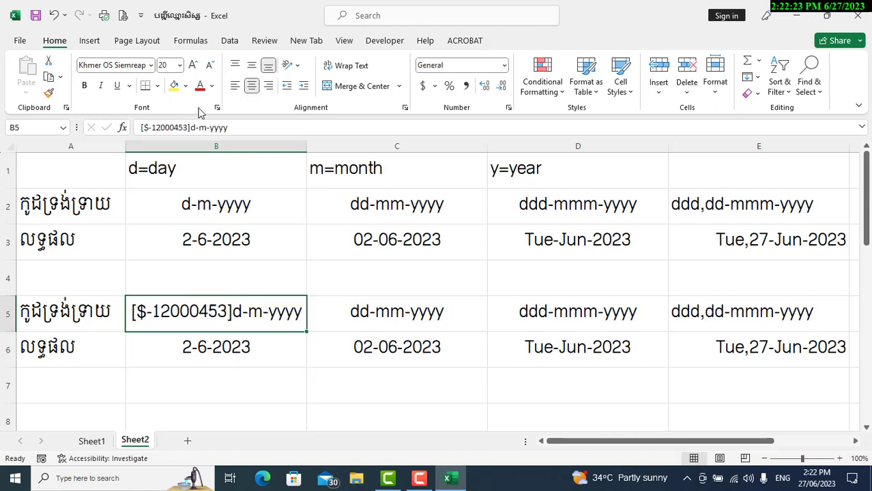
pyautogui.moveTo(244, 127); pyautogui.dragTo(141, 127)
pyautogui.hotkey('ctrl', 'c')
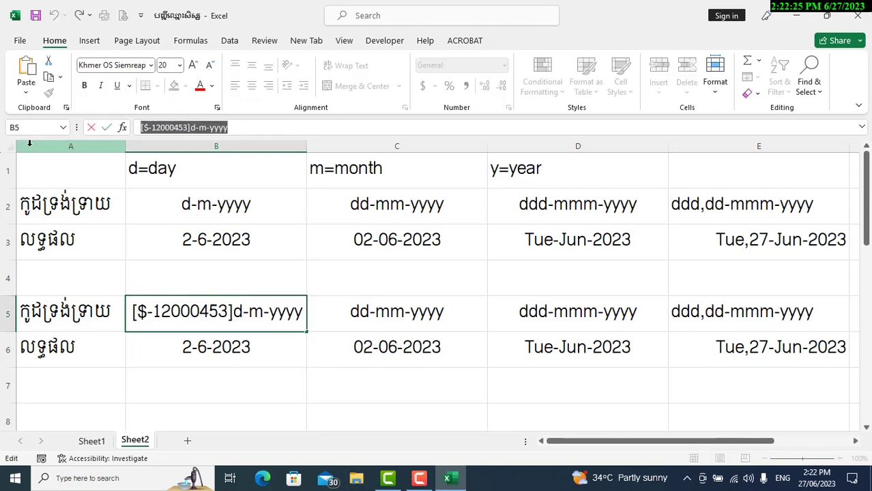
pyautogui.press('Return')
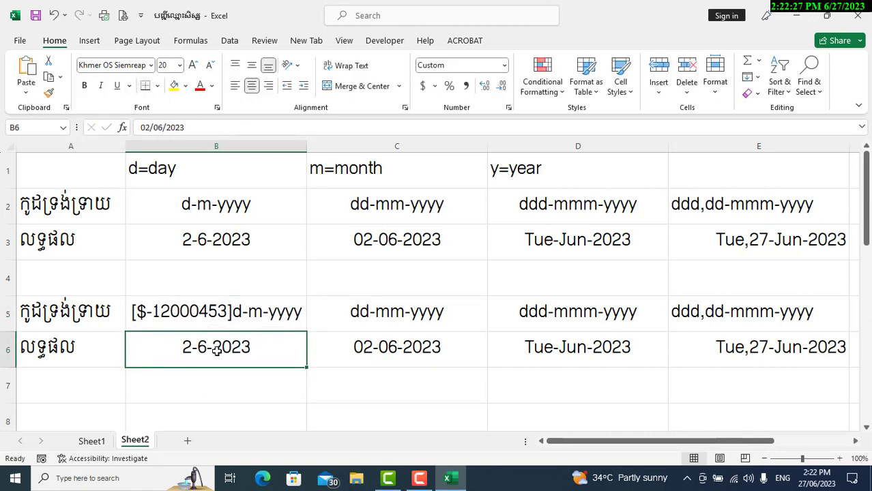
# Format B6 as [$-12000453]d-m-yyyy to show Khmer numerals, and narrow column A.
pyautogui.click(509, 107)
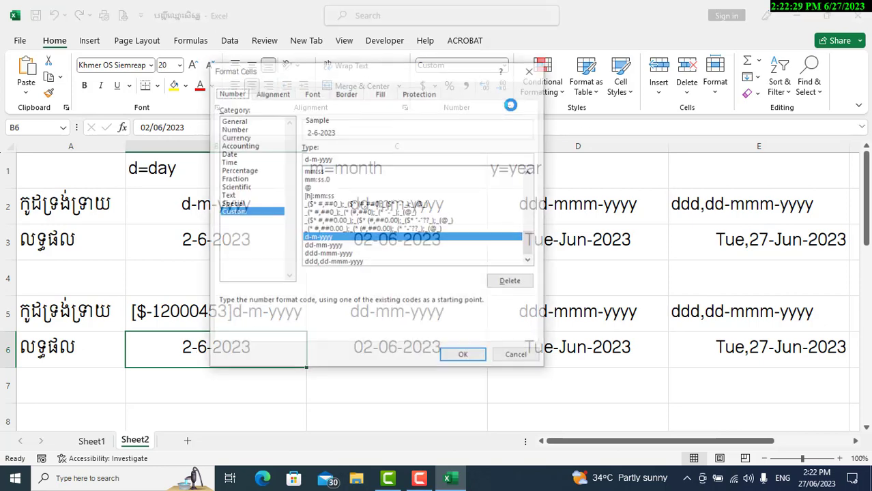
pyautogui.moveTo(327, 159); pyautogui.dragTo(197, 151)
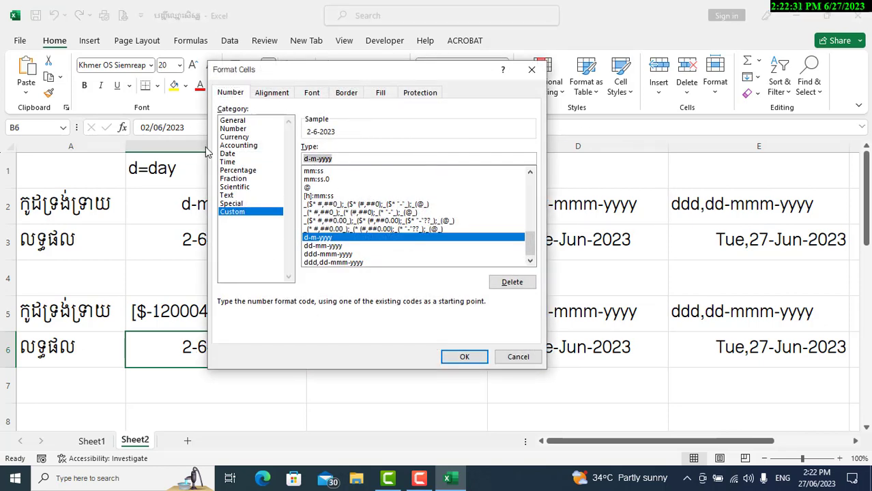
pyautogui.press('Home')
pyautogui.hotkey('ctrl', 'v')
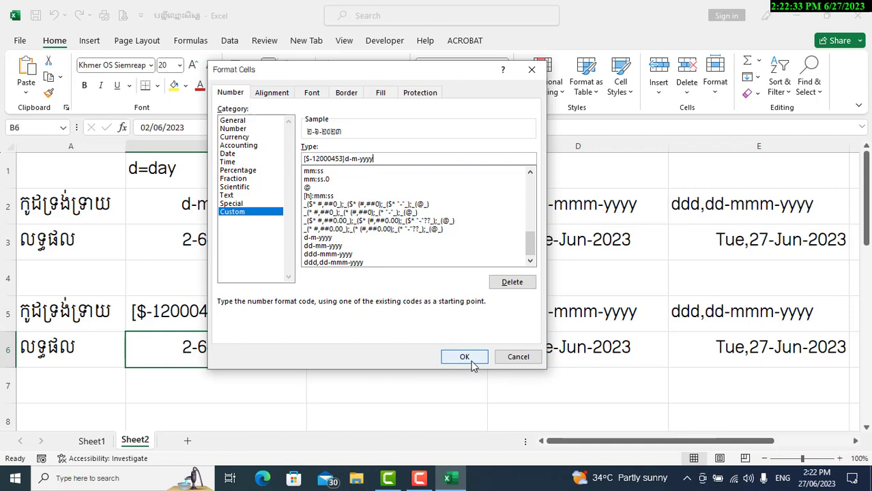
pyautogui.click(464, 357)
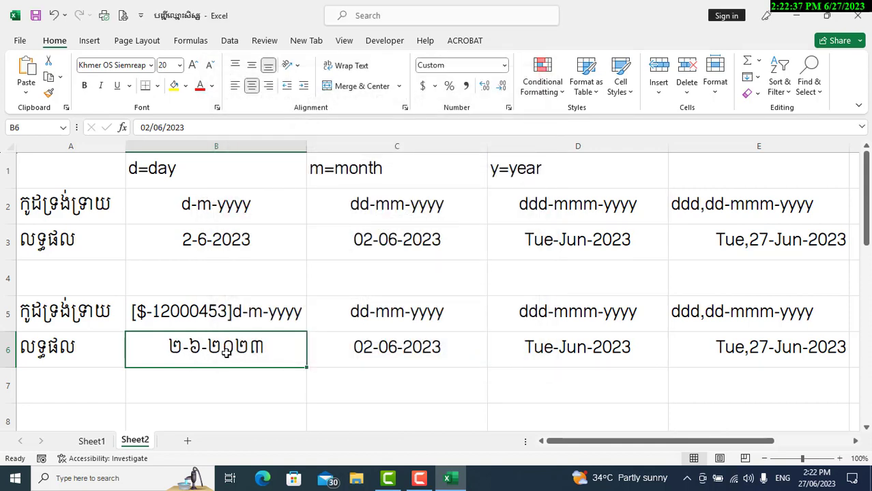
pyautogui.moveTo(125, 147); pyautogui.dragTo(109, 147)
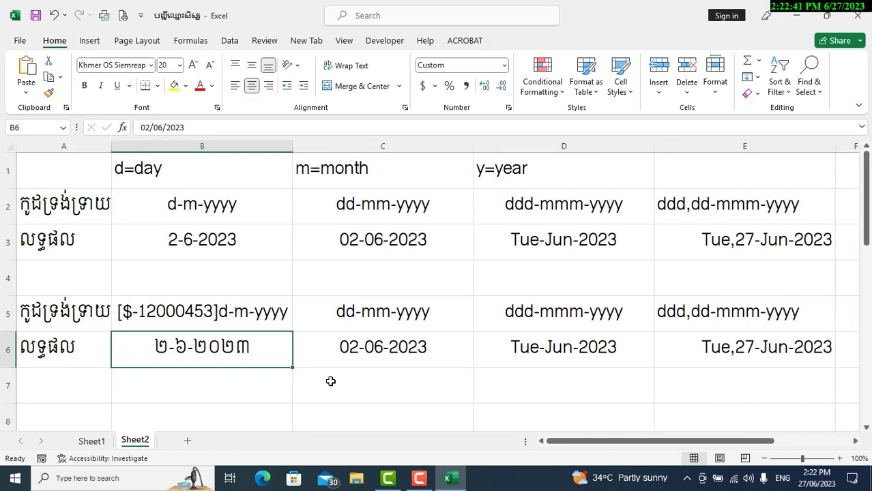
# Copy the [$-12000453] locale tag from B5's code text.
pyautogui.doubleClick(138, 315)
pyautogui.moveTo(219, 312); pyautogui.dragTo(35, 298)
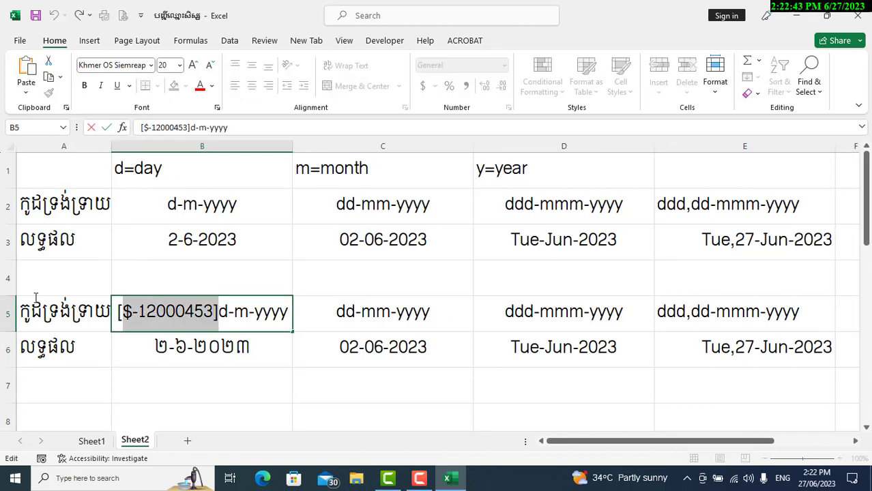
pyautogui.press('Return')
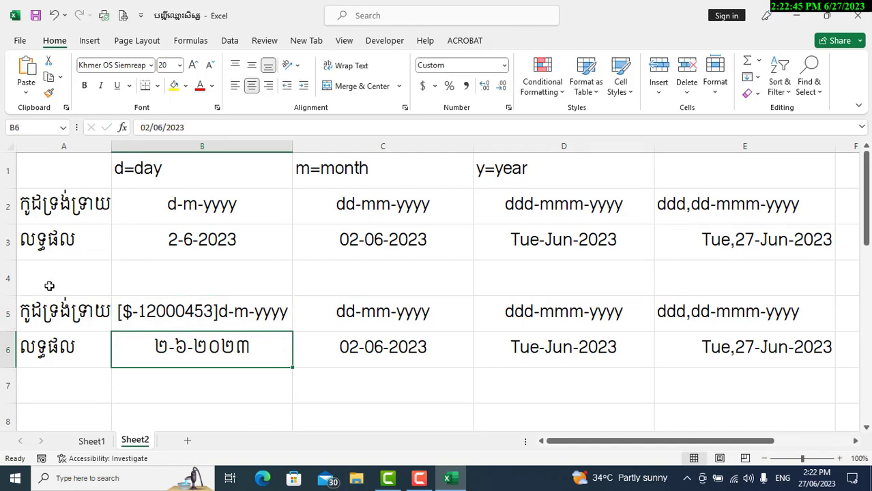
pyautogui.click(225, 240)
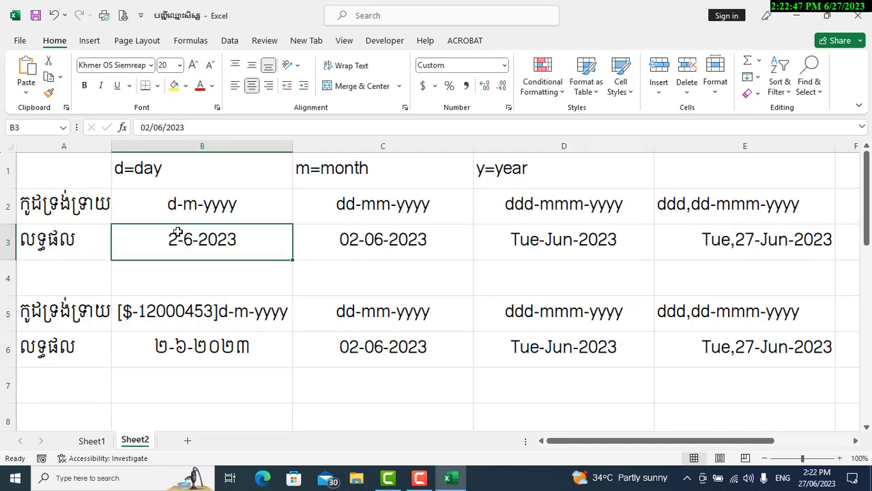
pyautogui.click(208, 350)
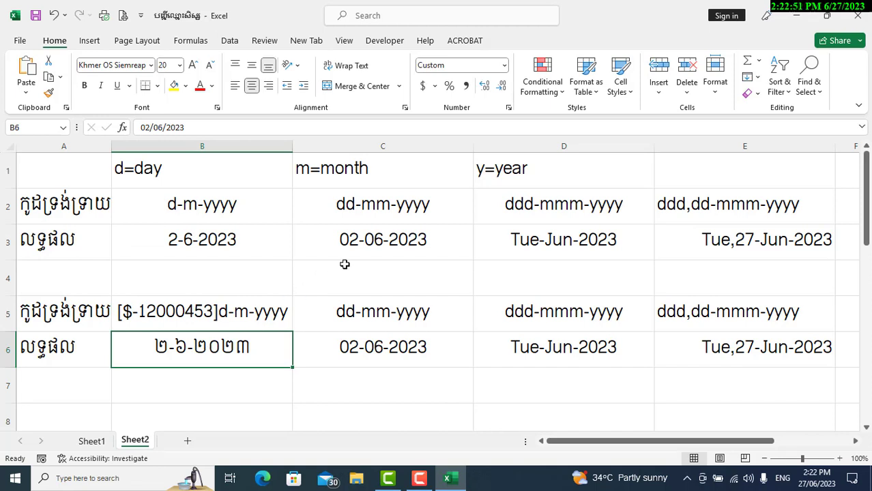
# Put [$-12000453] before dd-mm-yyyy in C5 and widen column C to fit.
pyautogui.click(367, 318)
pyautogui.doubleClick(334, 312)
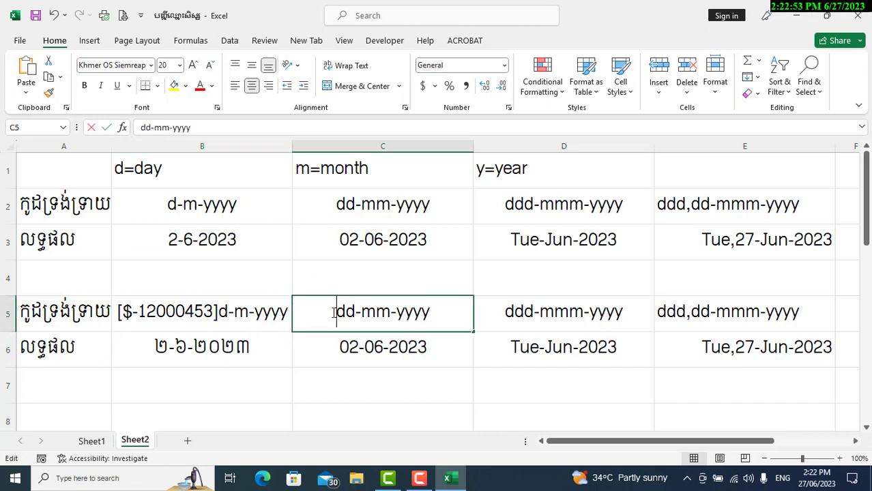
pyautogui.hotkey('ctrl', 'v')
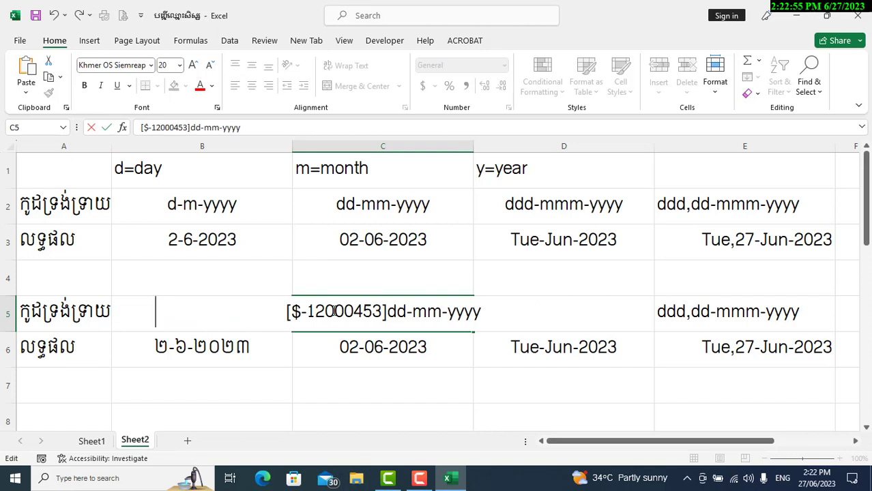
pyautogui.press('Return')
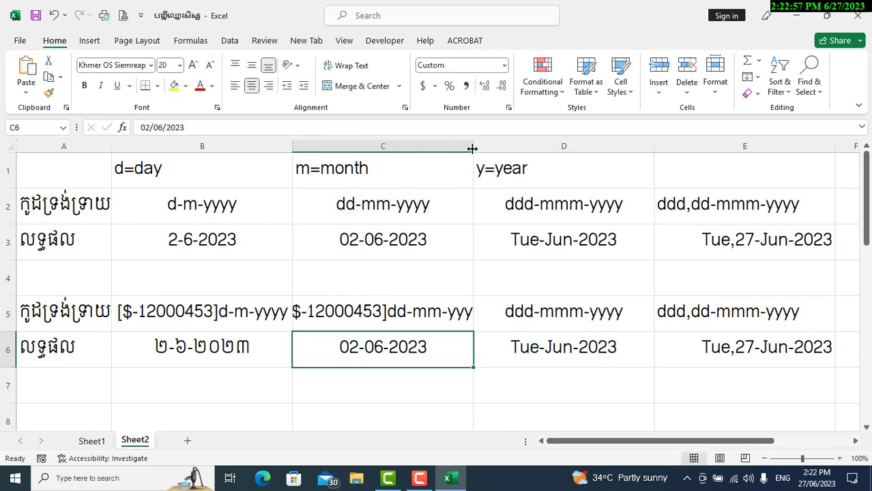
pyautogui.moveTo(472, 149); pyautogui.dragTo(476, 149)
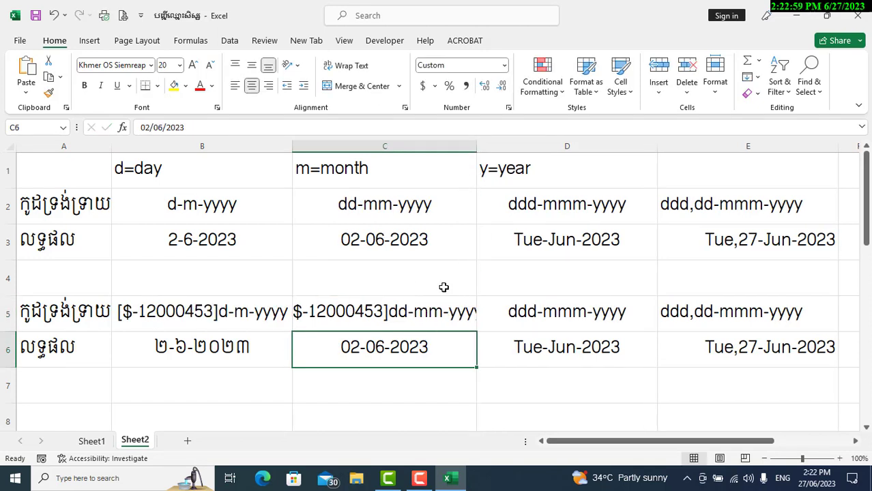
pyautogui.moveTo(476, 146); pyautogui.dragTo(486, 146)
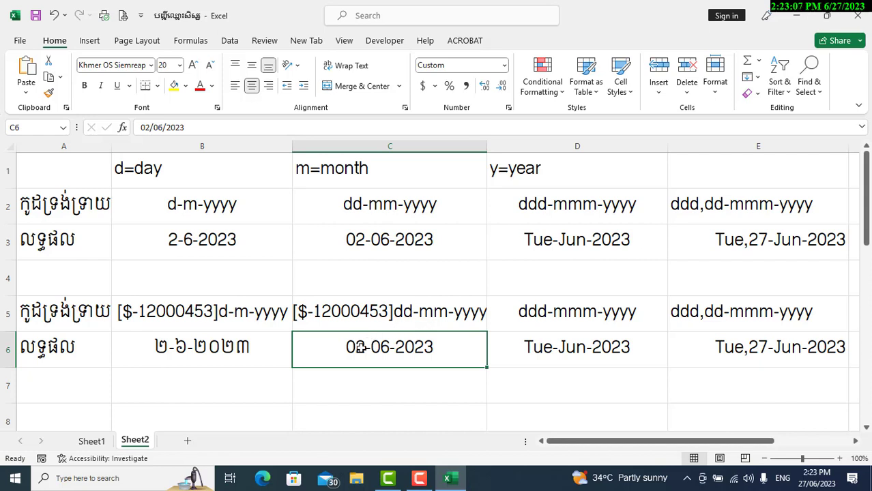
# Copy the Khmer-locale code text [$-12000453]dd-mm-yyyy from C5.
pyautogui.click(366, 324)
pyautogui.moveTo(243, 128); pyautogui.dragTo(88, 121)
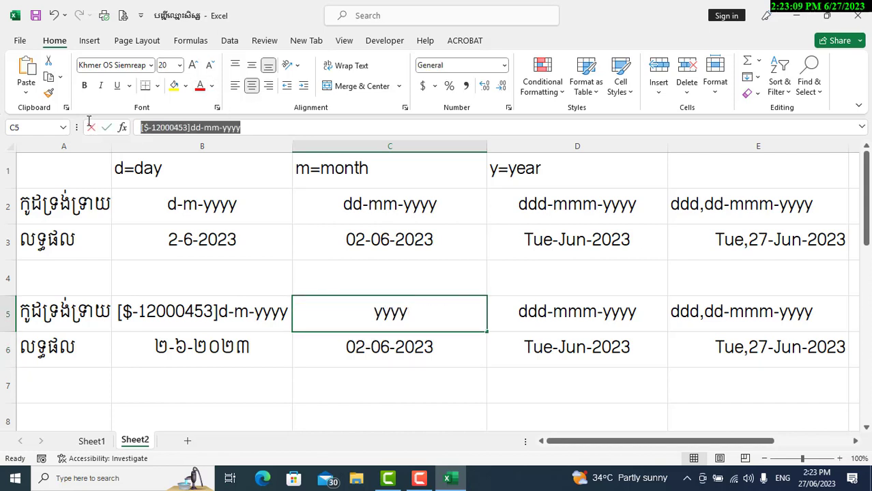
pyautogui.press('Return')
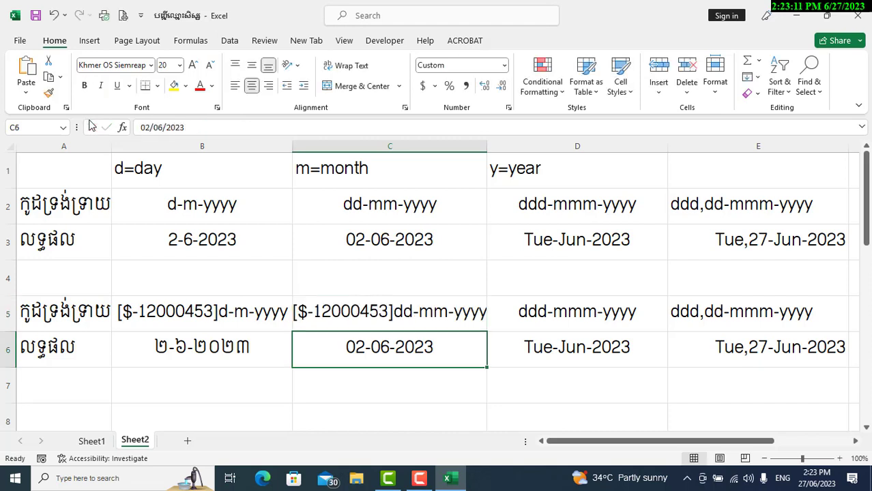
pyautogui.click(380, 377)
# Format C6 as [$-12000453]dd-mm-yyyy so its date shows in Khmer numerals.
pyautogui.click(383, 348)
pyautogui.click(508, 110)
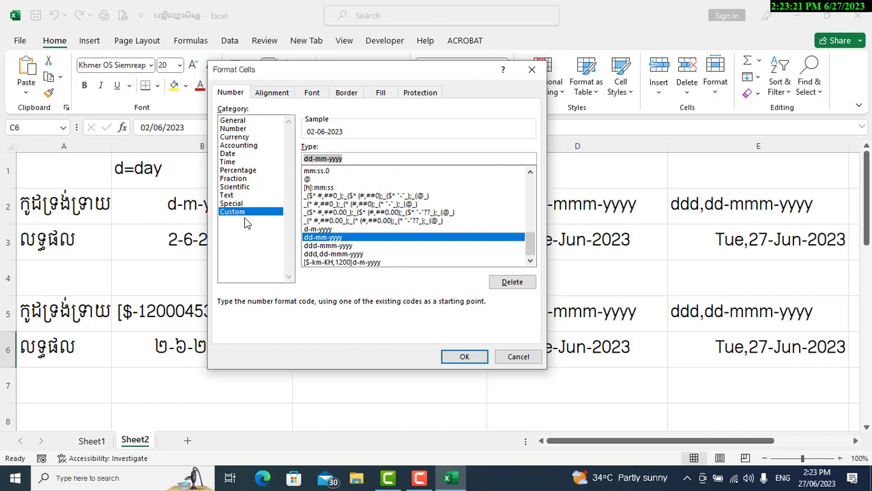
pyautogui.hotkey('ctrl', 'v')
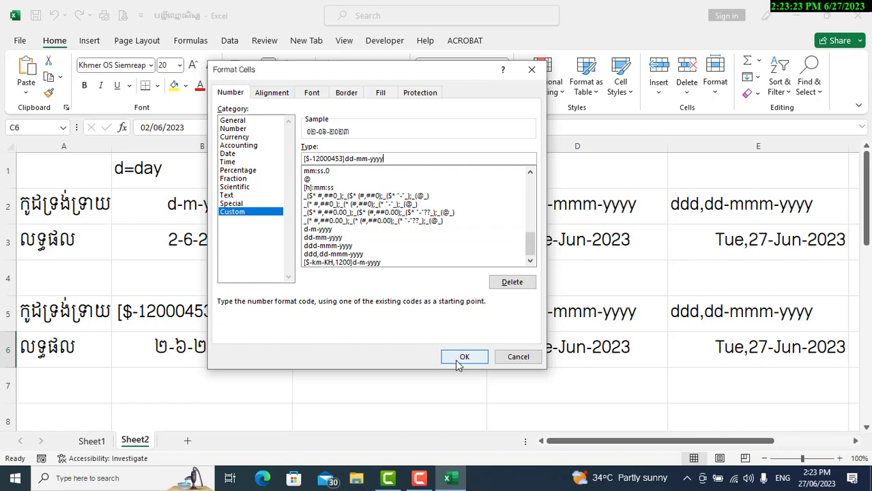
pyautogui.click(461, 360)
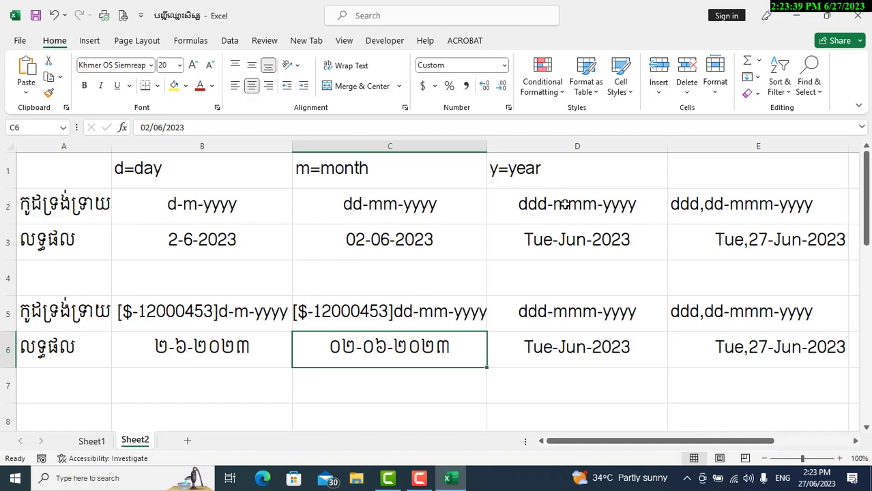
# Copy the [$-12000453] tag from C5 and prefix D5's ddd-mmm-yyyy code with it.
pyautogui.click(604, 207)
pyautogui.click(553, 333)
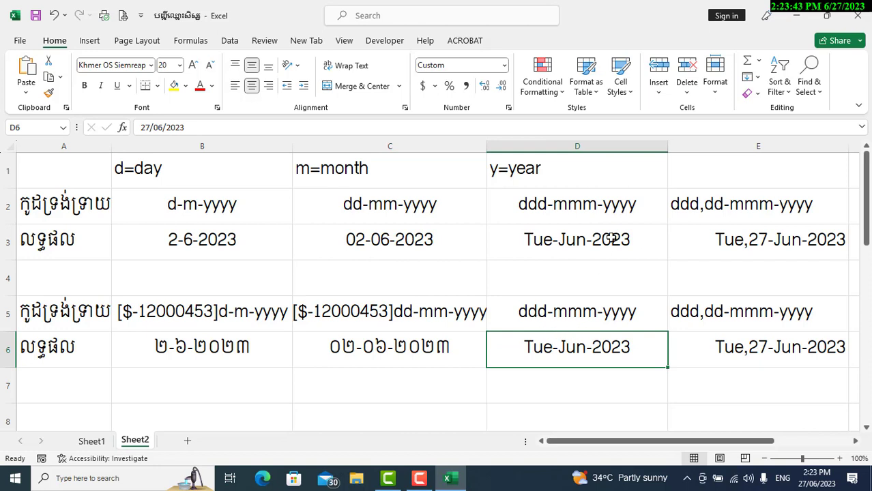
pyautogui.doubleClick(320, 313)
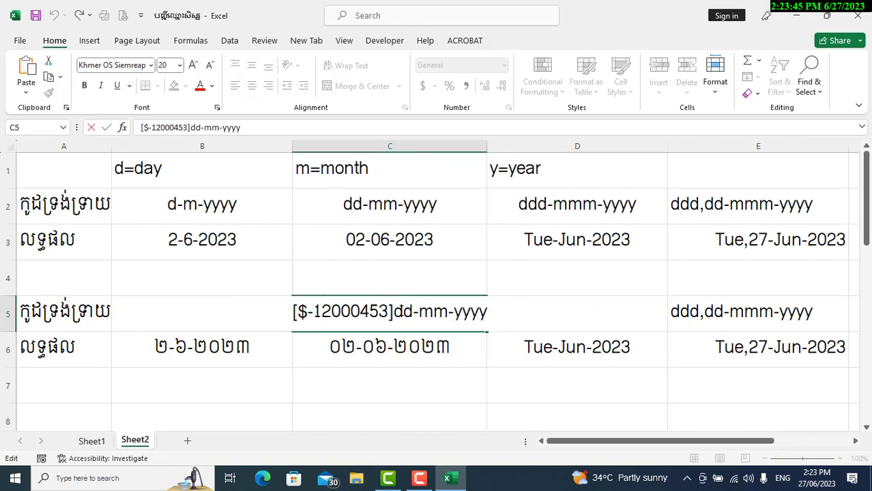
pyautogui.moveTo(395, 311); pyautogui.dragTo(252, 307)
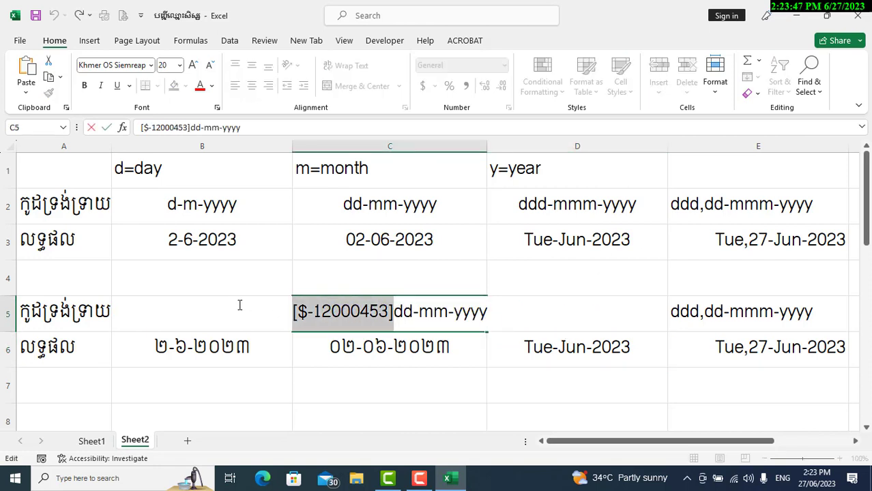
pyautogui.press('Return')
pyautogui.doubleClick(516, 315)
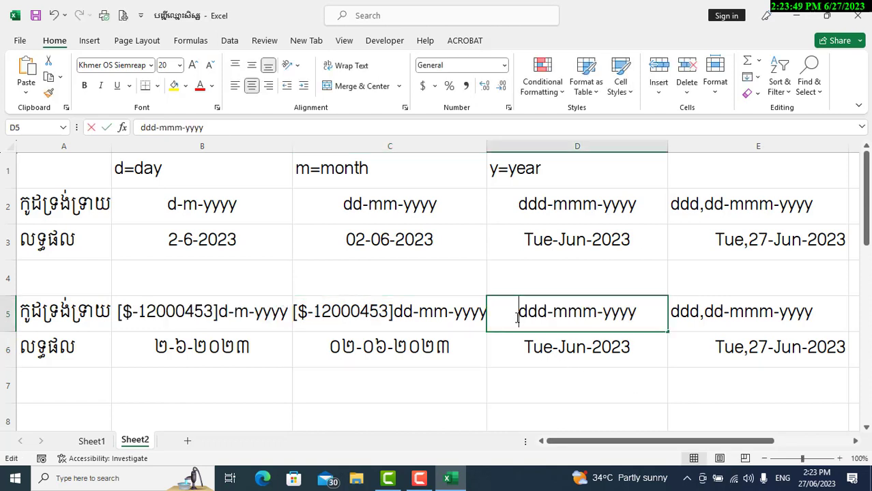
pyautogui.hotkey('ctrl', 'v')
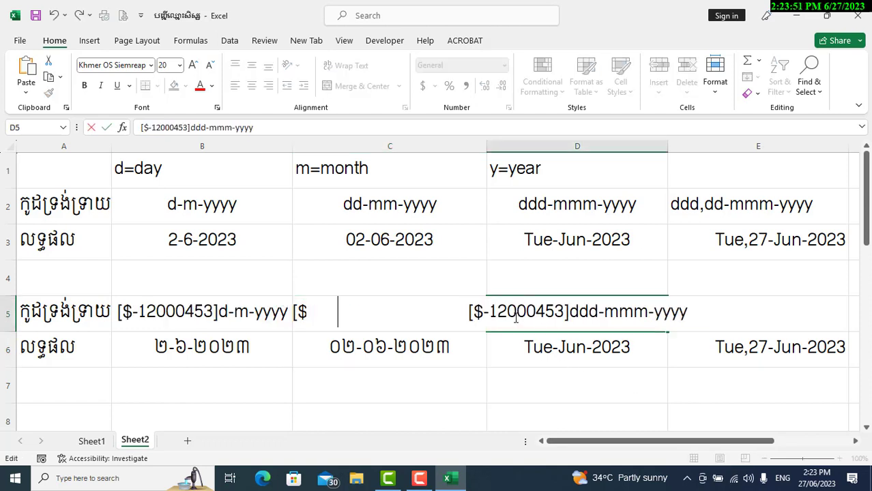
pyautogui.press('Return')
# Shrink the B5:E5 format codes to 16 pt and paint that formatting onto B2:E2.
pyautogui.moveTo(163, 308); pyautogui.dragTo(712, 324)
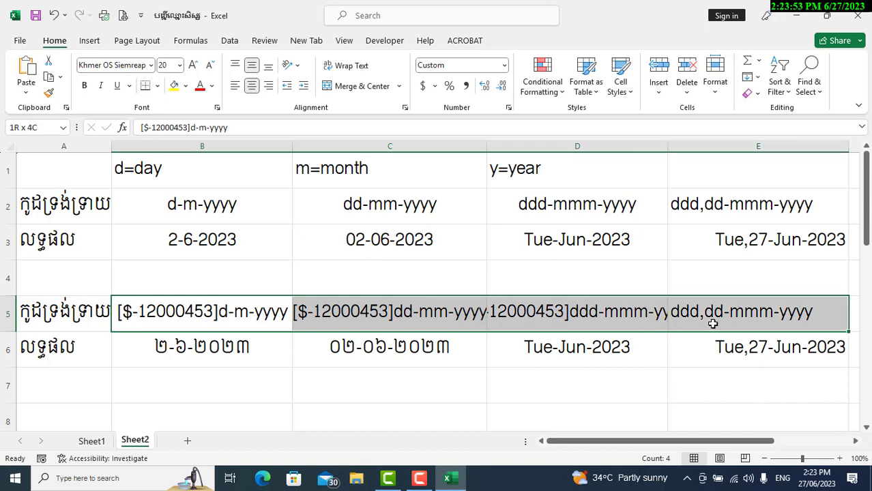
pyautogui.click(210, 65)
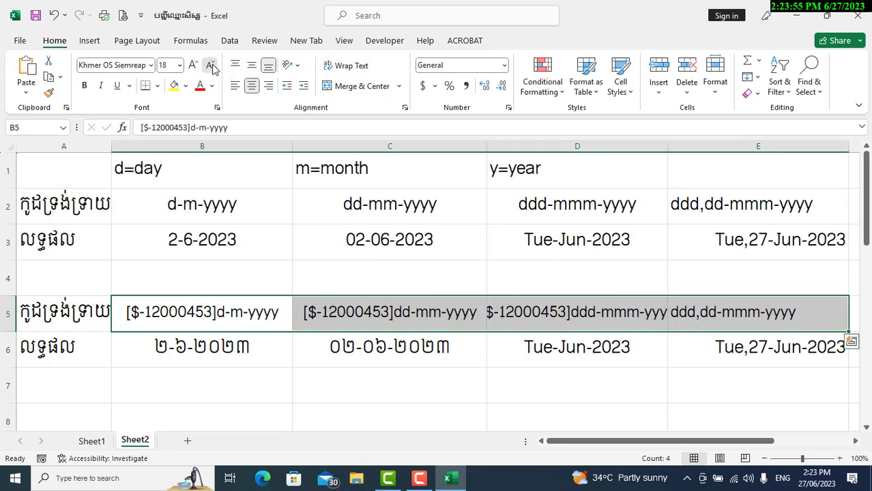
pyautogui.click(211, 66)
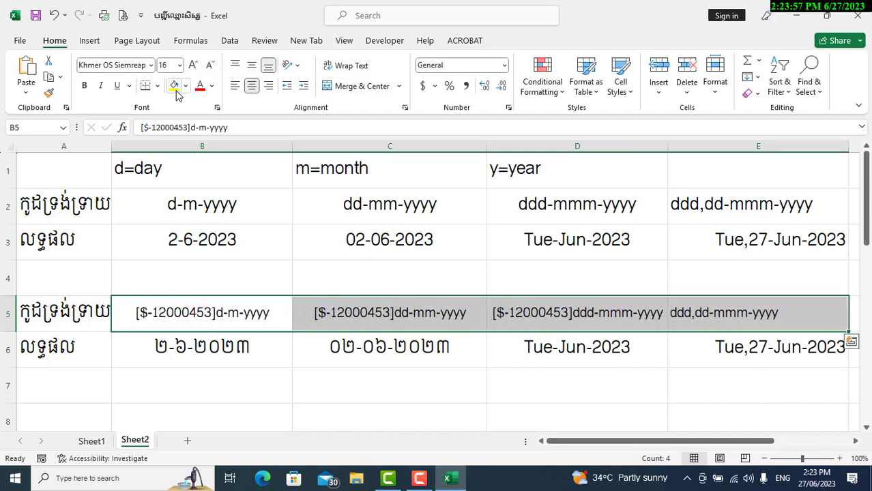
pyautogui.click(49, 94)
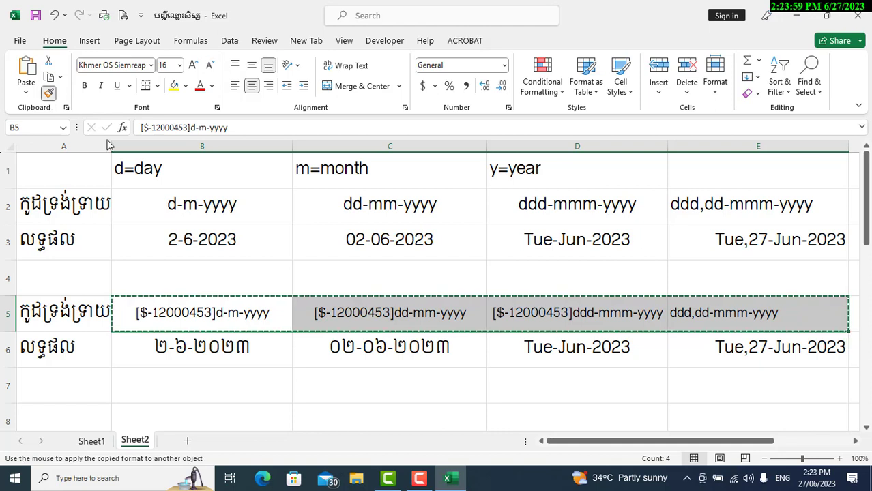
pyautogui.click(175, 198)
pyautogui.click(468, 242)
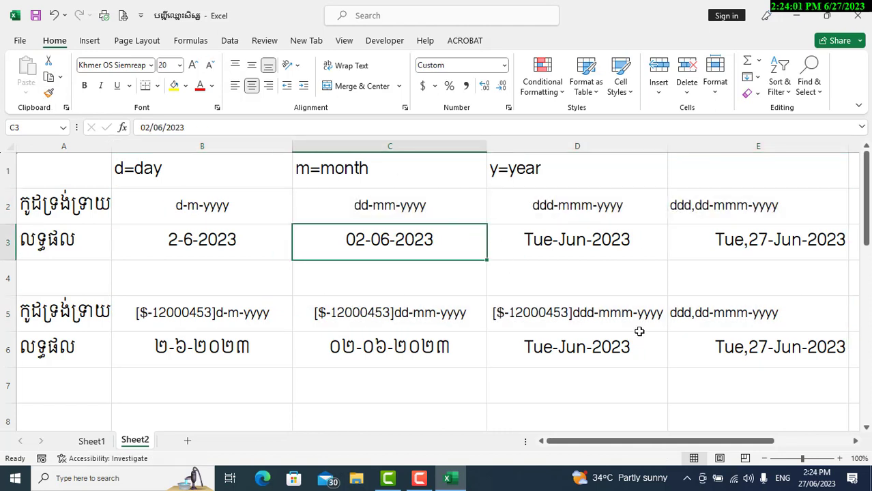
# Copy the Khmer-locale format code text from D5.
pyautogui.click(608, 341)
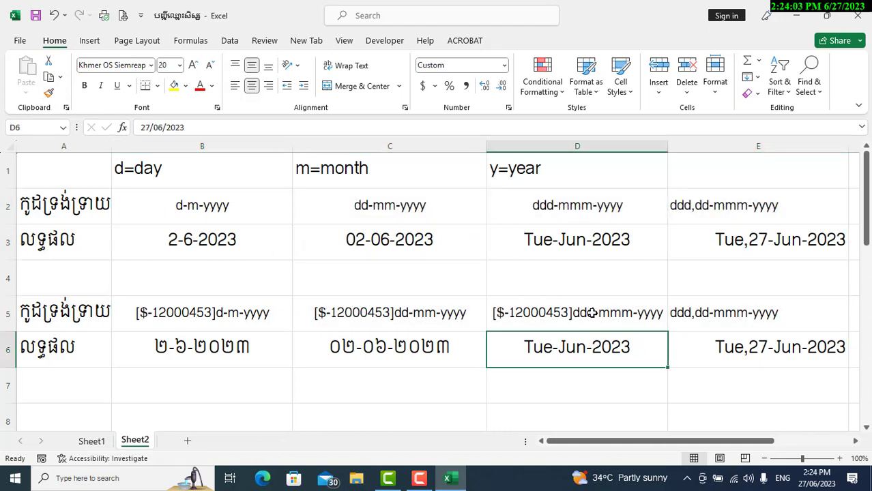
pyautogui.click(539, 309)
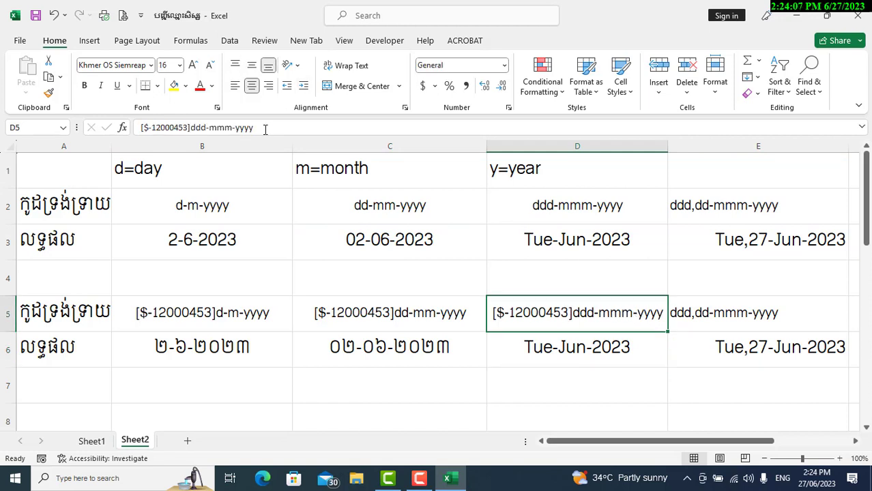
pyautogui.moveTo(265, 129); pyautogui.dragTo(7, 125)
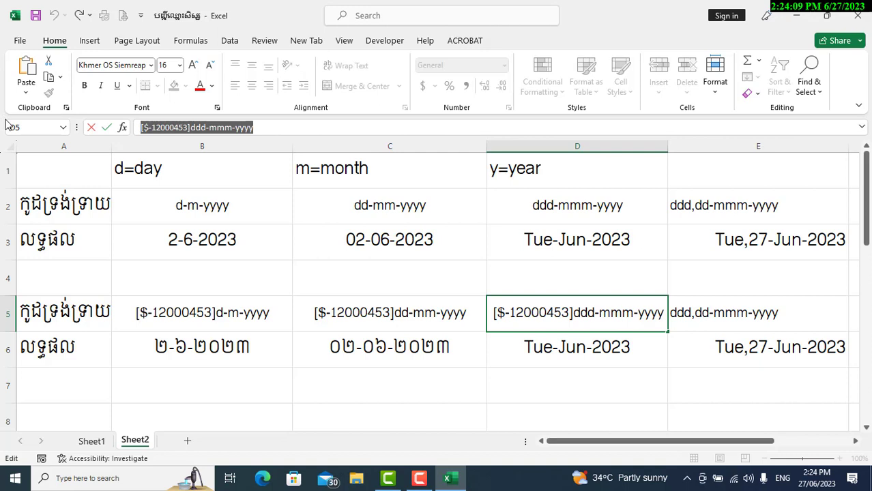
pyautogui.press('Return')
pyautogui.press('Return')
# Apply the [$-12000453] Khmer-locale ddd-mmm-yyyy custom format to the D6 date.
pyautogui.click(590, 334)
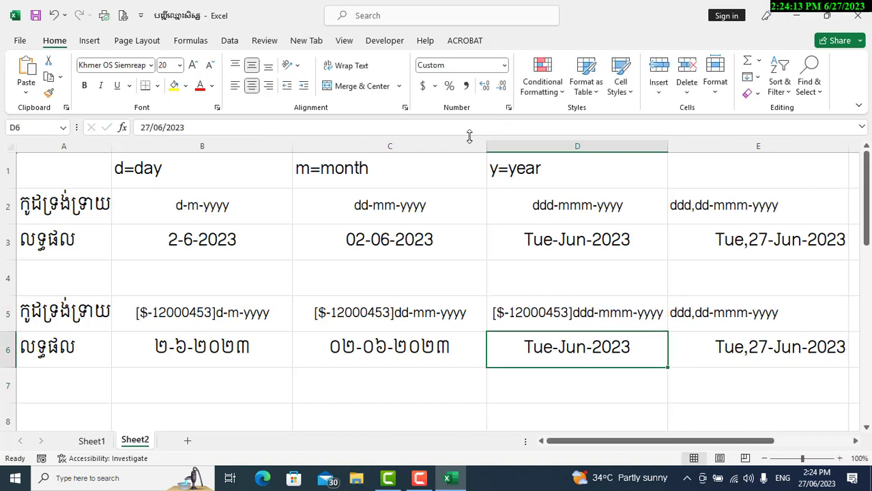
pyautogui.click(508, 108)
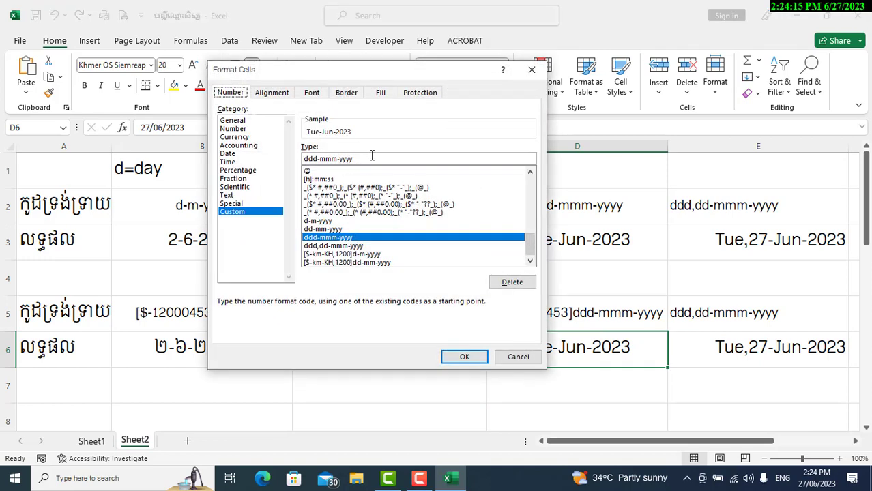
pyautogui.doubleClick(372, 156)
pyautogui.hotkey('ctrl', 'v')
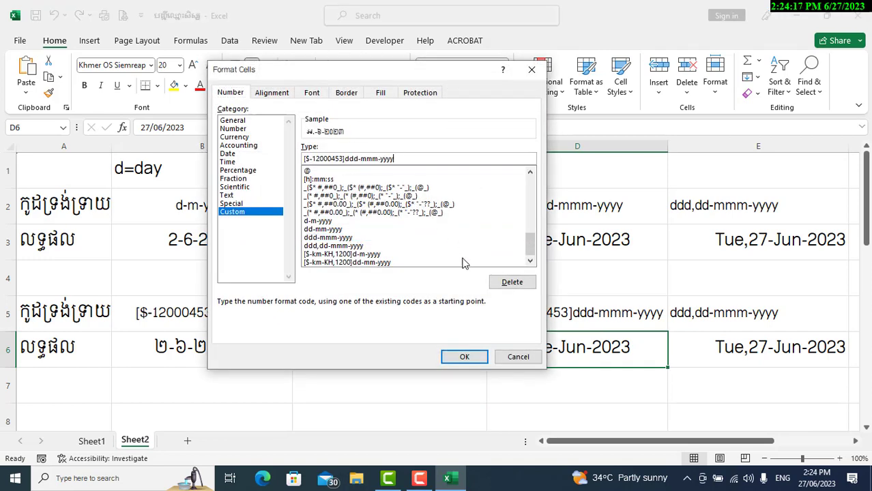
pyautogui.click(462, 359)
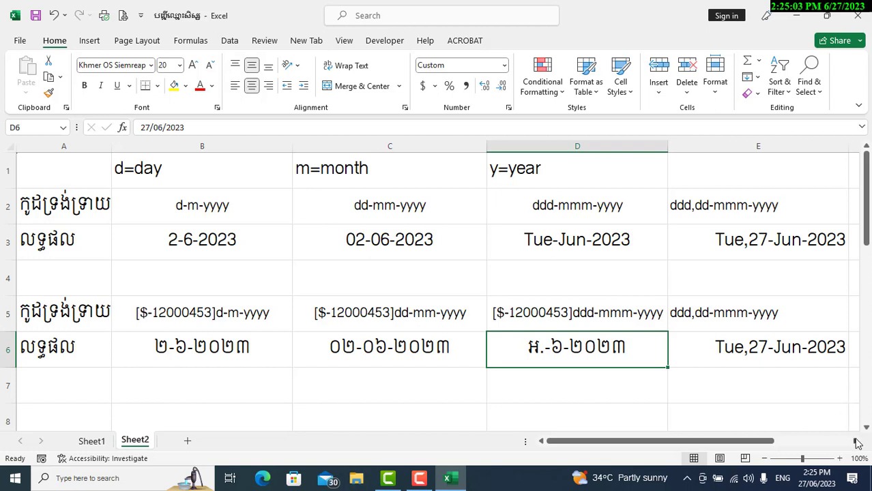
# Copy the [$-12000453] locale prefix from the D5 format code.
pyautogui.click(703, 315)
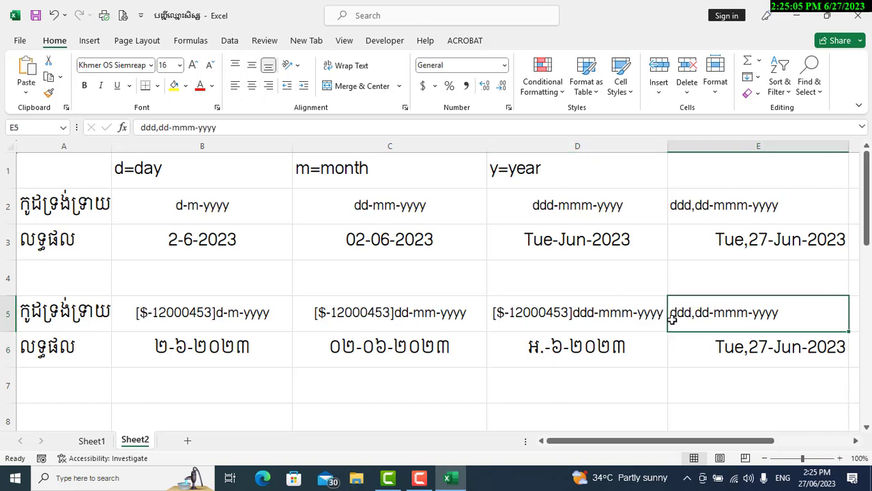
pyautogui.click(852, 444)
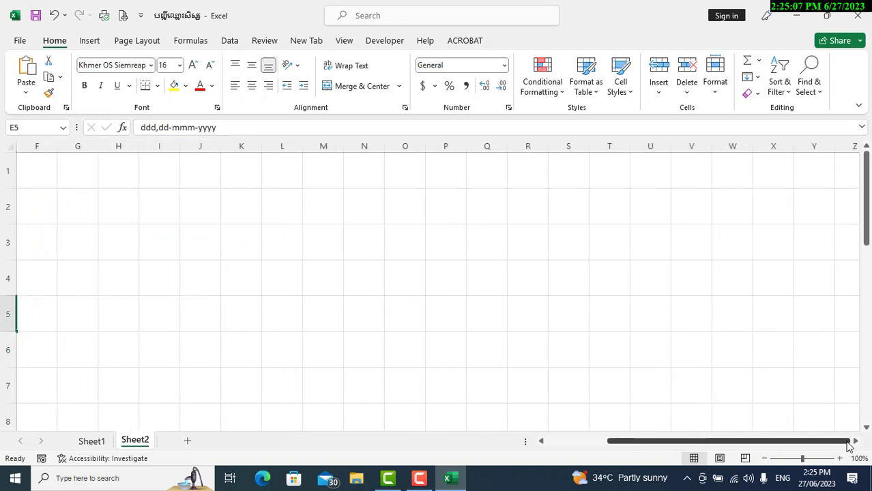
pyautogui.moveTo(764, 443); pyautogui.dragTo(704, 444)
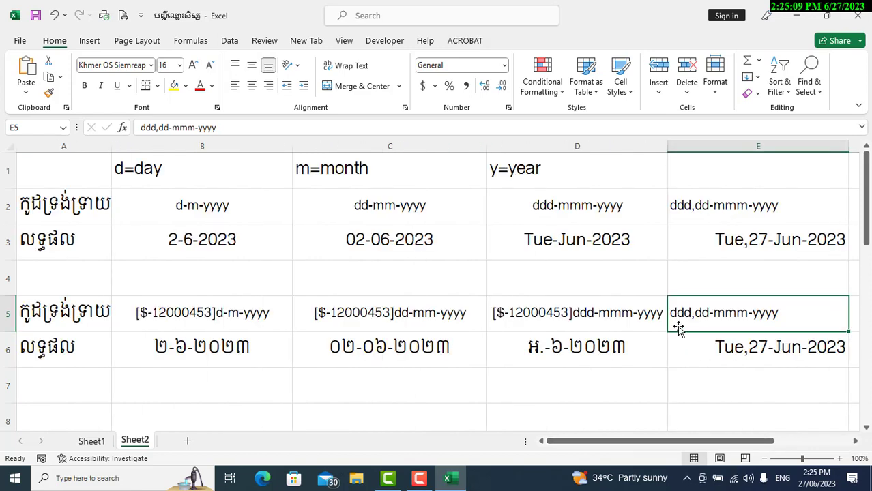
pyautogui.doubleClick(523, 311)
pyautogui.moveTo(577, 314); pyautogui.dragTo(421, 300)
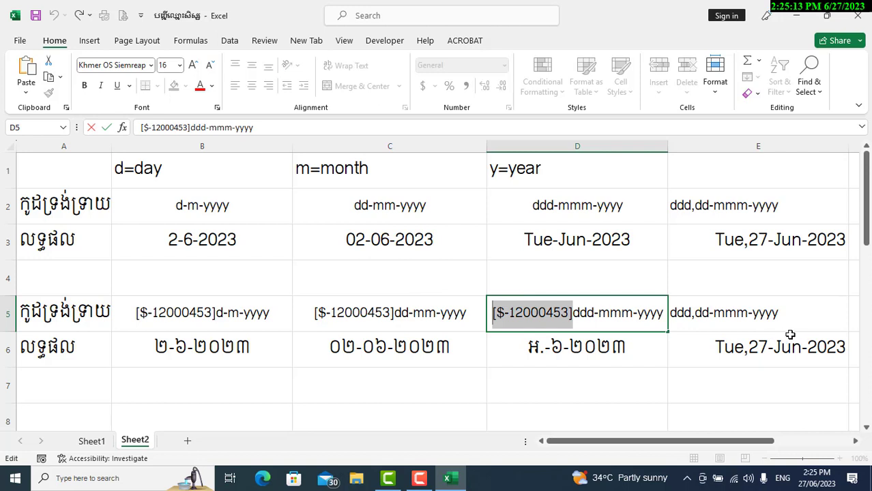
pyautogui.press('Return')
# Make E5 read [$-12000453]ddd,dd-mmm-yyyy, then copy that full code.
pyautogui.doubleClick(672, 314)
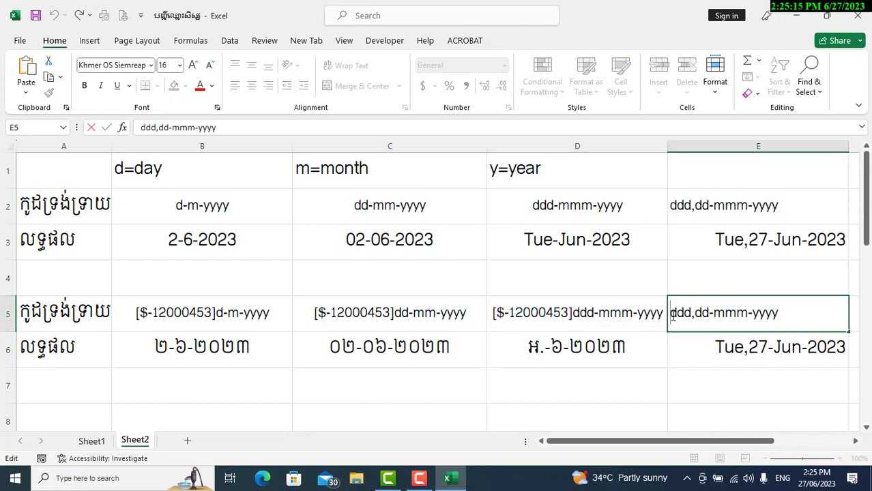
pyautogui.hotkey('ctrl', 'v')
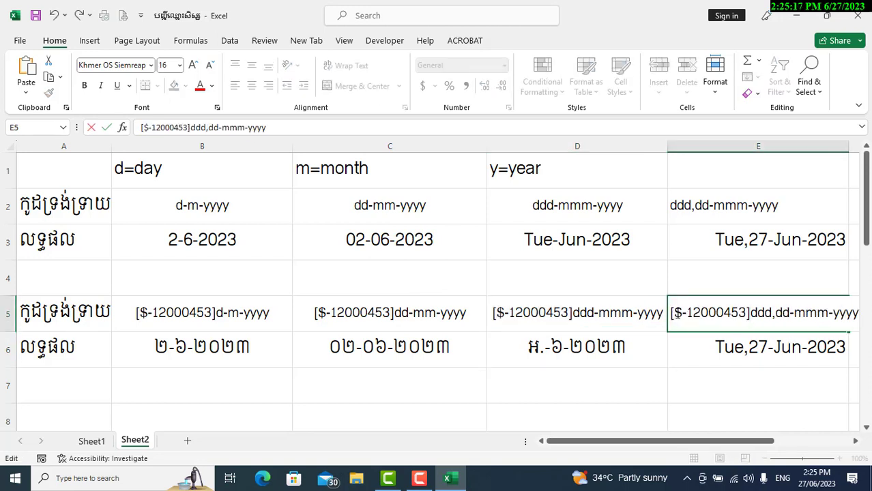
pyautogui.press('Return')
pyautogui.press('Up')
pyautogui.moveTo(276, 128); pyautogui.dragTo(139, 128)
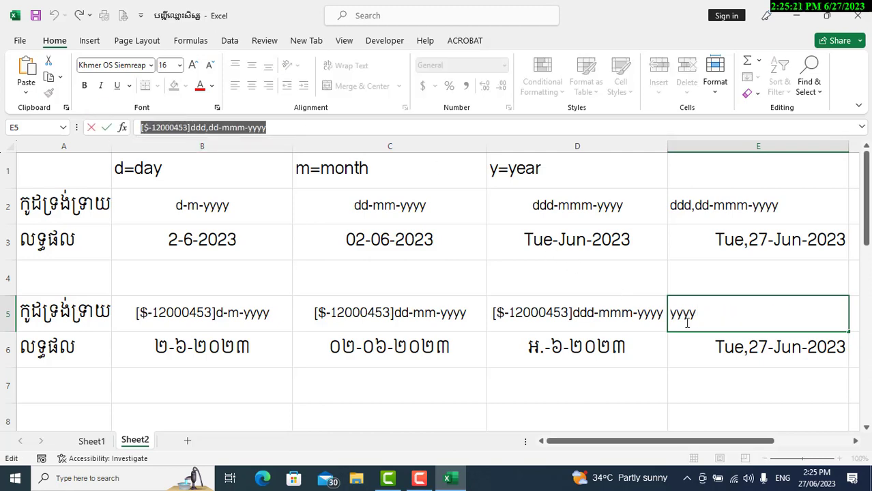
pyautogui.press('Return')
pyautogui.hscroll(3, 852, 444)
pyautogui.hscroll(1, 853, 445)
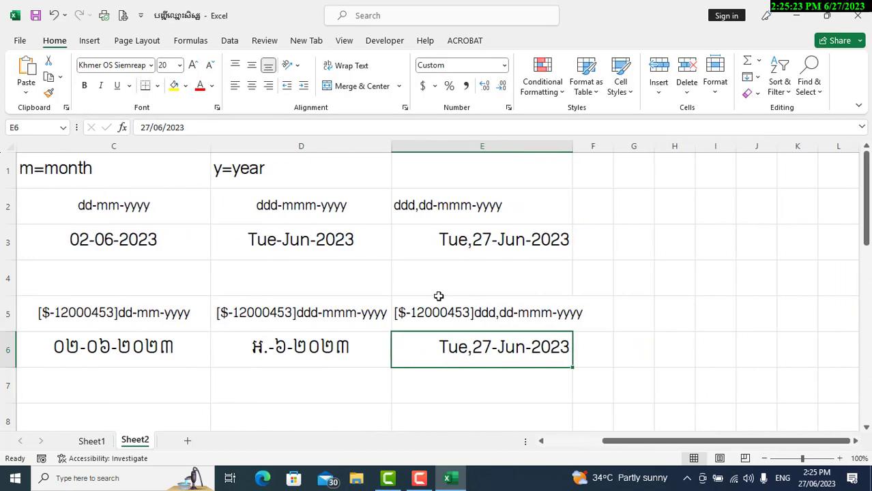
# Apply the custom format [$-12000453]ddd,dd-mmm-yyyy to the E6 date.
pyautogui.click(508, 107)
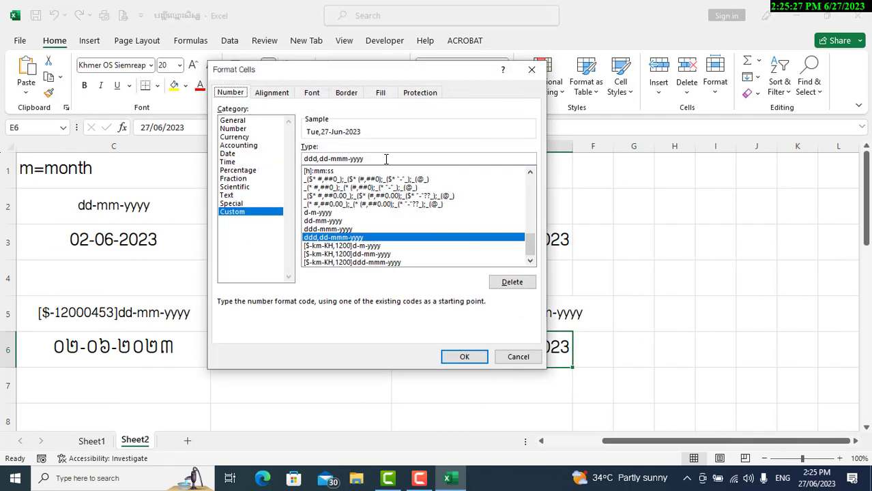
pyautogui.moveTo(384, 159); pyautogui.dragTo(201, 148)
pyautogui.hotkey('ctrl', 'v')
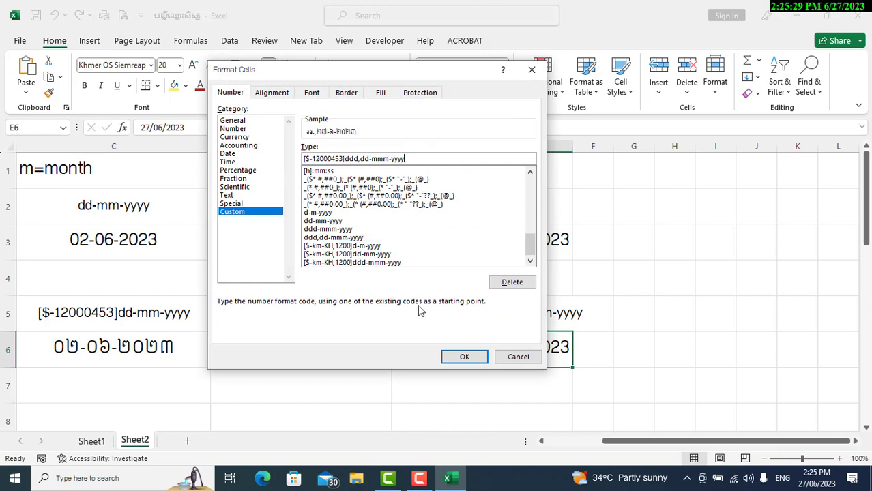
pyautogui.click(477, 359)
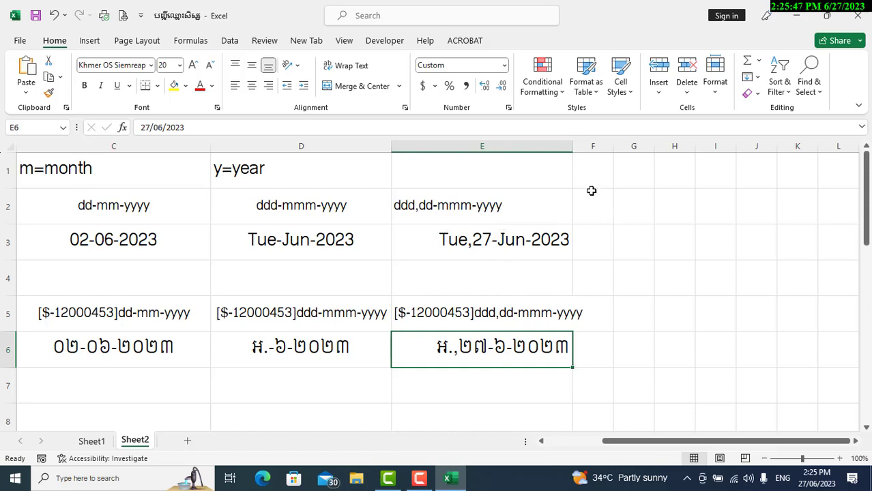
# Widen columns E and F and copy the ddd,dd-mmm-yyyy code from E2 into F2.
pyautogui.moveTo(573, 146); pyautogui.dragTo(588, 146)
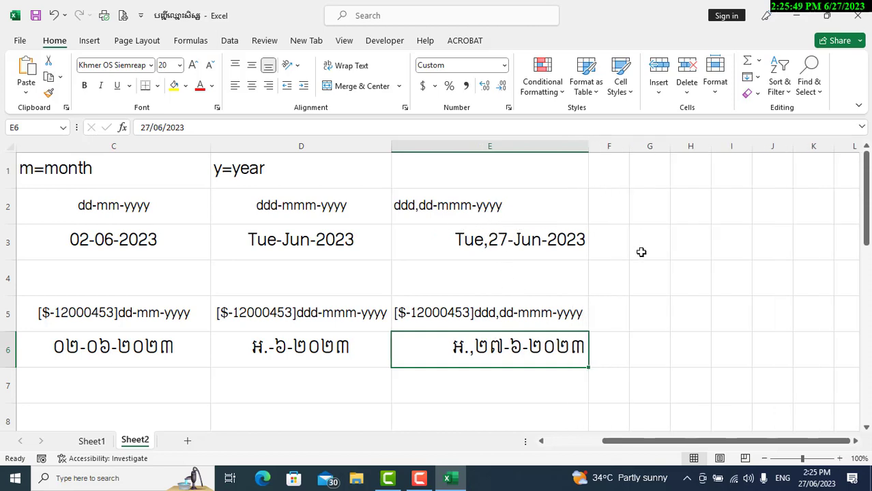
pyautogui.click(428, 200)
pyautogui.hotkey('ctrl', 'c')
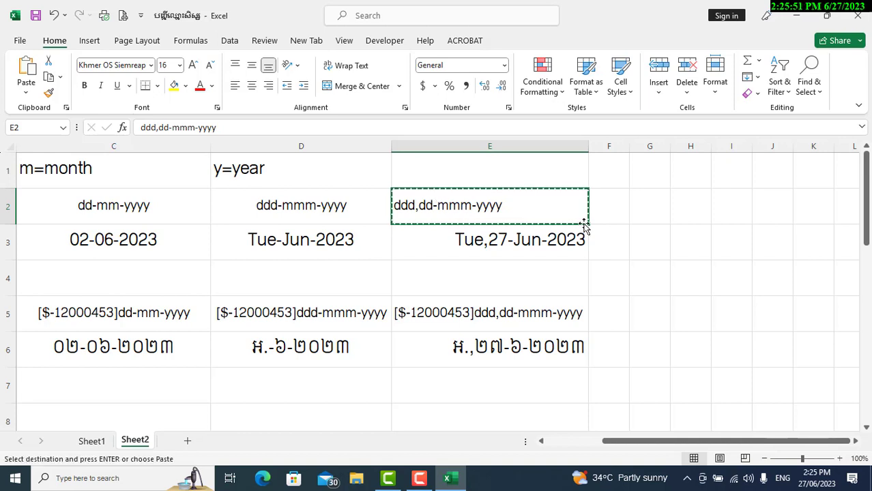
pyautogui.click(599, 205)
pyautogui.hotkey('ctrl', 'v')
pyautogui.moveTo(633, 149); pyautogui.dragTo(746, 149)
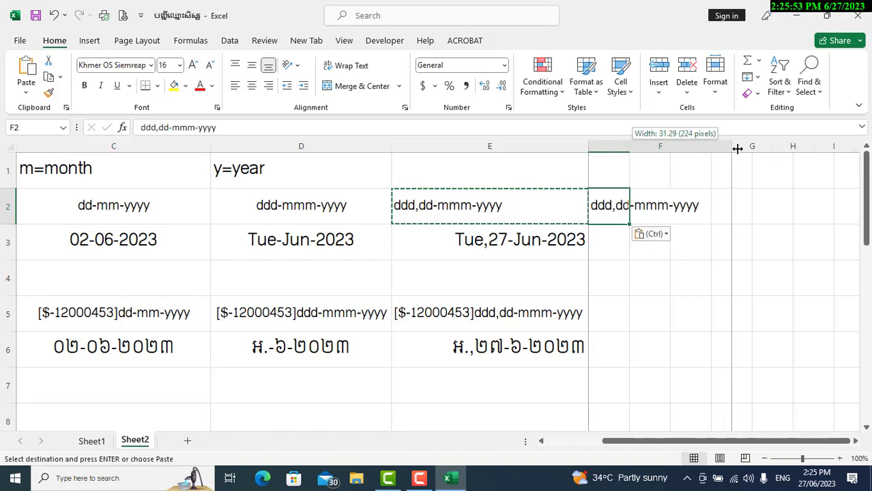
# Edit the F2 code to dddd,dd-mmmm-yyyy and centre it.
pyautogui.doubleClick(605, 205)
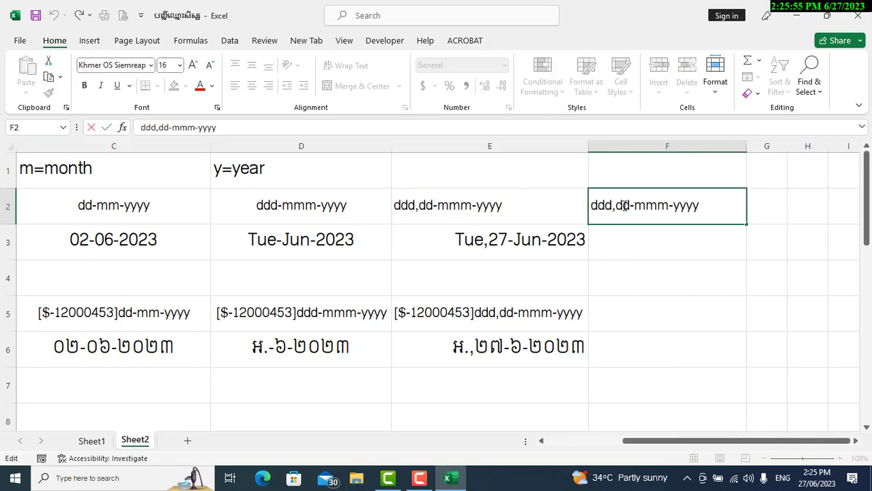
pyautogui.write('d')
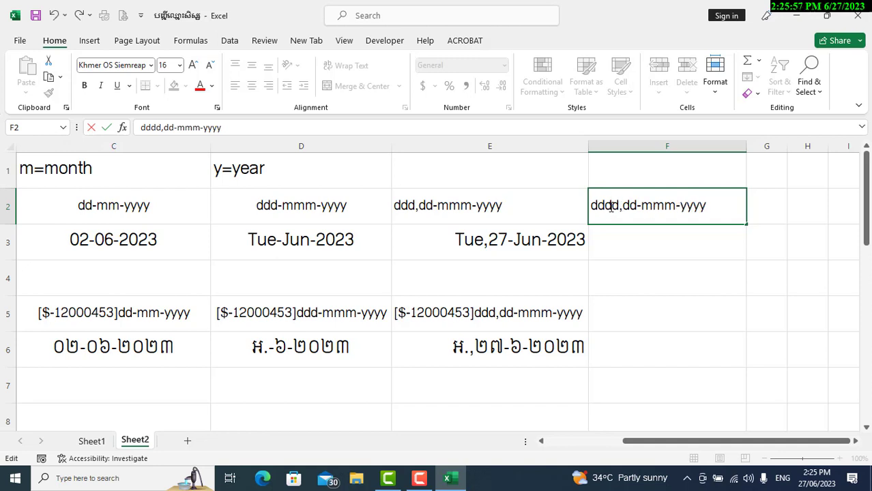
pyautogui.click(653, 209)
pyautogui.write('m')
pyautogui.press('Tab')
pyautogui.click(665, 205)
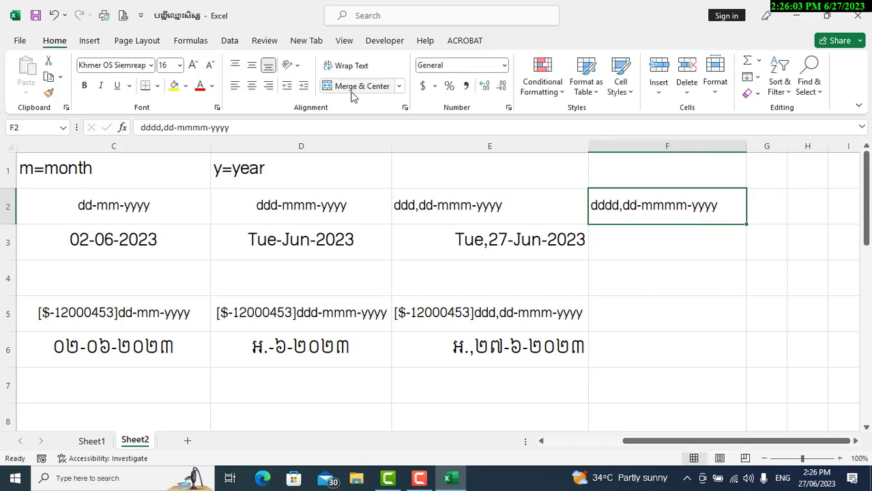
pyautogui.click(252, 85)
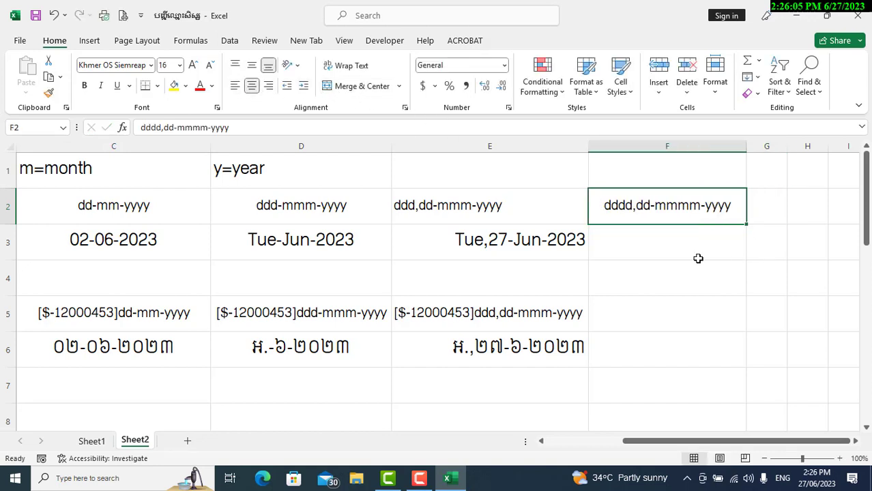
# Enter the date 27-6-2023 in F3.
pyautogui.click(651, 245)
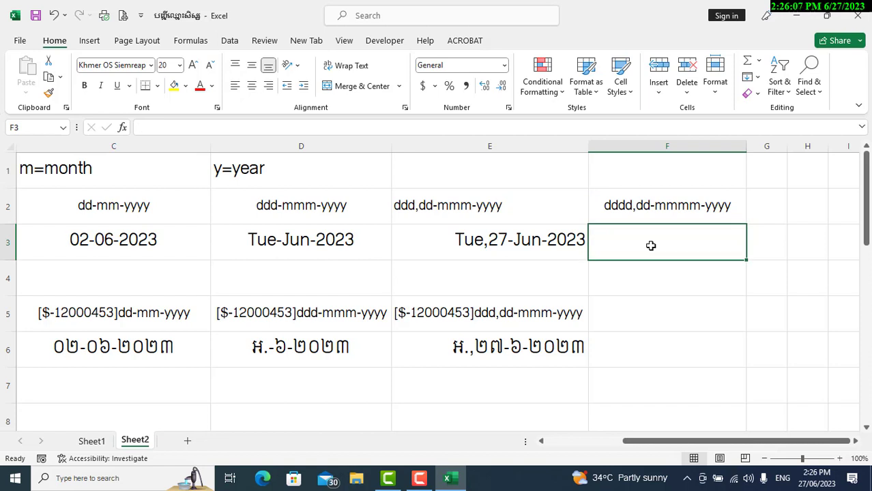
pyautogui.write('26')
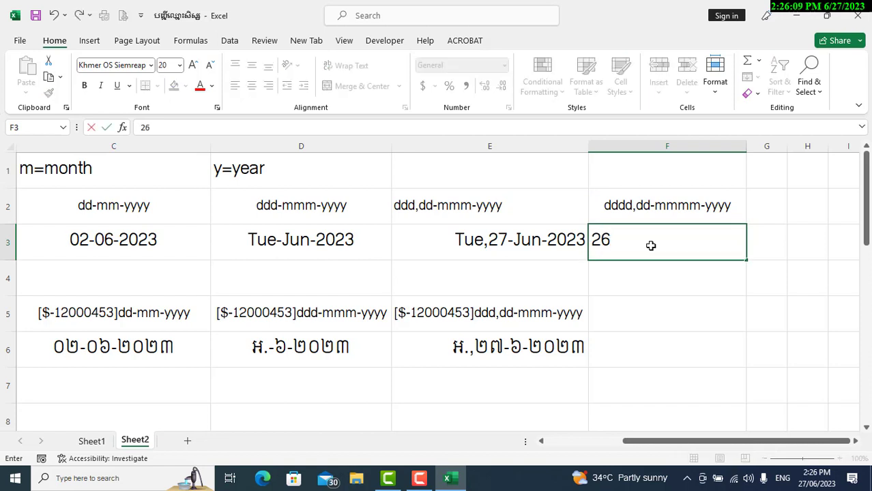
pyautogui.press('BackSpace')
pyautogui.write('7-6')
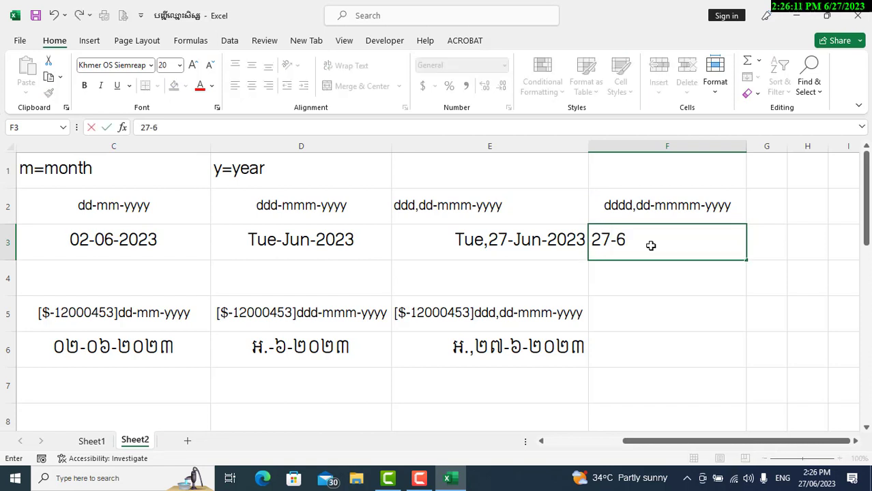
pyautogui.write('-20')
pyautogui.write('23')
# Give the F3 date 27/06/2023 the custom format code dddd,dd-mmmm-yyyy.
pyautogui.press('Tab')
pyautogui.click(650, 246)
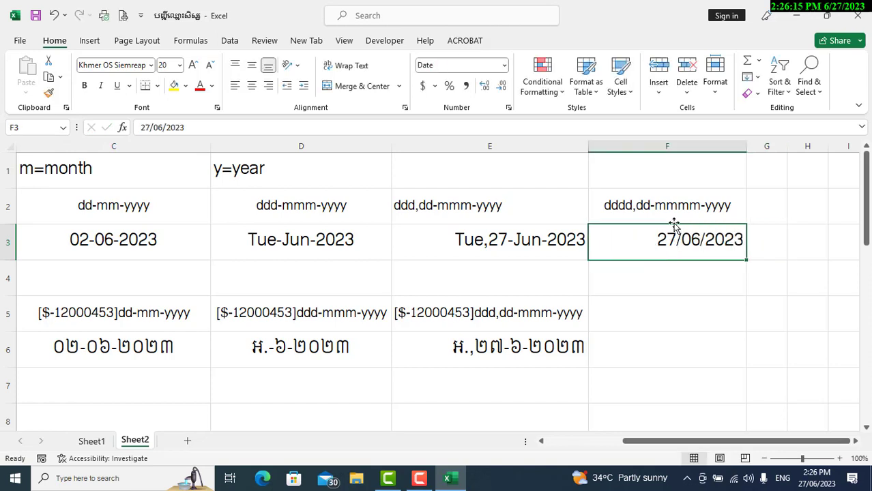
pyautogui.click(508, 108)
pyautogui.click(231, 212)
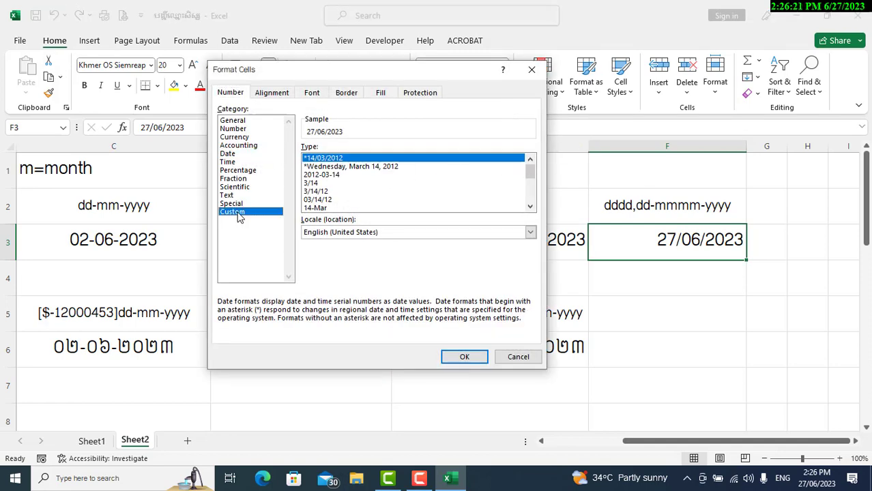
pyautogui.press('Tab')
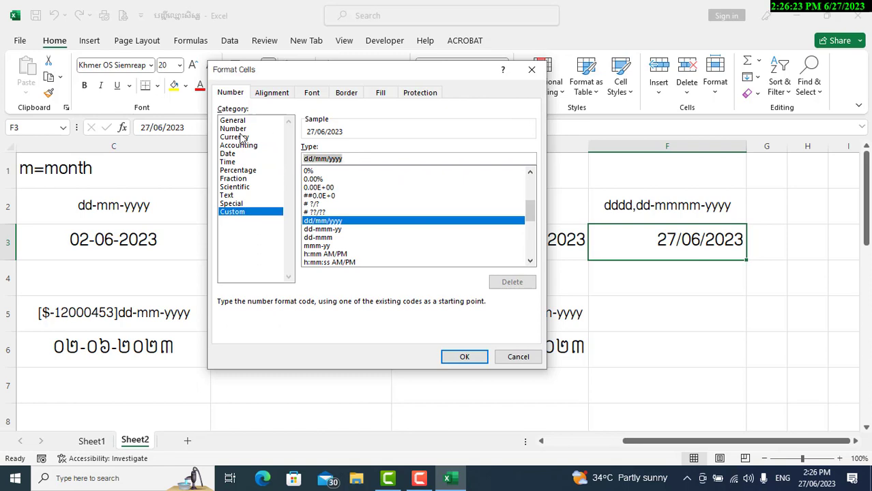
pyautogui.write('ddd')
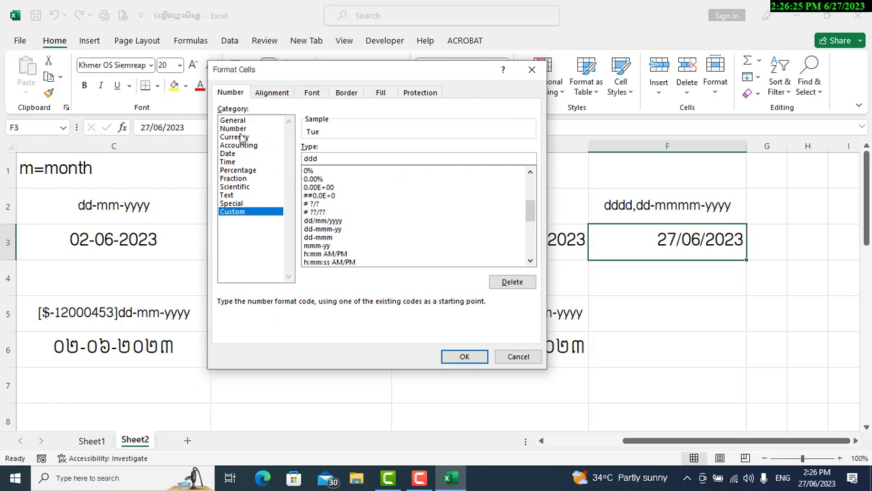
pyautogui.write(',d')
pyautogui.write('d-')
pyautogui.write('mmmm')
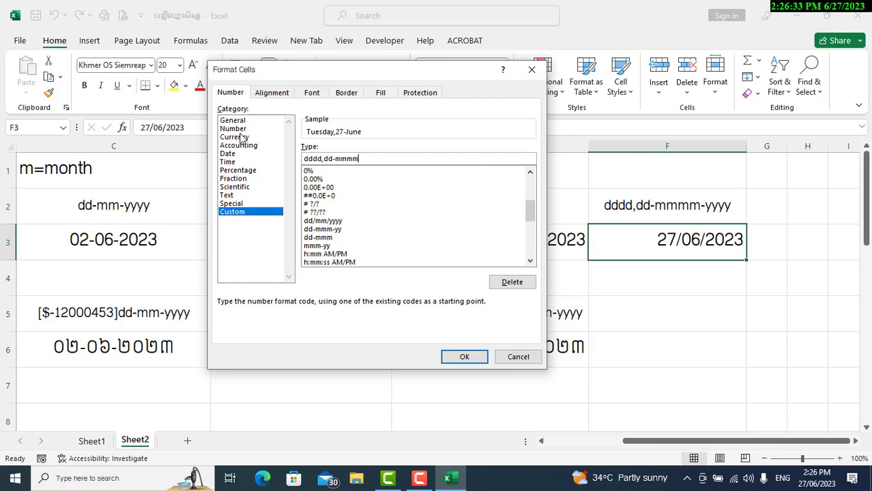
pyautogui.click(243, 139)
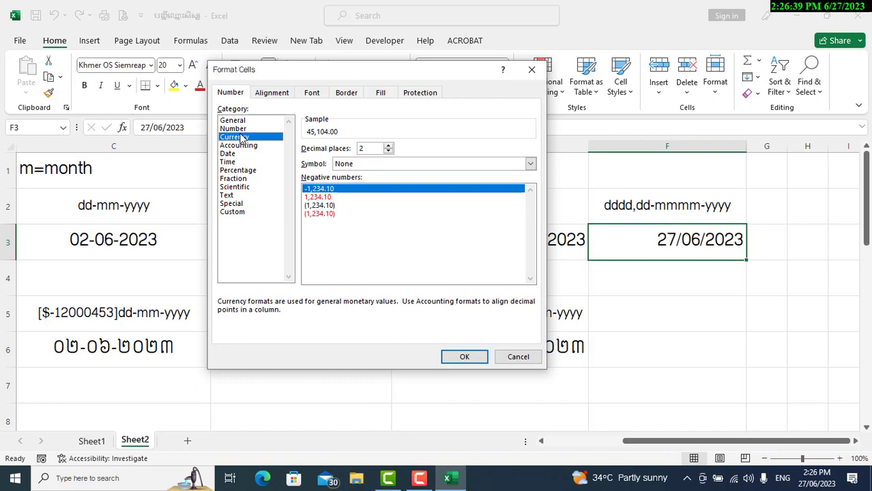
pyautogui.click(240, 212)
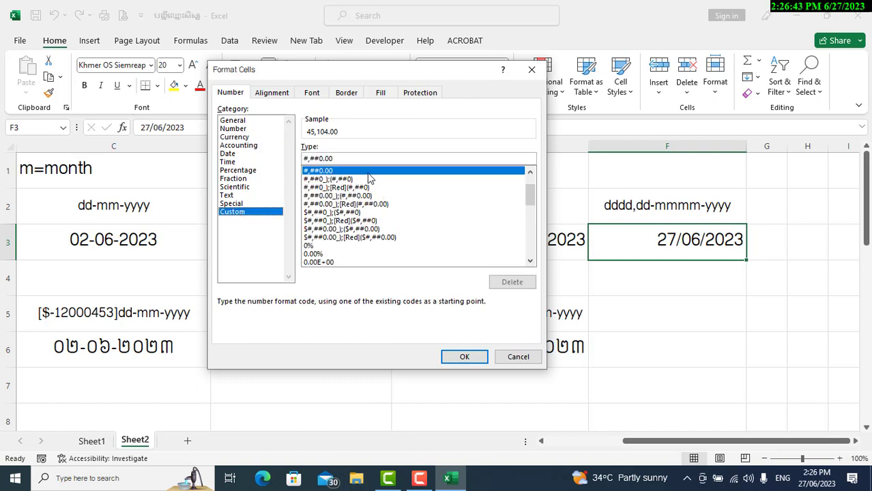
pyautogui.moveTo(341, 158); pyautogui.dragTo(168, 132)
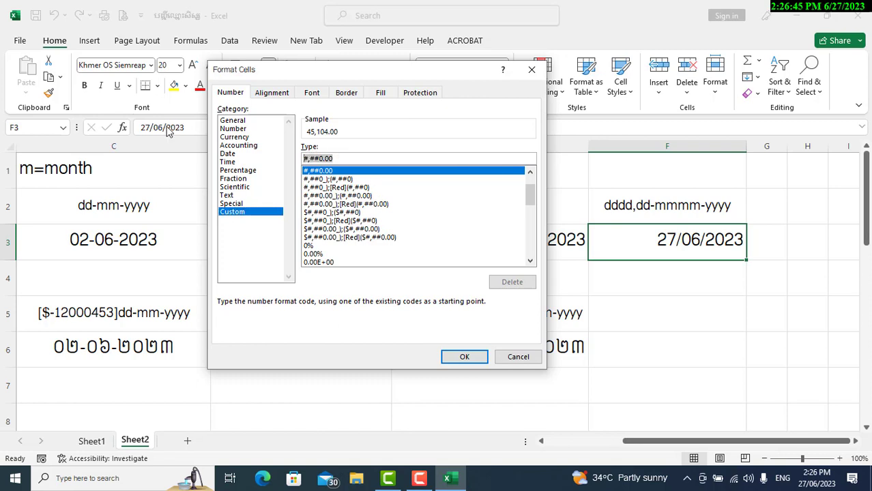
pyautogui.write('dddd')
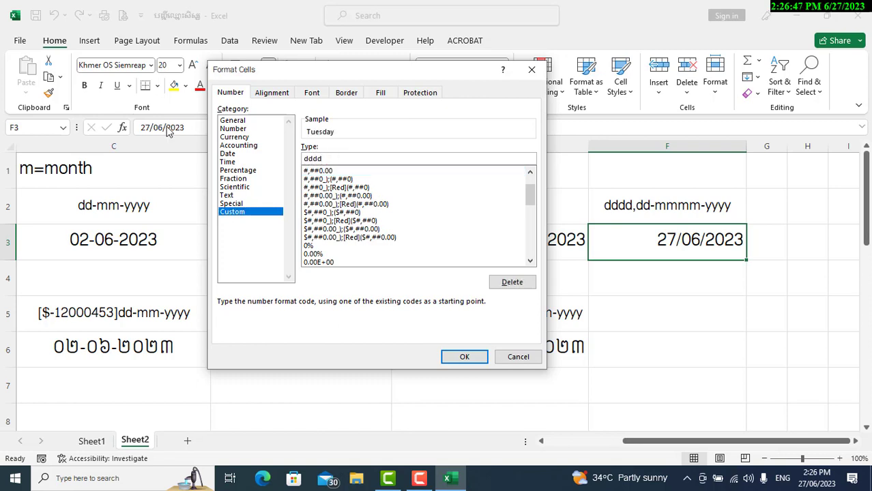
pyautogui.write(',dd-')
pyautogui.write('mmmm-')
pyautogui.write('yyyy')
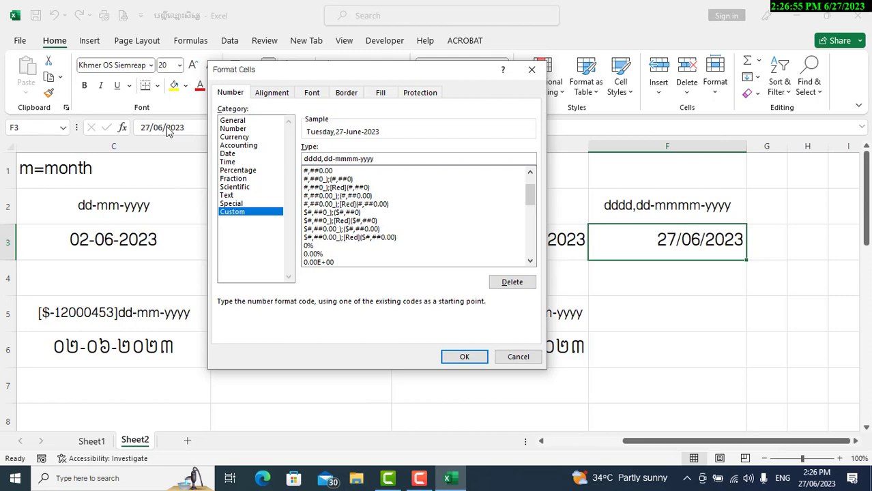
pyautogui.click(464, 356)
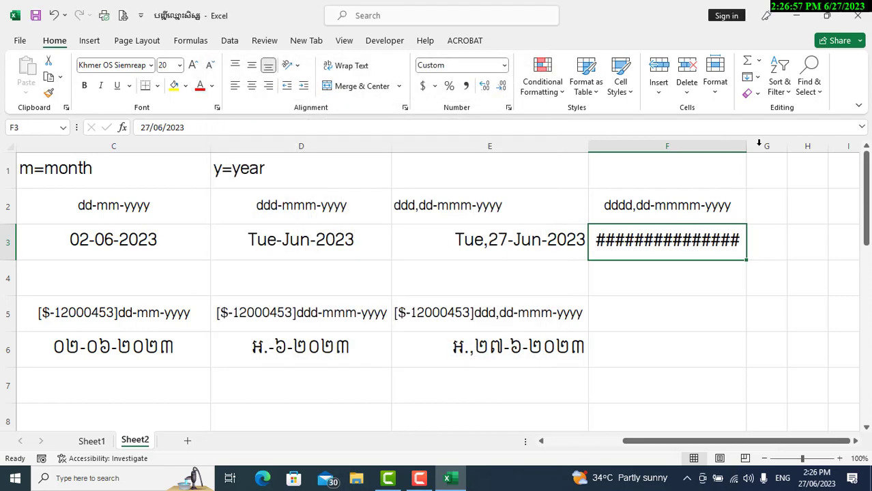
# Drag column F wider until F3 reads Tuesday,27-June-2023 in full.
pyautogui.moveTo(747, 146); pyautogui.dragTo(771, 146)
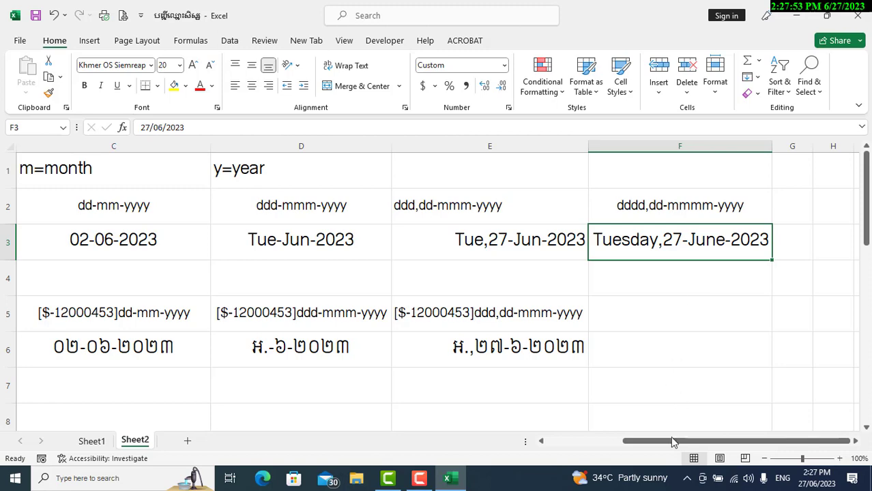
pyautogui.moveTo(673, 440); pyautogui.dragTo(440, 442)
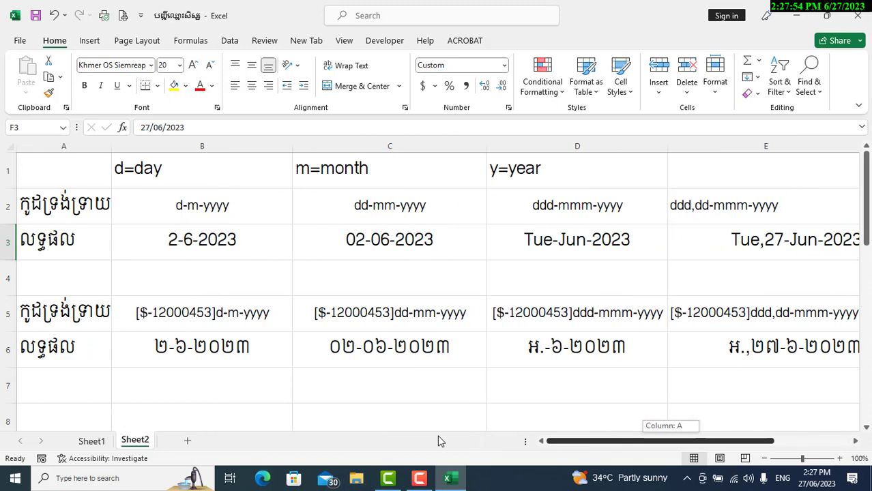
pyautogui.click(382, 239)
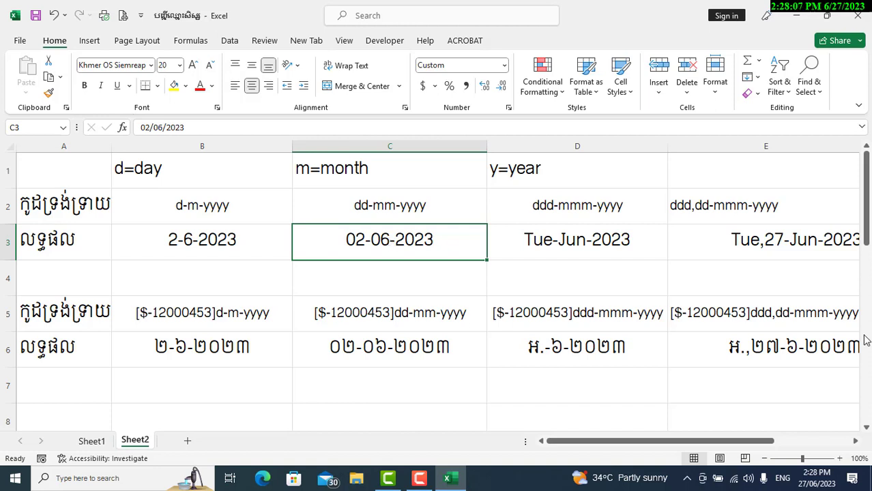
pyautogui.moveTo(713, 444); pyautogui.dragTo(790, 443)
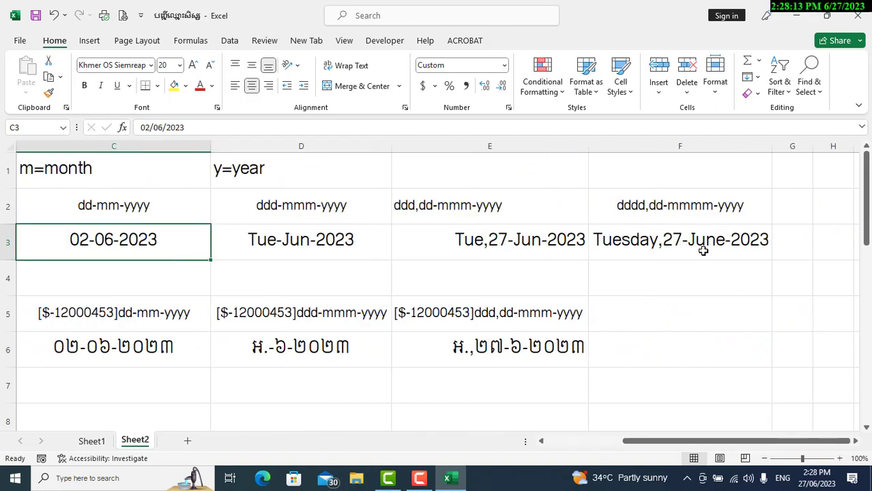
pyautogui.click(717, 206)
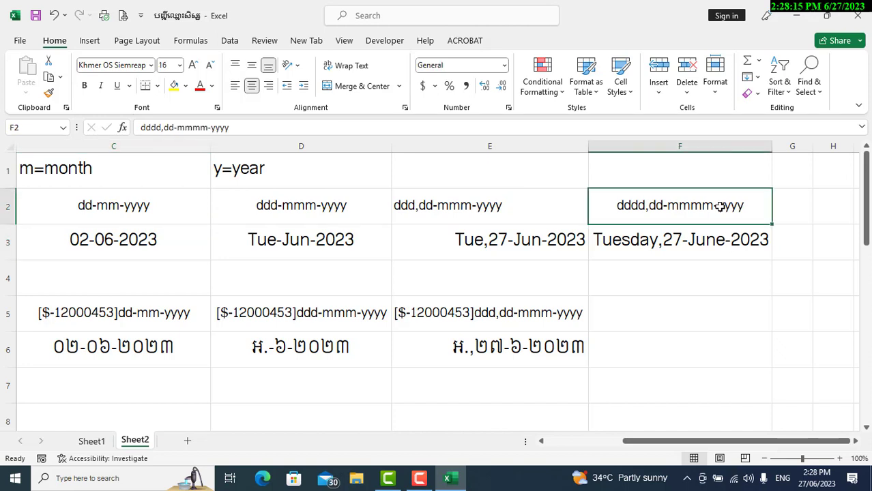
# Copy the Khmer-locale code from E5 into F5.
pyautogui.click(639, 332)
pyautogui.click(483, 322)
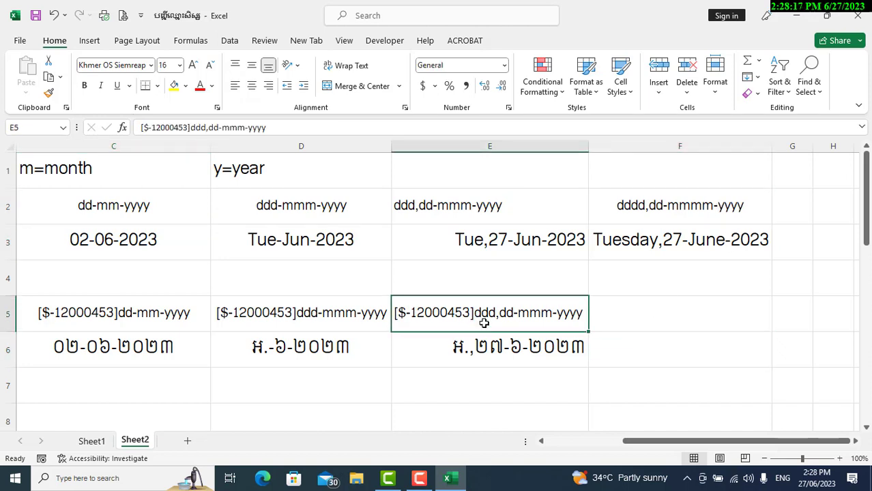
pyautogui.hotkey('ctrl', 'c')
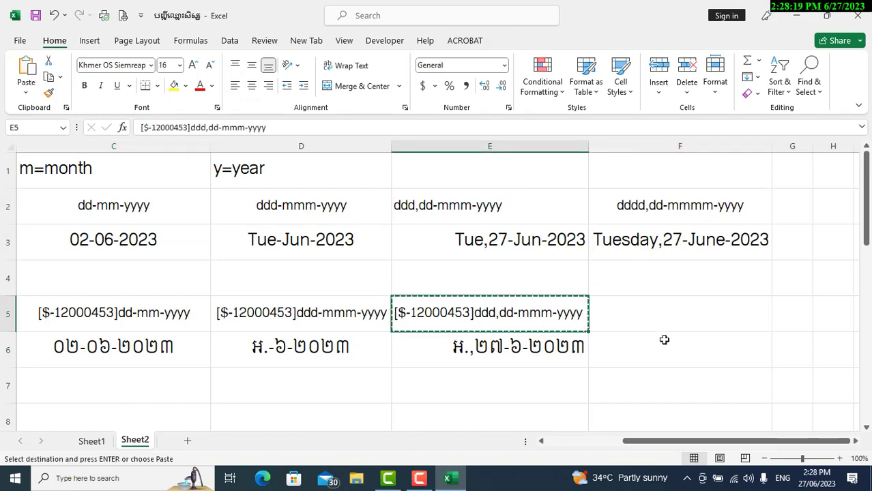
pyautogui.click(668, 316)
pyautogui.hotkey('ctrl', 'v')
# Change the F5 code to [$-12000453]dddd,dd-mmmm-yyyy.
pyautogui.doubleClick(636, 314)
pyautogui.click(671, 314)
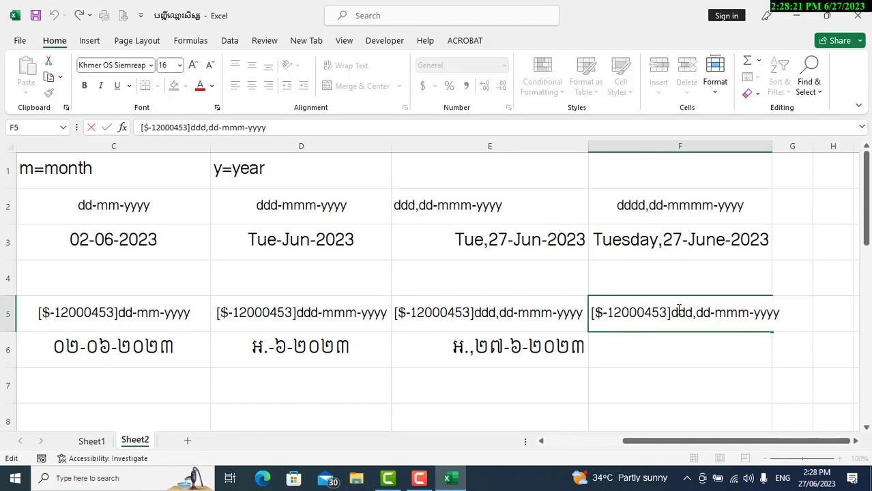
pyautogui.moveTo(671, 314); pyautogui.dragTo(711, 313)
pyautogui.write('dddd')
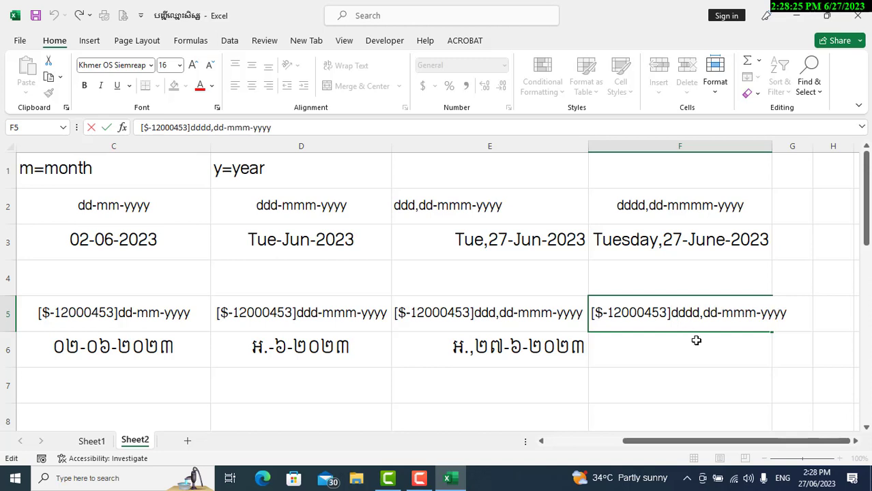
pyautogui.click(716, 314)
pyautogui.click(732, 313)
pyautogui.write('m')
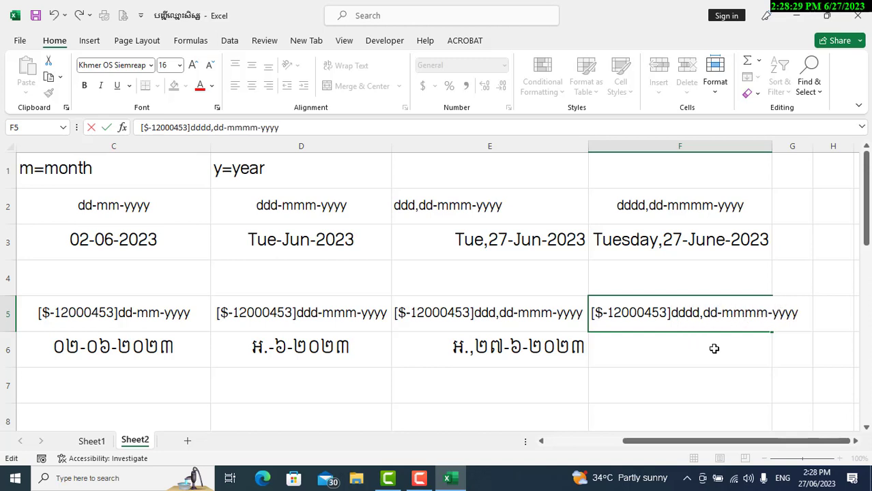
pyautogui.click(708, 350)
# Copy the full format code text from F5.
pyautogui.click(696, 305)
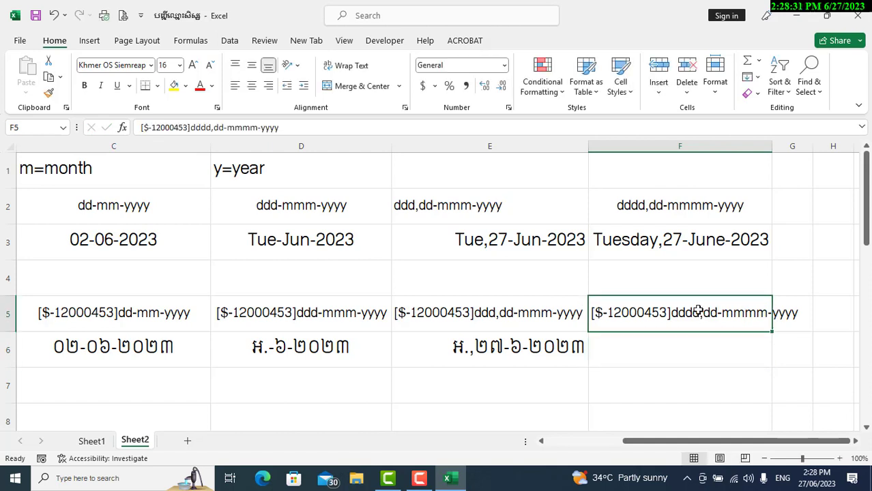
pyautogui.moveTo(305, 127); pyautogui.dragTo(16, 111)
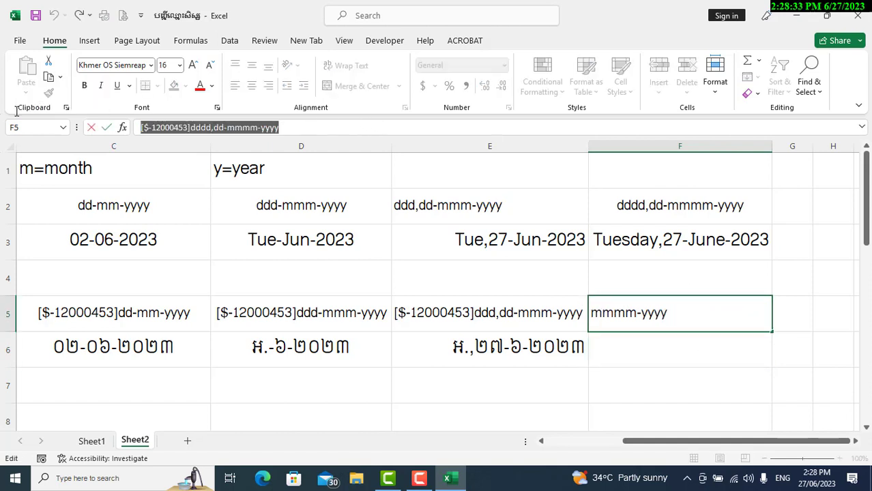
pyautogui.hotkey('ctrl', 'c')
pyautogui.press('Return')
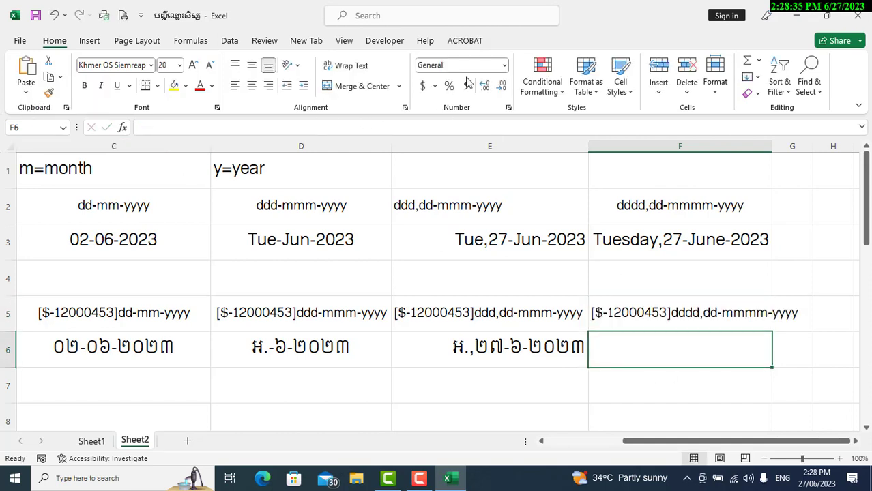
# Give F6 the custom format [$-12000453]dddd,dd-mmmm-yyyy.
pyautogui.click(508, 107)
pyautogui.click(235, 212)
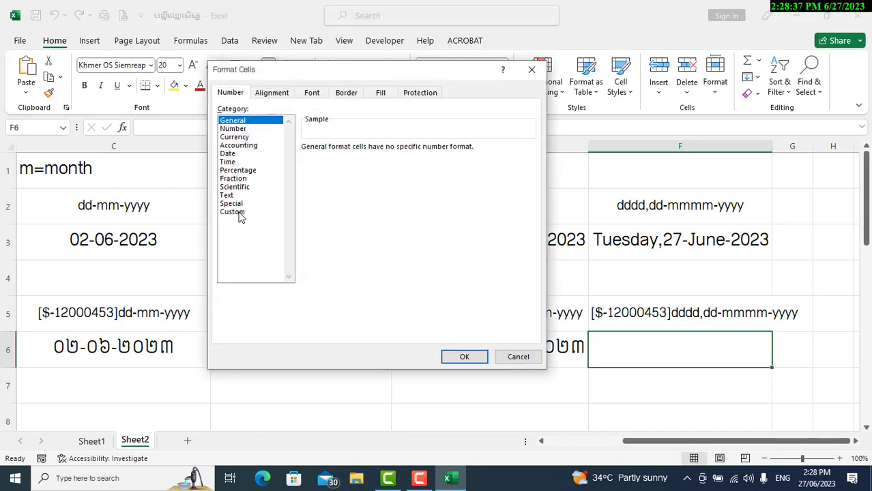
pyautogui.doubleClick(343, 162)
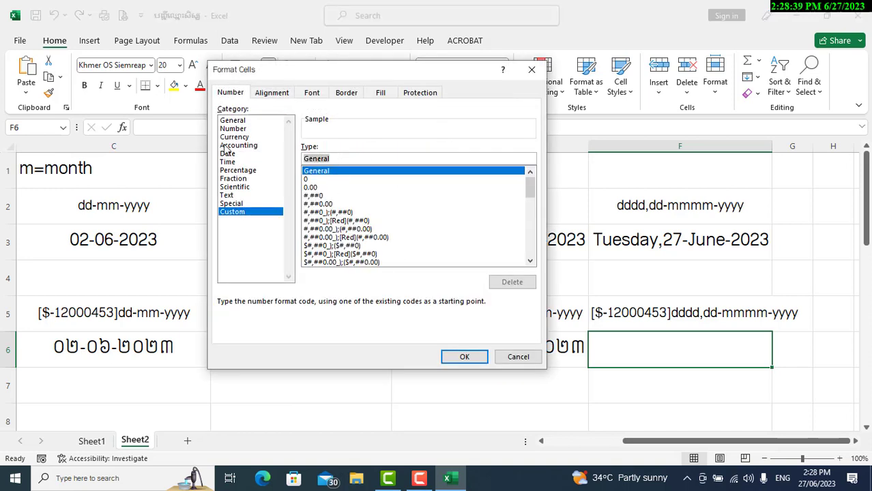
pyautogui.hotkey('ctrl', 'v')
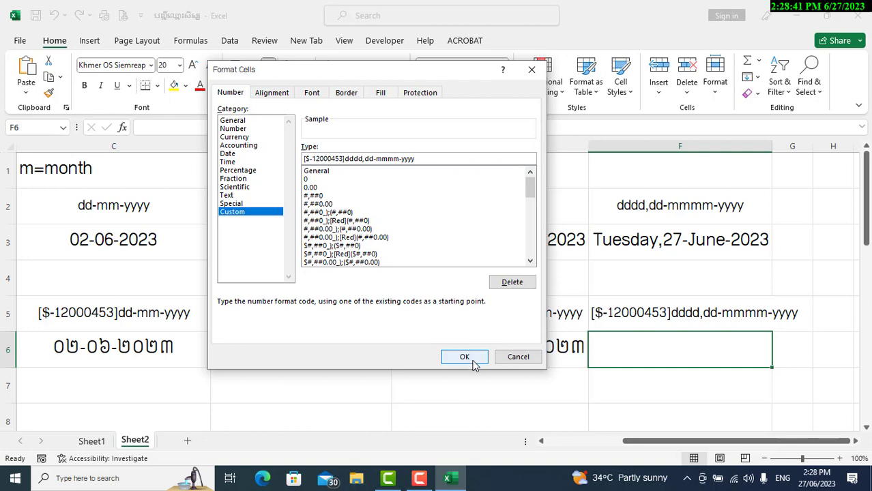
pyautogui.click(471, 357)
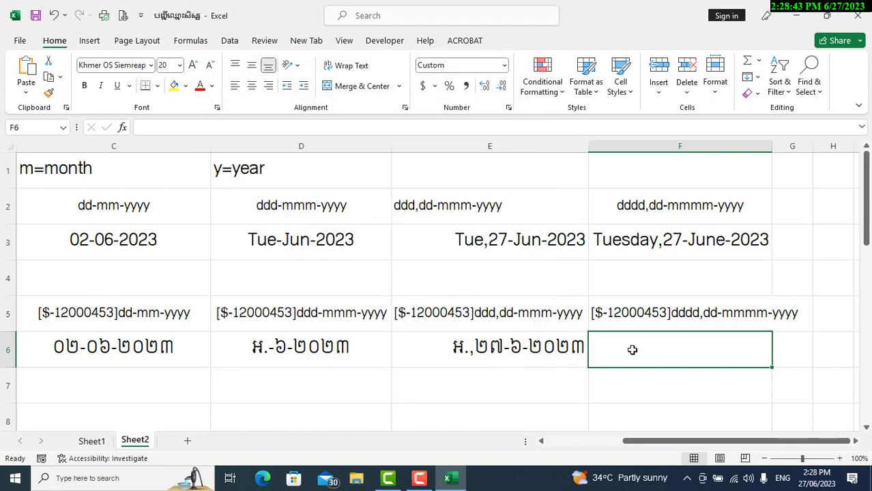
# Enter 27-6-2023 in F6, autofit column F, and centre the date both ways.
pyautogui.write('27')
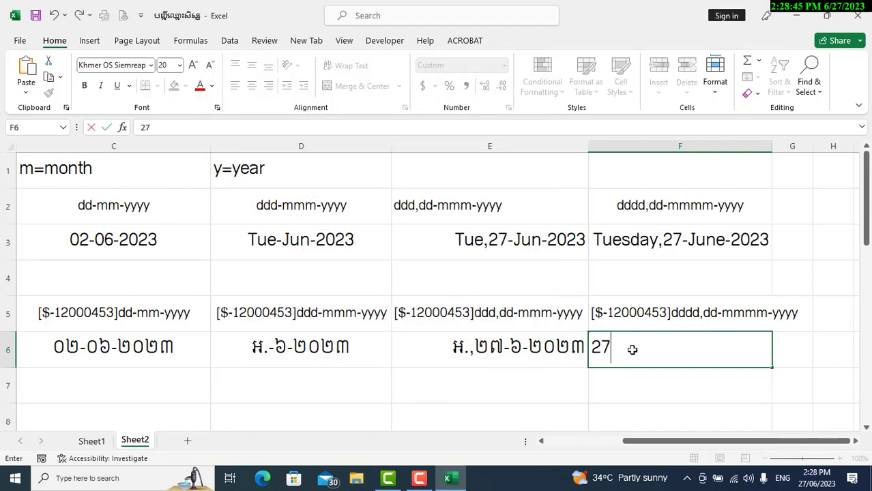
pyautogui.write('-6')
pyautogui.write('-2023')
pyautogui.press('Tab')
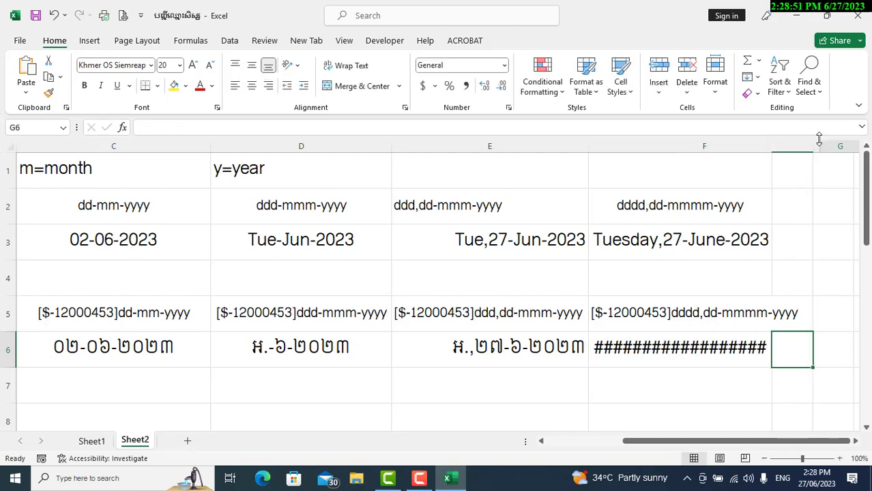
pyautogui.doubleClick(772, 146)
pyautogui.click(688, 364)
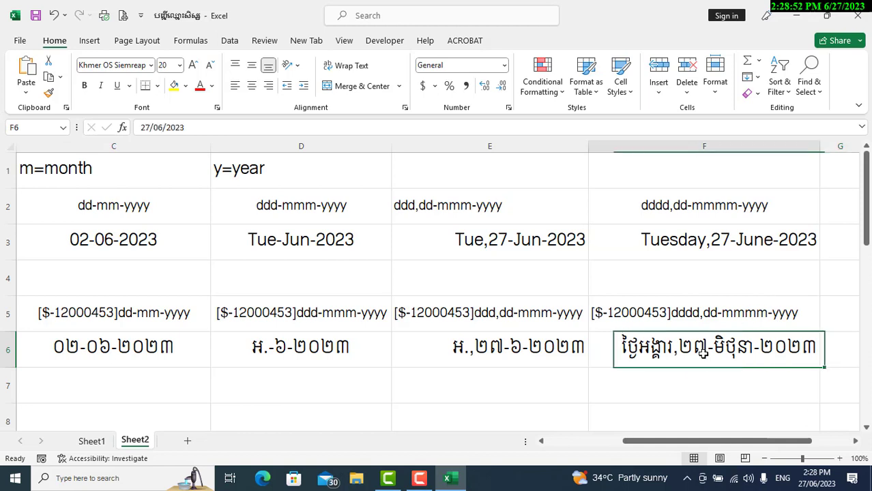
pyautogui.click(251, 85)
pyautogui.click(251, 65)
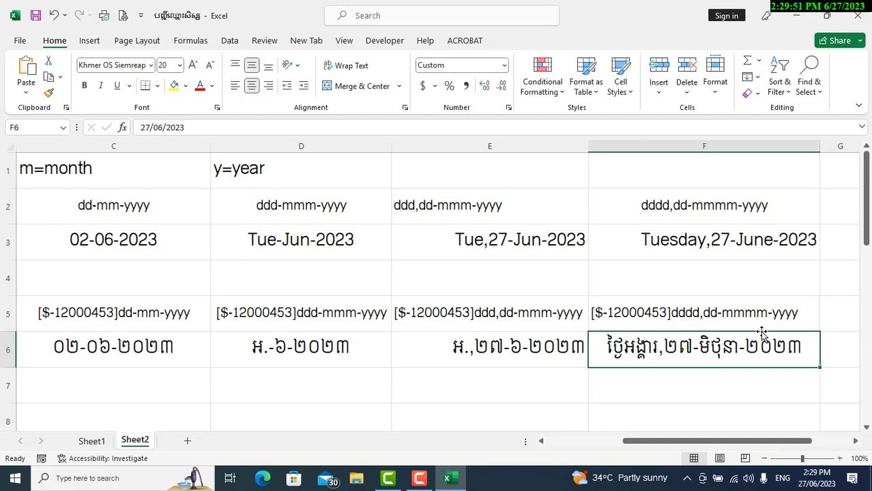
# Change F6's custom format to [$-km-KH,1200]dddd,dd mmmm yyyy, spaces replacing hyphens.
pyautogui.click(509, 107)
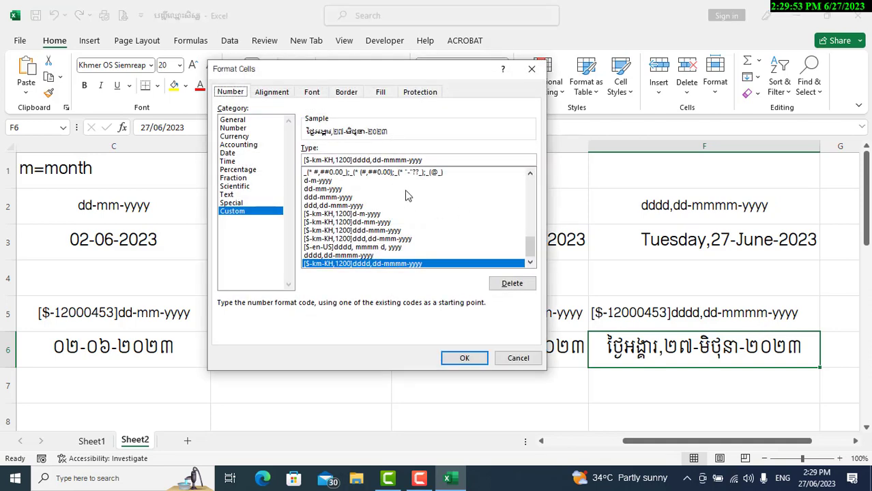
pyautogui.press('BackSpace')
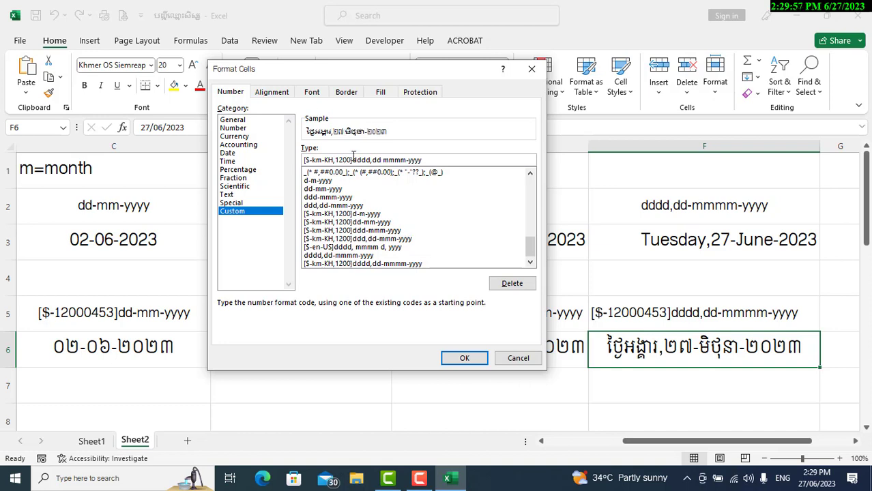
pyautogui.click(408, 159)
pyautogui.press('BackSpace')
pyautogui.click(462, 364)
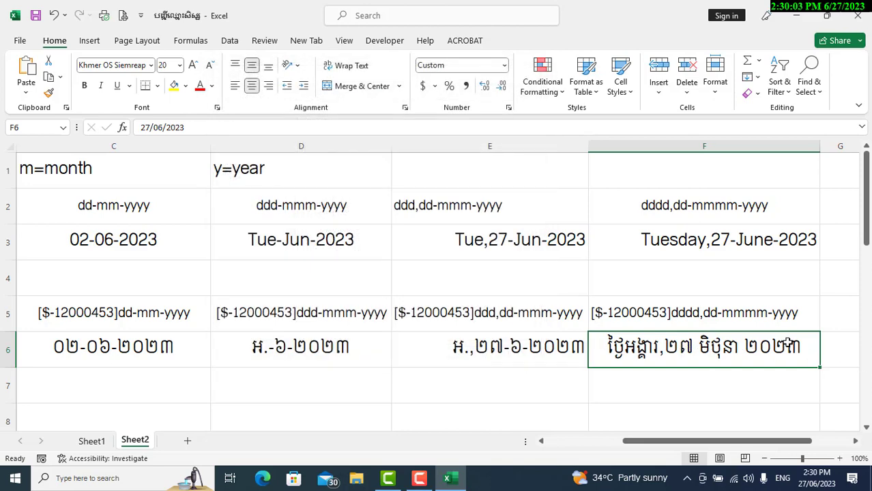
# Edit F5 to read [$-12000453]dddd,dd mmmm yyyy and re-enter 27-6-2023 in F6.
pyautogui.click(754, 311)
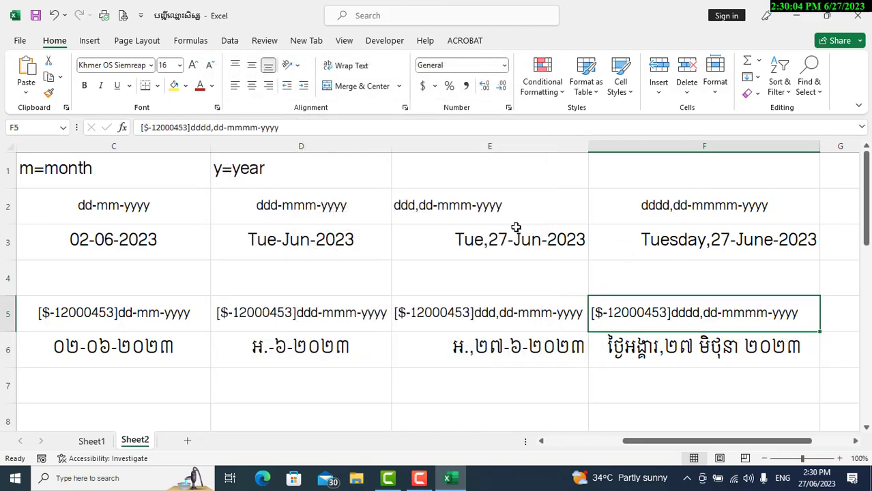
pyautogui.doubleClick(726, 313)
pyautogui.press('BackSpace')
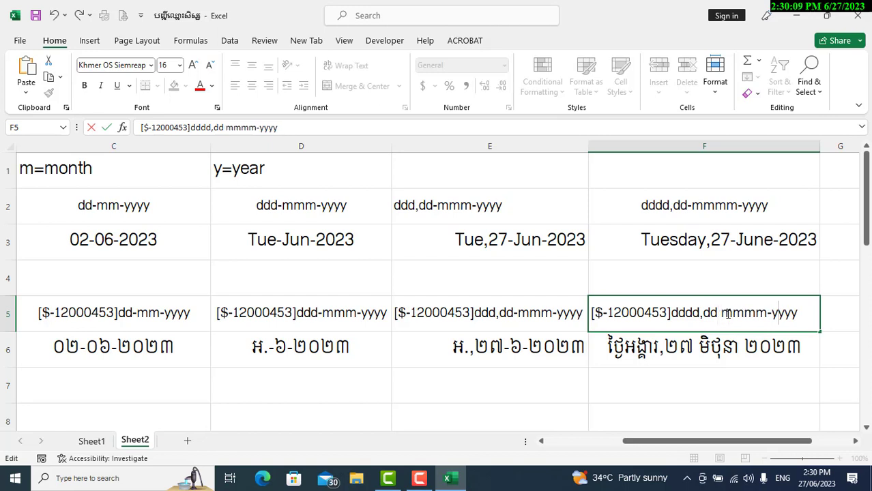
pyautogui.press('BackSpace')
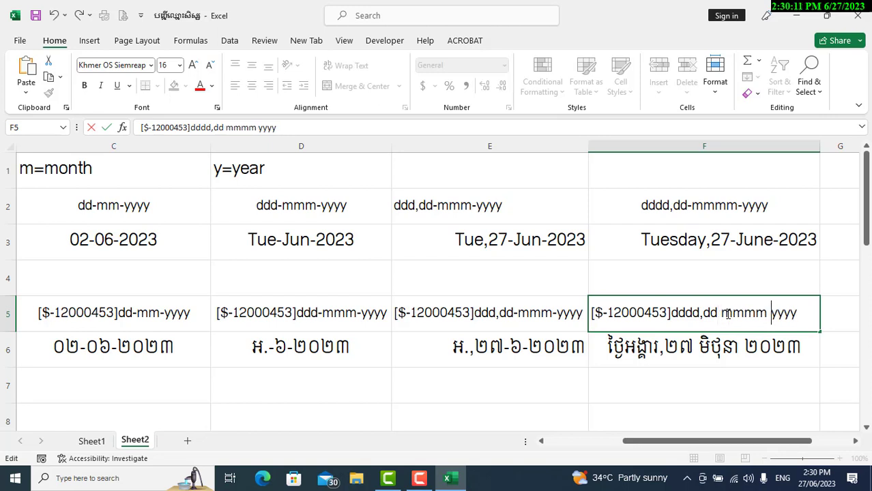
pyautogui.press('Return')
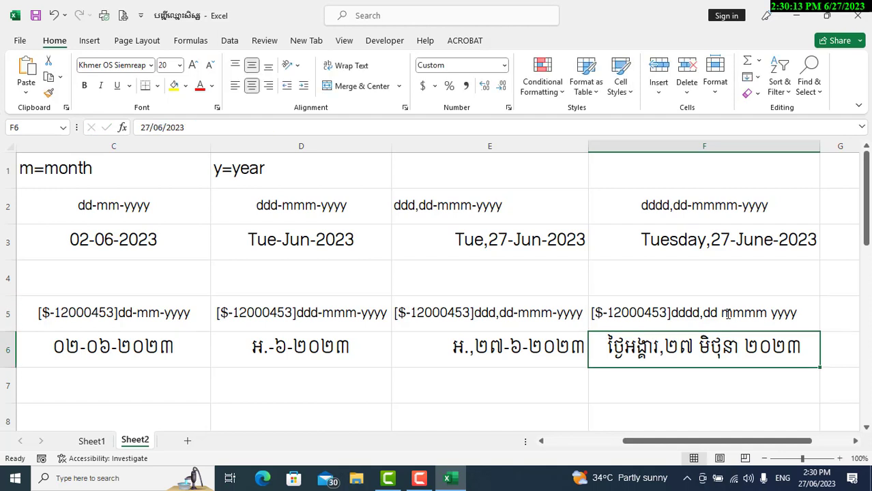
pyautogui.write('27-')
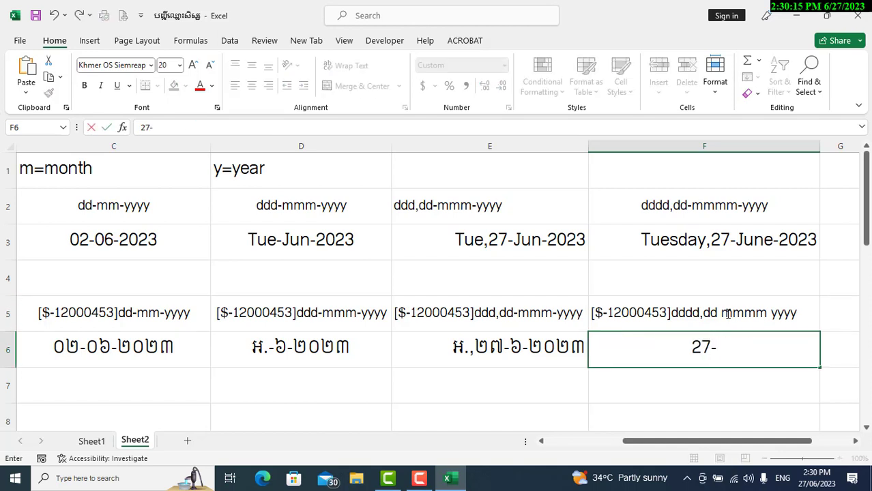
pyautogui.write('6-20')
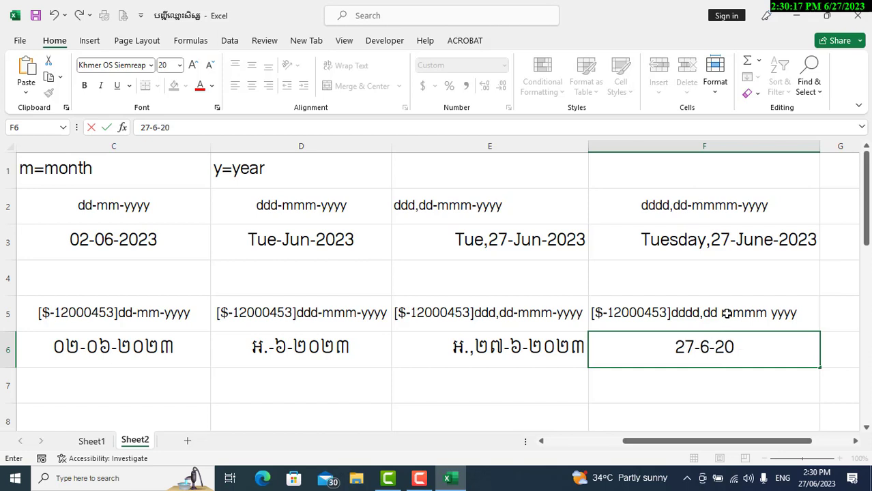
pyautogui.write('23')
pyautogui.press('Tab')
# Leave the date format table and go to Sheet1's class C2 student list.
pyautogui.click(594, 350)
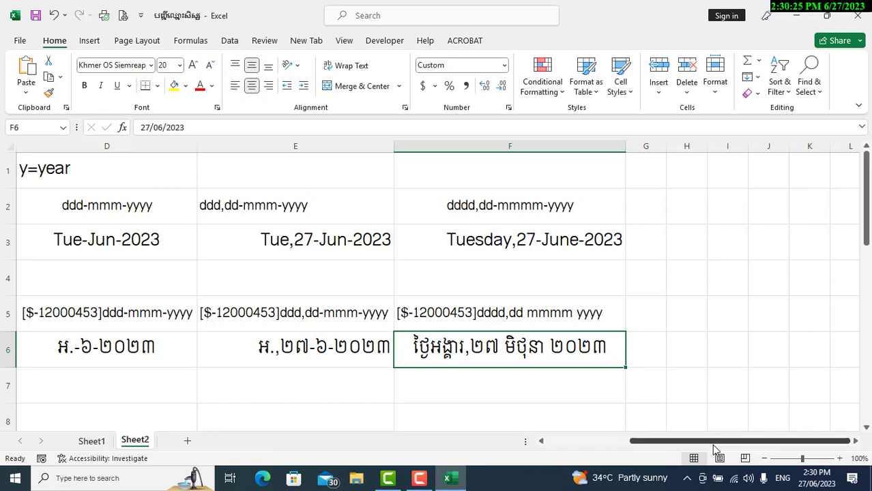
pyautogui.moveTo(712, 444)
pyautogui.mouseDown()
pyautogui.moveTo(565, 446)
pyautogui.moveTo(675, 444)
pyautogui.mouseUp()
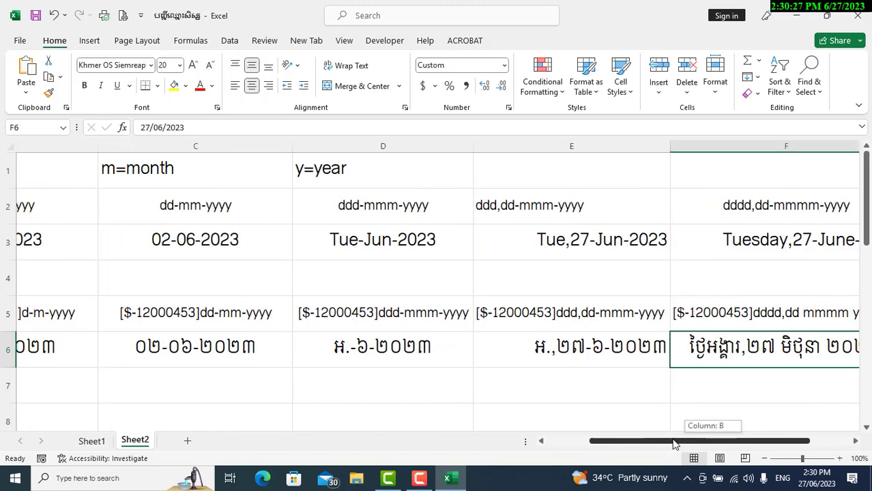
pyautogui.keyDown('ctrl'); pyautogui.scroll(-2, 508, 345); pyautogui.keyUp('ctrl')
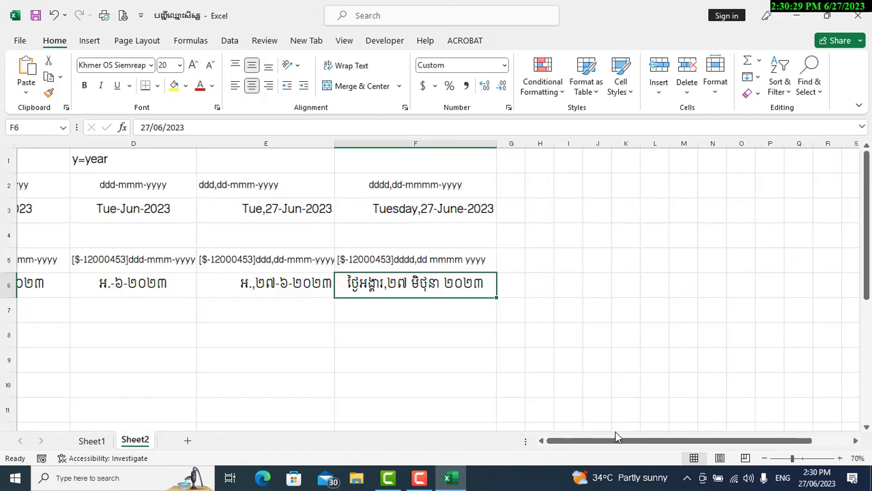
pyautogui.moveTo(614, 442); pyautogui.dragTo(529, 432)
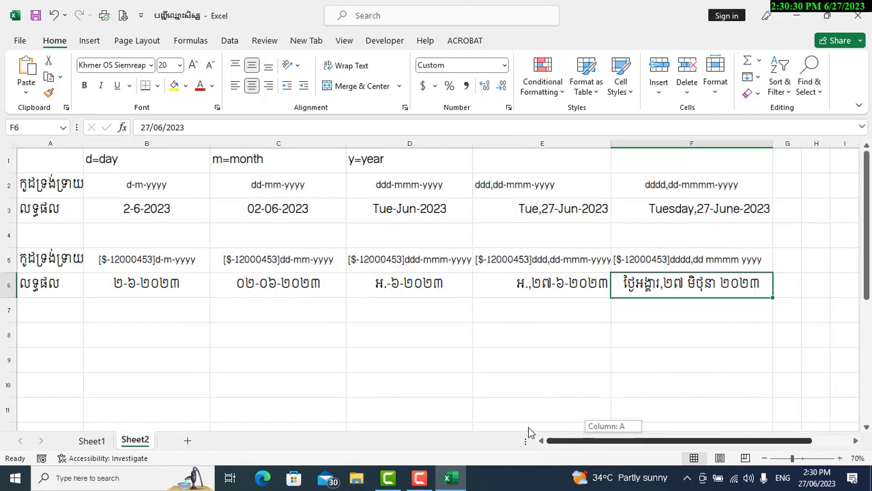
pyautogui.click(93, 441)
# Select the birthdate cells D8 through D99 and bring up their number format settings.
pyautogui.click(611, 328)
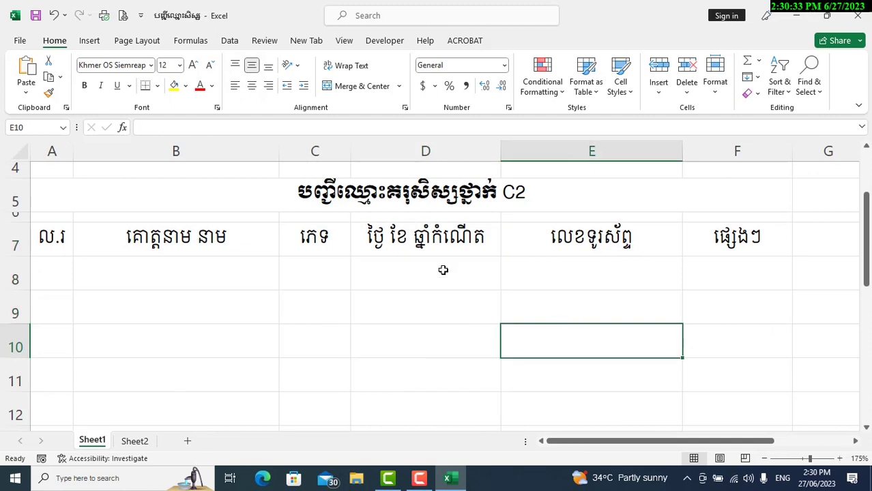
pyautogui.moveTo(415, 286)
pyautogui.mouseDown()
pyautogui.moveTo(384, 479)
pyautogui.moveTo(443, 315)
pyautogui.mouseUp()
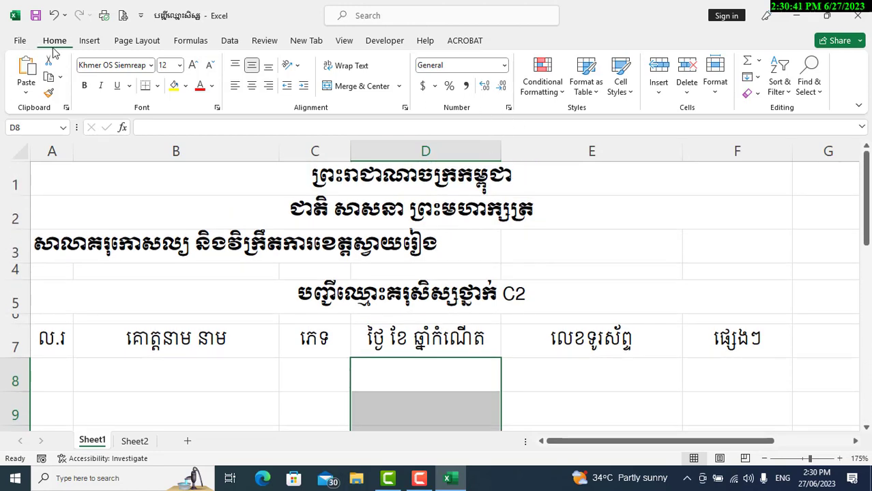
pyautogui.click(506, 108)
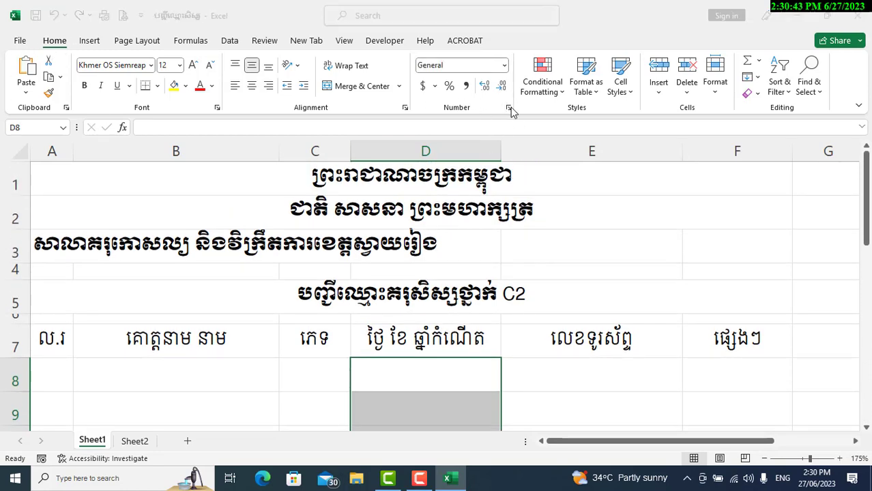
# Define and apply the Custom number format 'dd mmmm yyyy' to the selected birthdate cells.
pyautogui.click(232, 212)
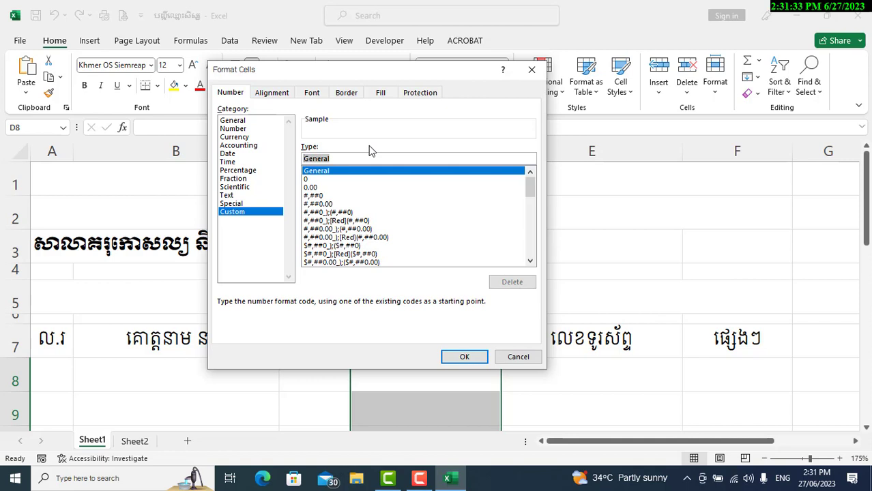
pyautogui.write('dd ')
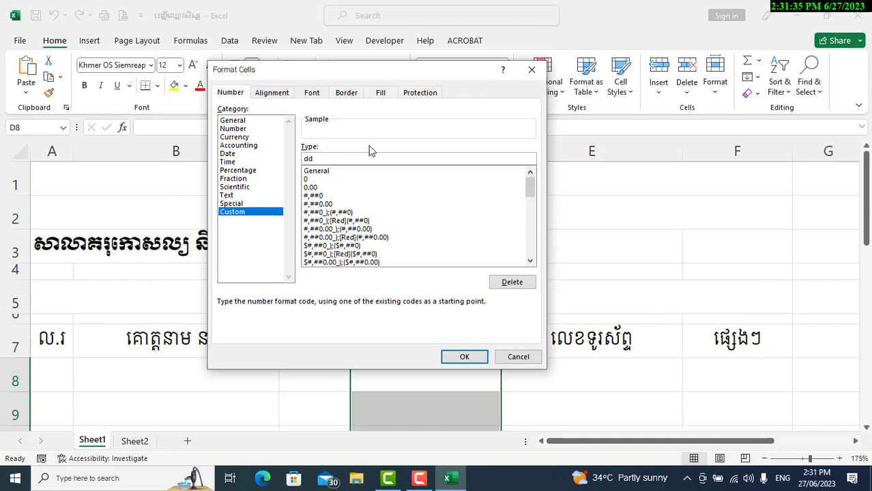
pyautogui.write('mmm')
pyautogui.write('m yyy')
pyautogui.write('y')
pyautogui.click(467, 357)
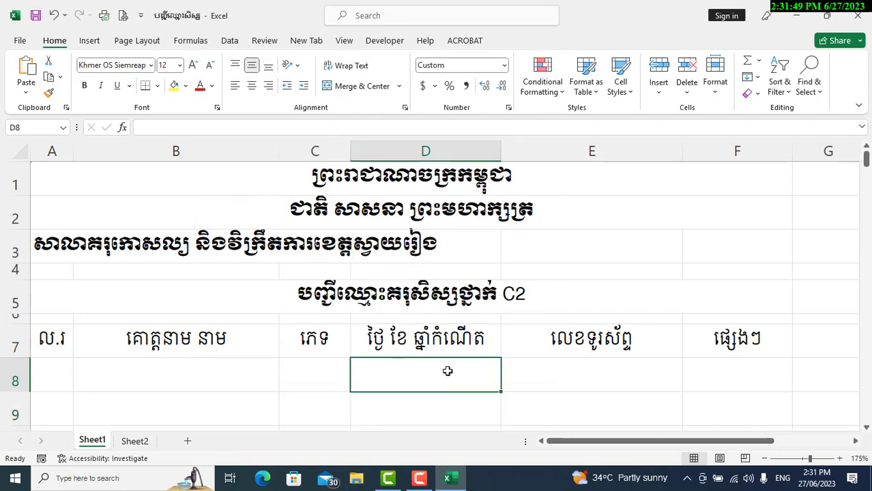
# Enter 2-9-1985 in D8 so it shows 02 September 1985, and widen column D.
pyautogui.press('Left')
pyautogui.press('Left')
pyautogui.press('Left')
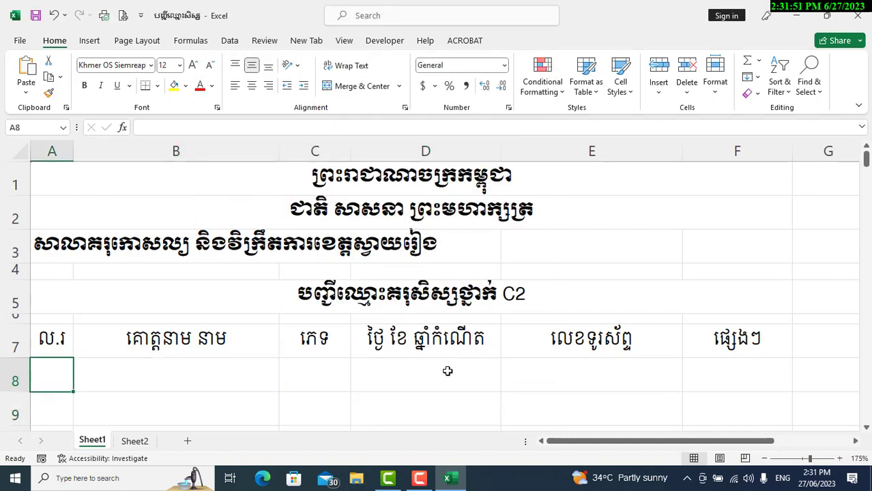
pyautogui.press('Right')
pyautogui.press('Right')
pyautogui.press('Right')
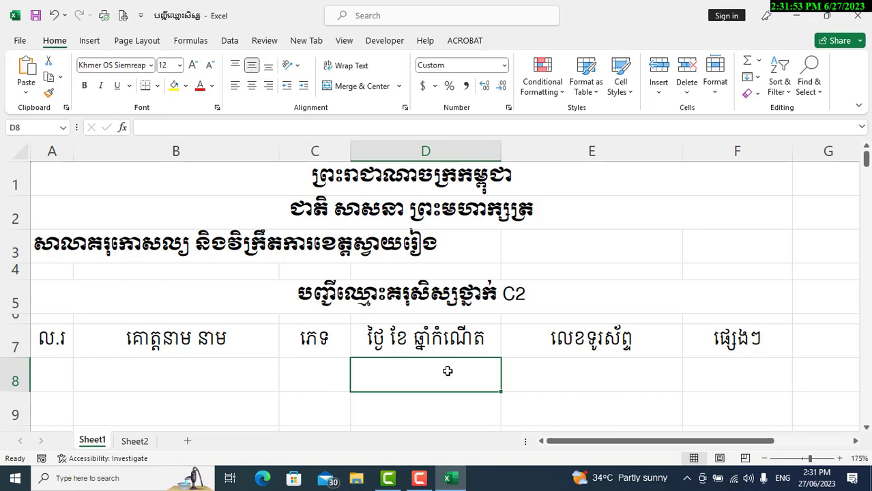
pyautogui.write('2-')
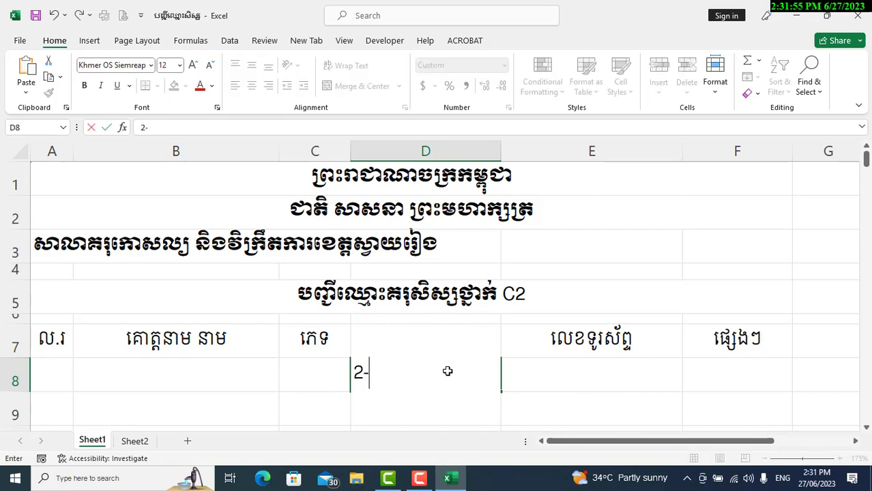
pyautogui.write('9-')
pyautogui.write('1985')
pyautogui.press('Tab')
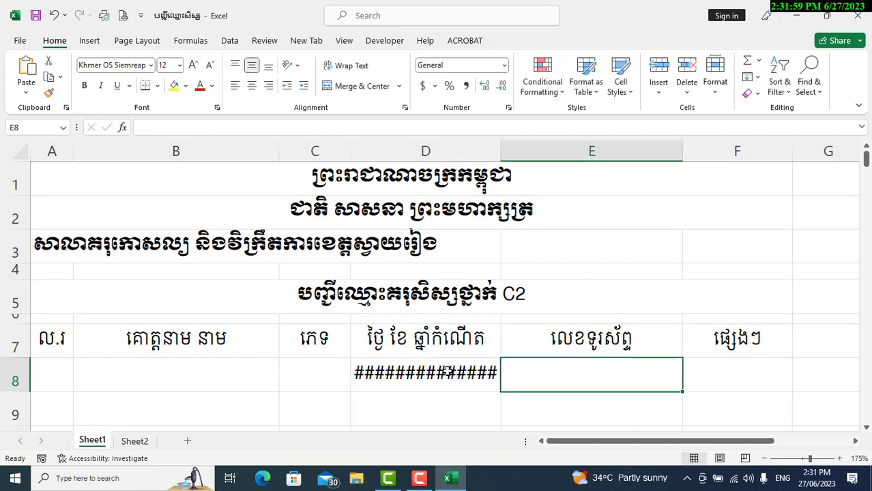
pyautogui.click(445, 372)
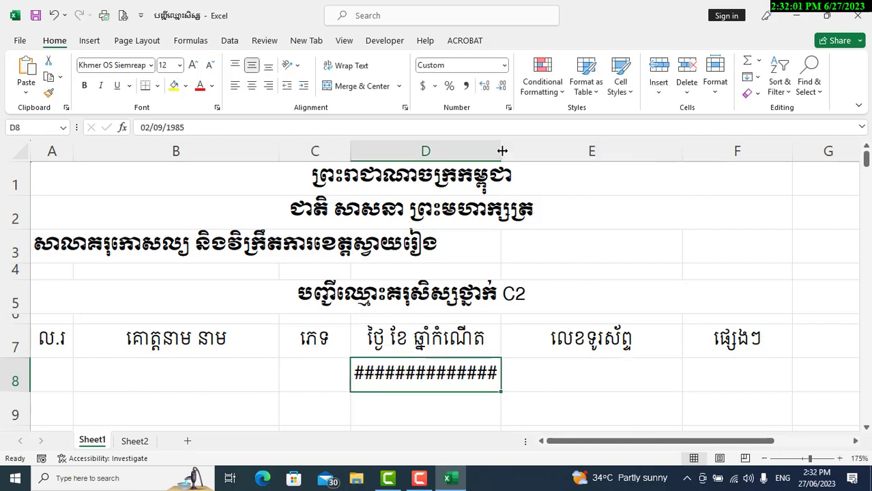
pyautogui.moveTo(502, 151); pyautogui.dragTo(513, 151)
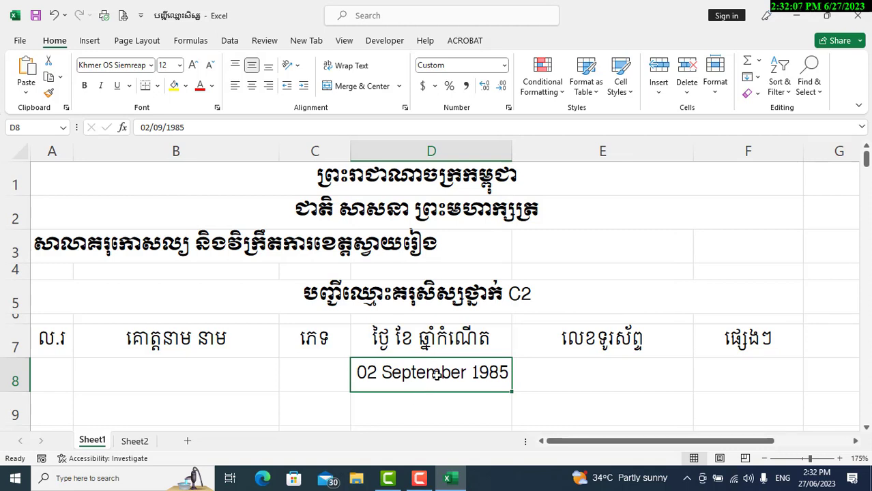
# Prefix D8's format with [$-12000453] to show ០២ កញ្ញា ១៩៨៥, then narrow column D slightly.
pyautogui.click(509, 107)
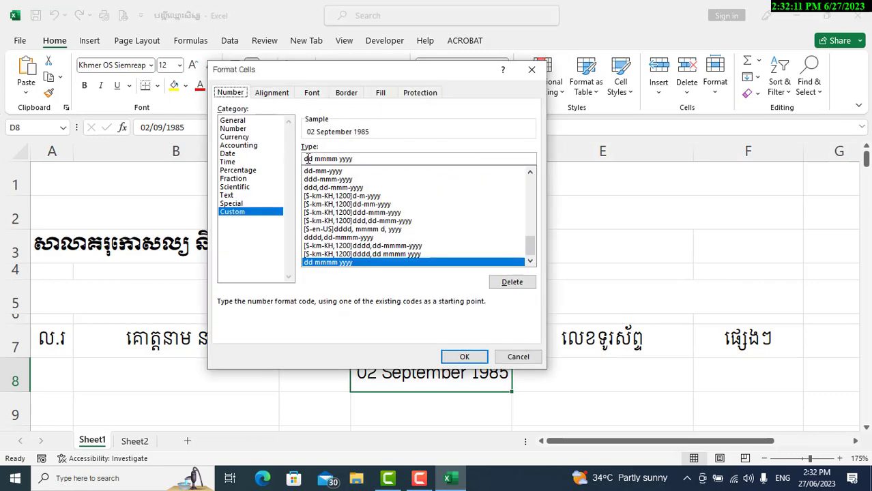
pyautogui.click(307, 158)
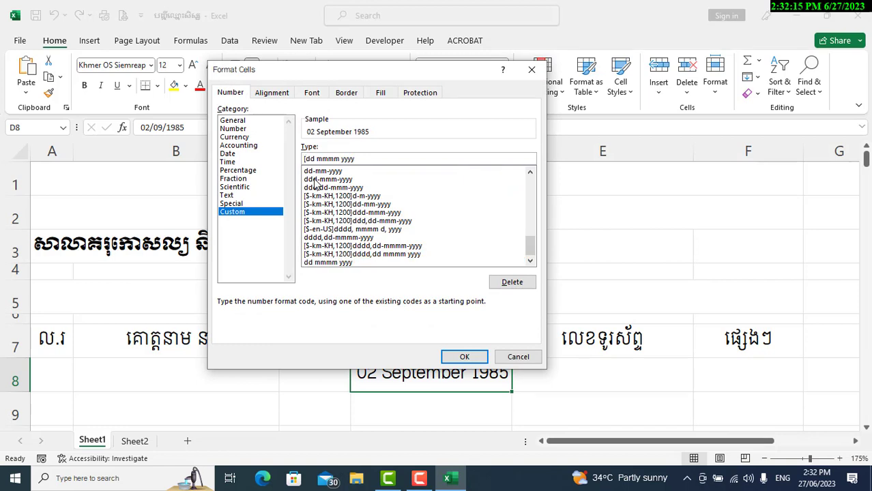
pyautogui.write('$-')
pyautogui.write('12000')
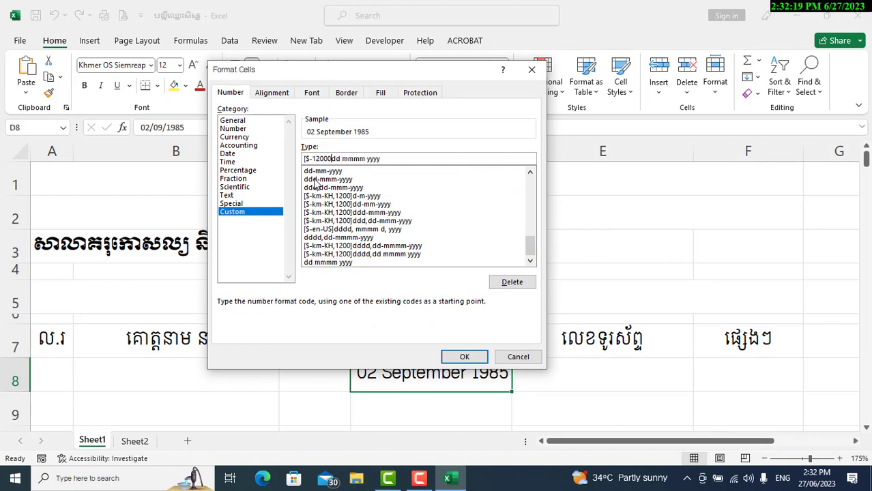
pyautogui.write('453]')
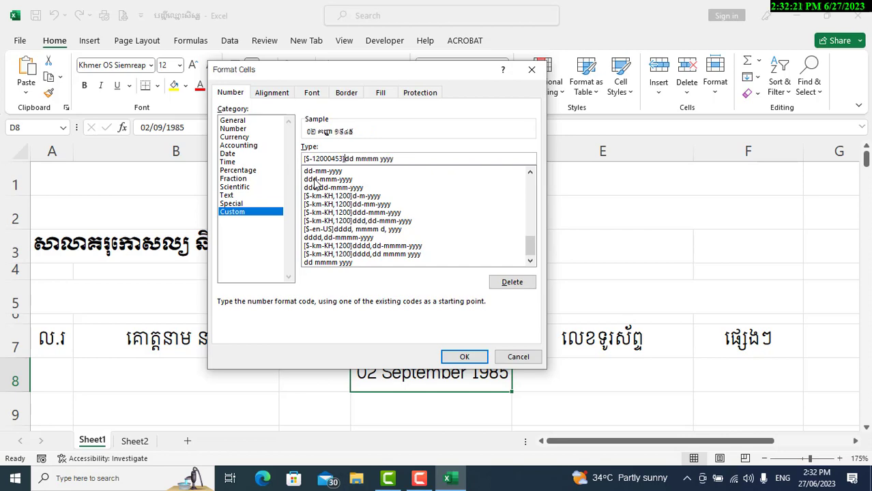
pyautogui.click(465, 358)
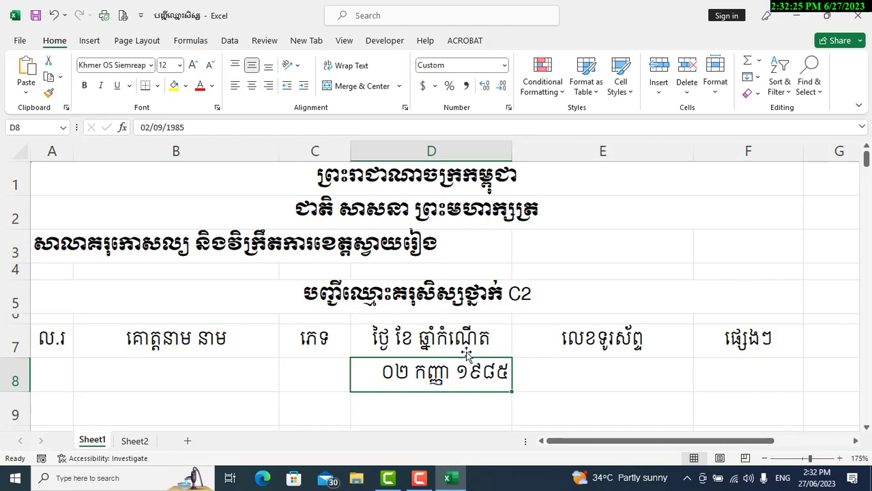
pyautogui.moveTo(511, 153); pyautogui.dragTo(501, 152)
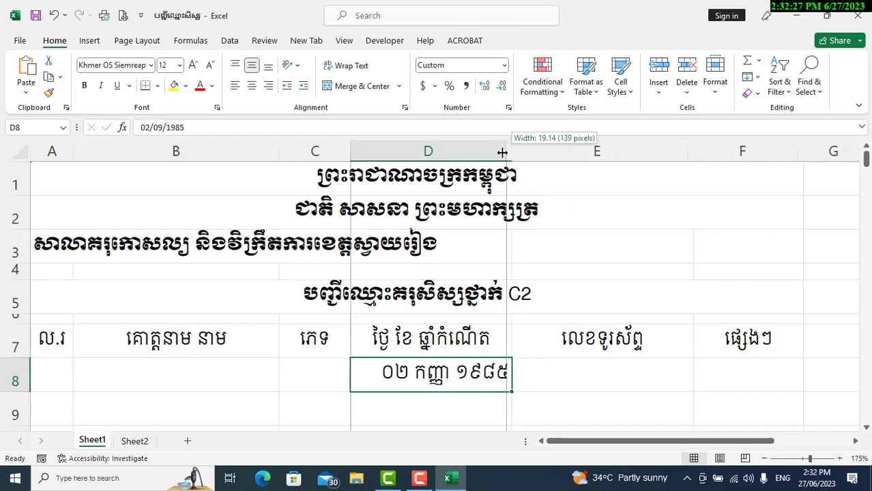